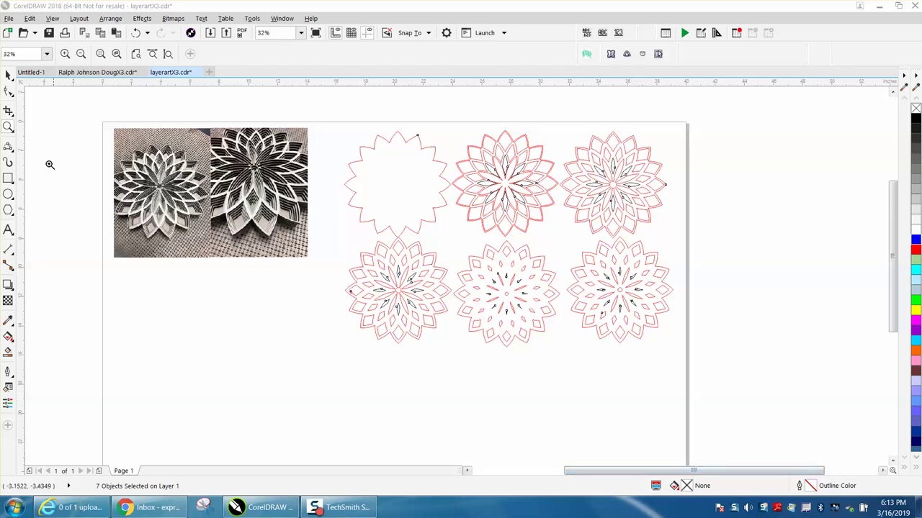
Step: Zoom in to inspect the reference photo, then zoom back out to the whole page
click(8, 76)
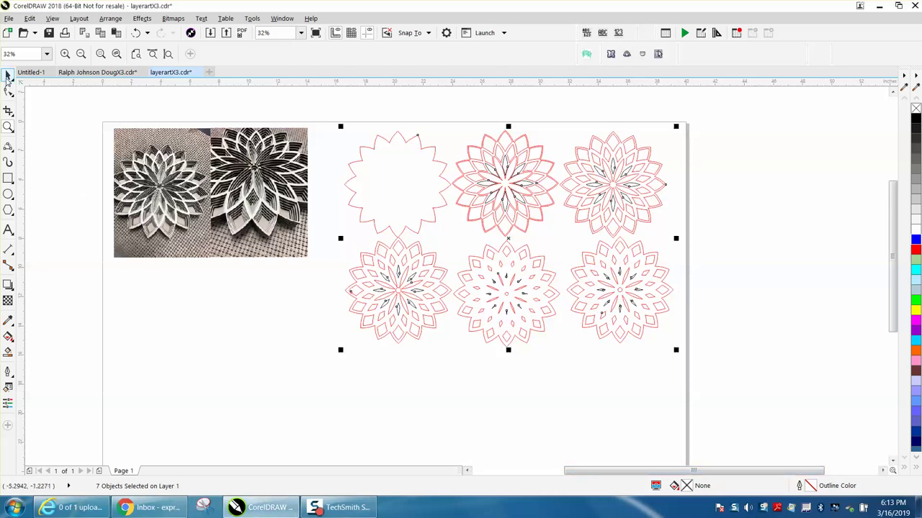
click(8, 127)
drag(145, 132, 325, 247)
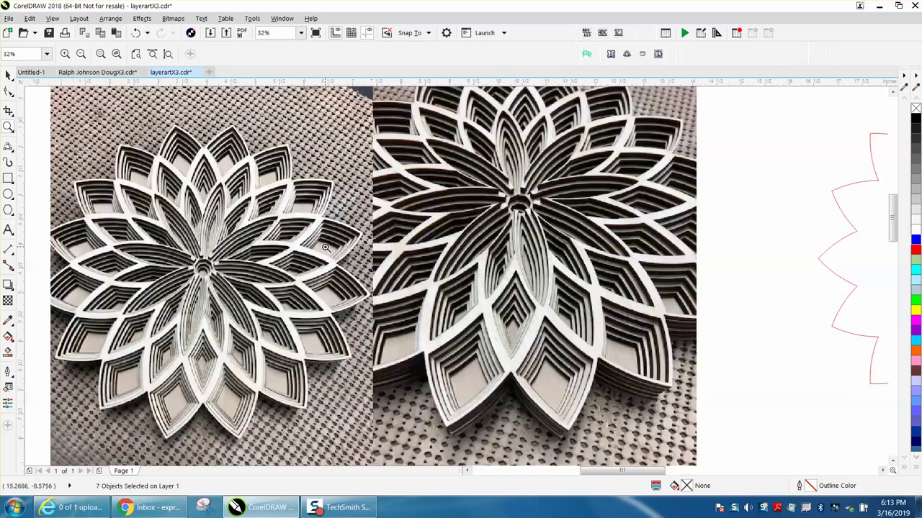
right_click(326, 246)
right_click(326, 247)
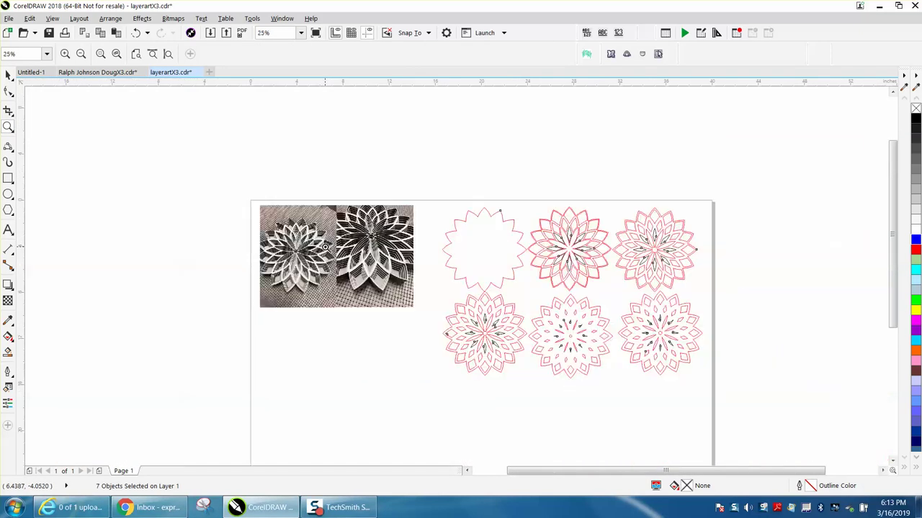
Step: Move the two-part reference photo off the page to the upper left
click(8, 75)
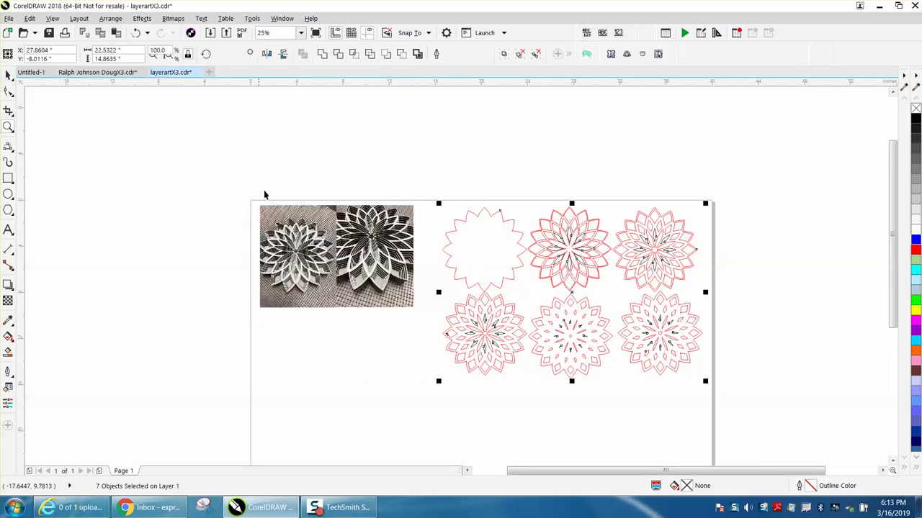
drag(254, 192, 428, 323)
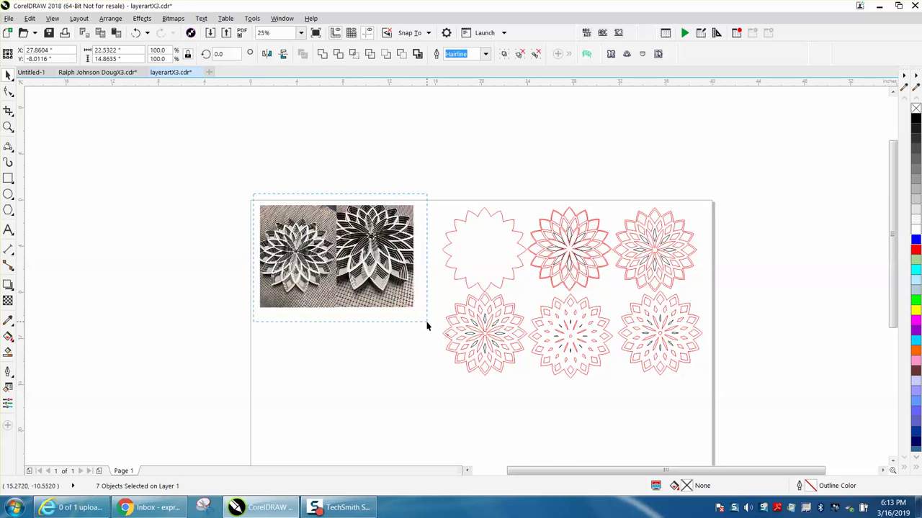
drag(349, 260, 152, 177)
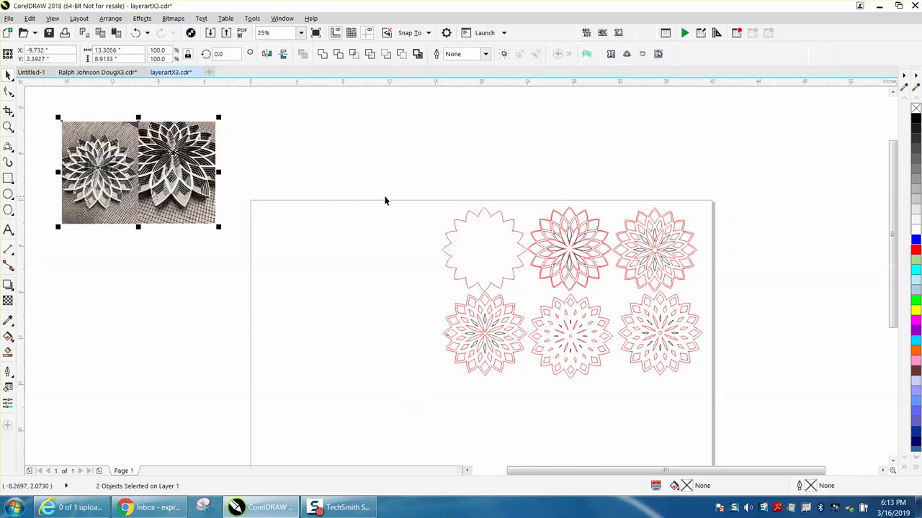
Step: Move all the flower designs up to the top right, off the page
drag(422, 200, 743, 389)
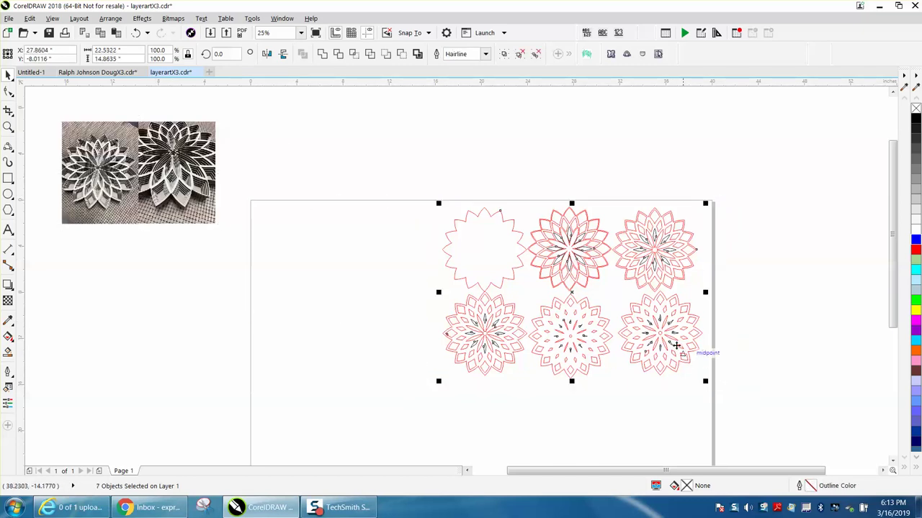
drag(571, 298, 721, 182)
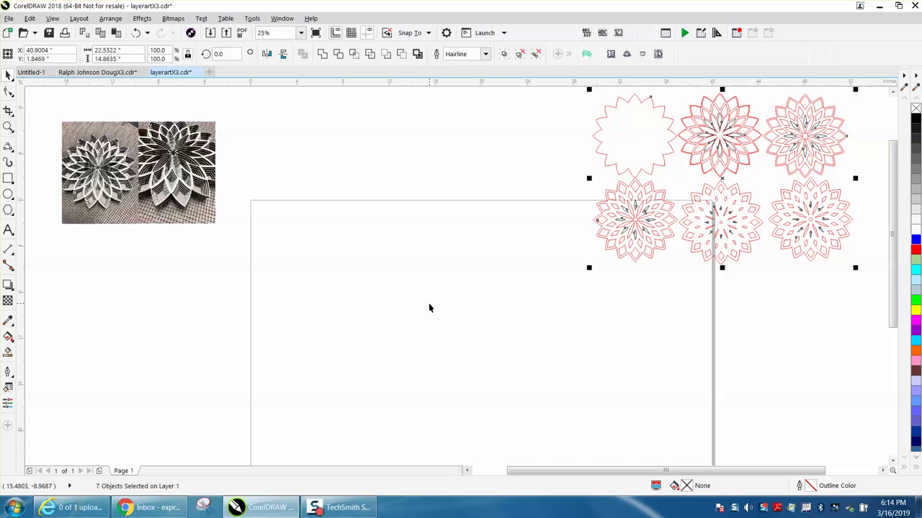
click(12, 200)
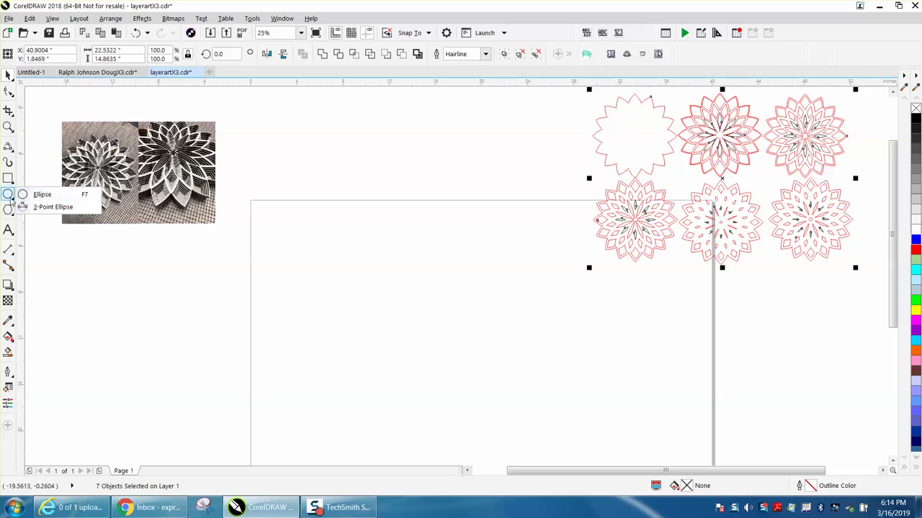
Step: Draw a tall, narrow ellipse and centre it on the page with P
click(36, 194)
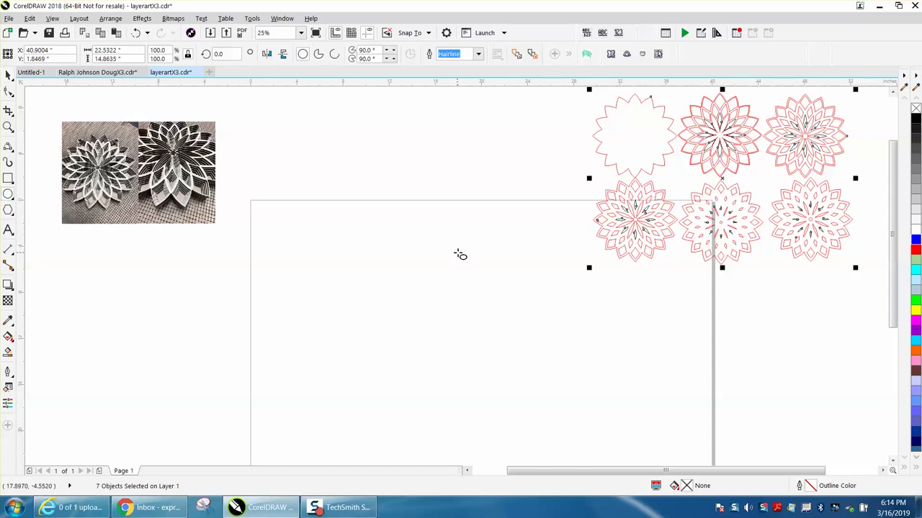
drag(459, 267, 455, 316)
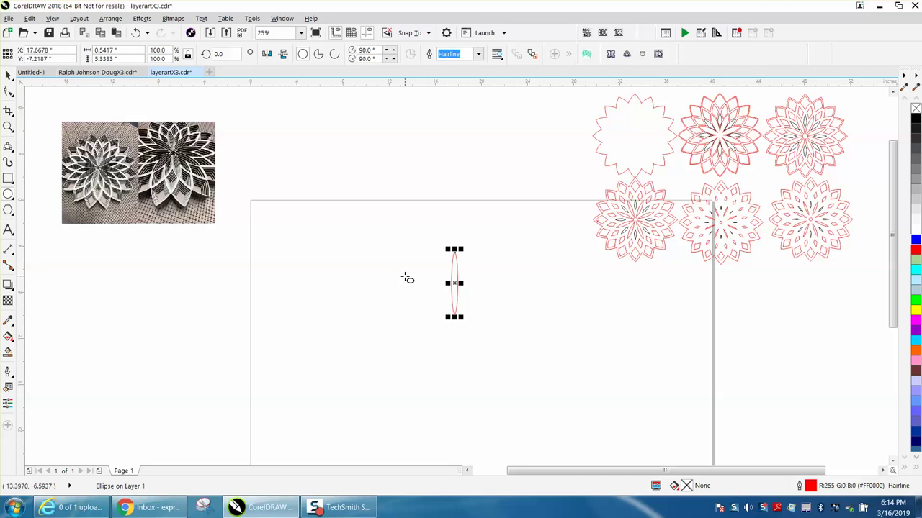
key(p)
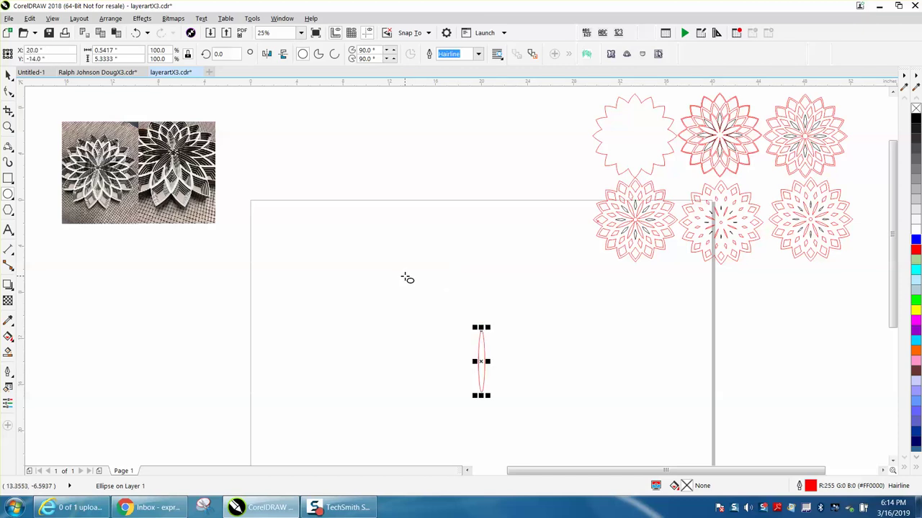
Step: Zoom in on the centred ellipse and check its rotation handles
click(9, 126)
drag(446, 302, 593, 425)
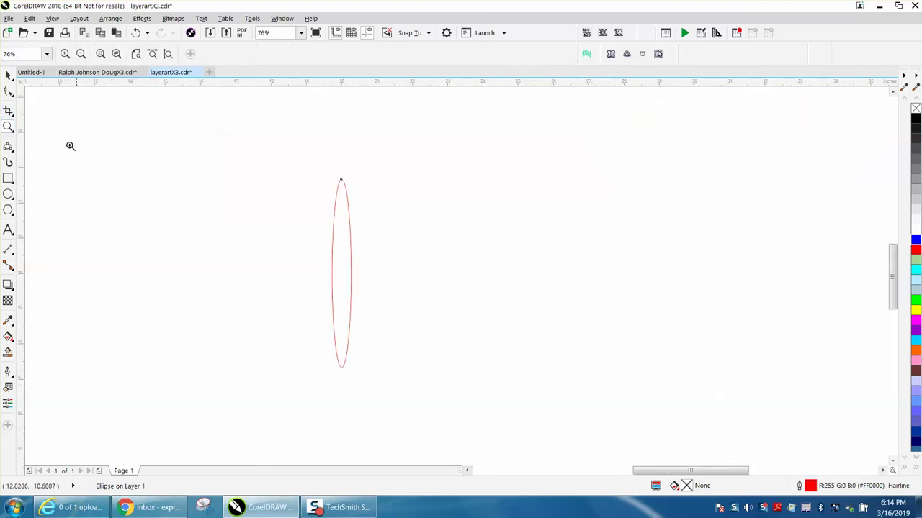
click(12, 79)
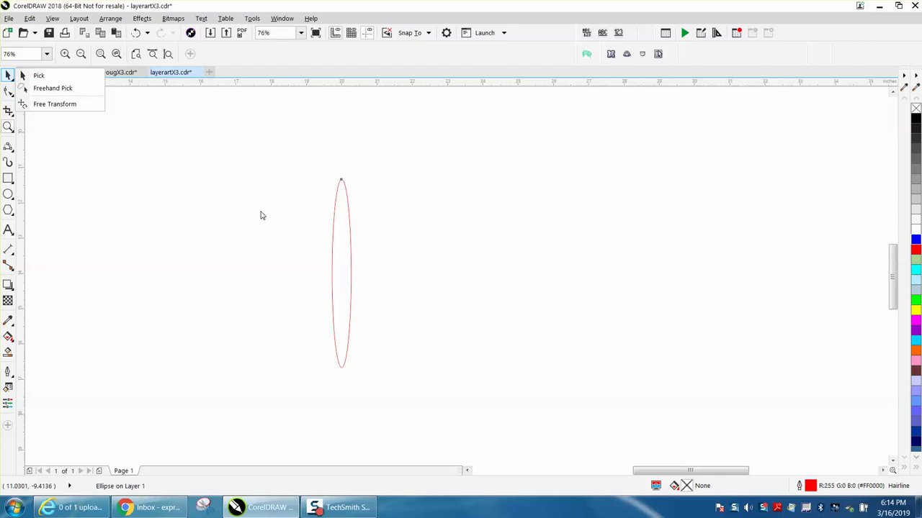
click(41, 75)
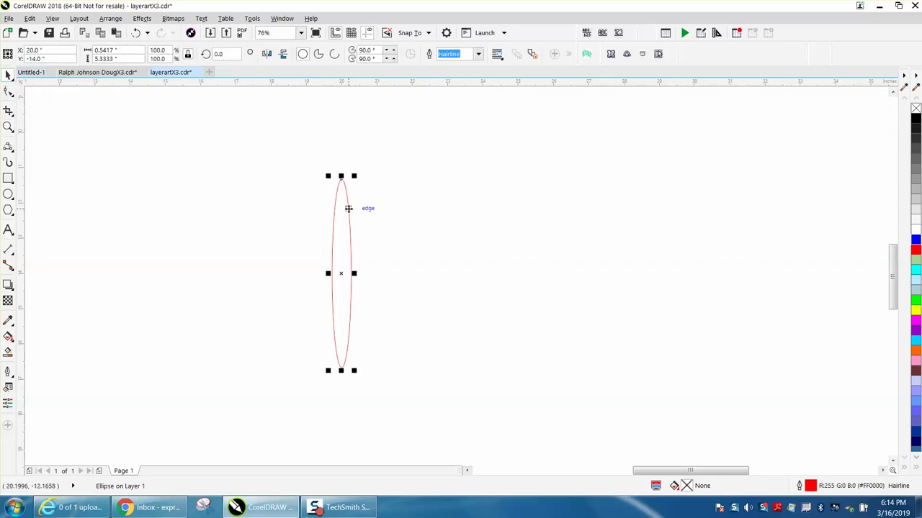
scroll(347, 208, down, 2)
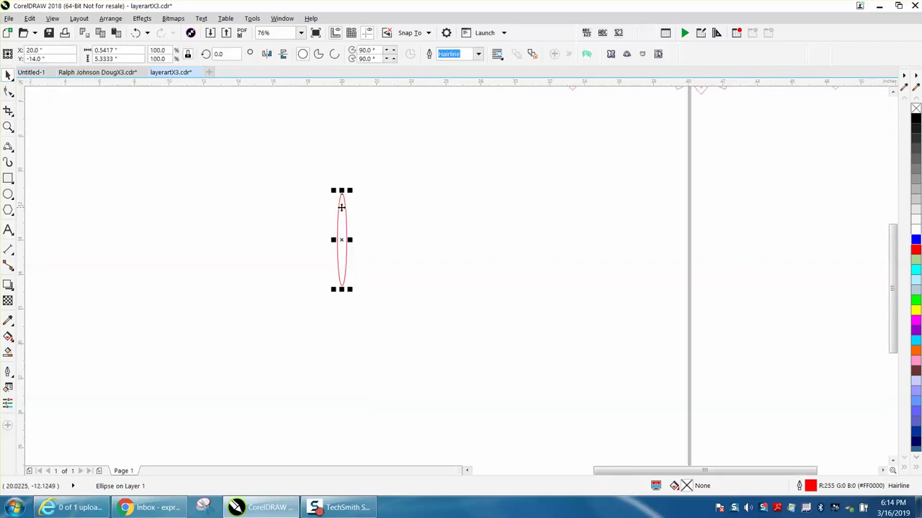
click(343, 239)
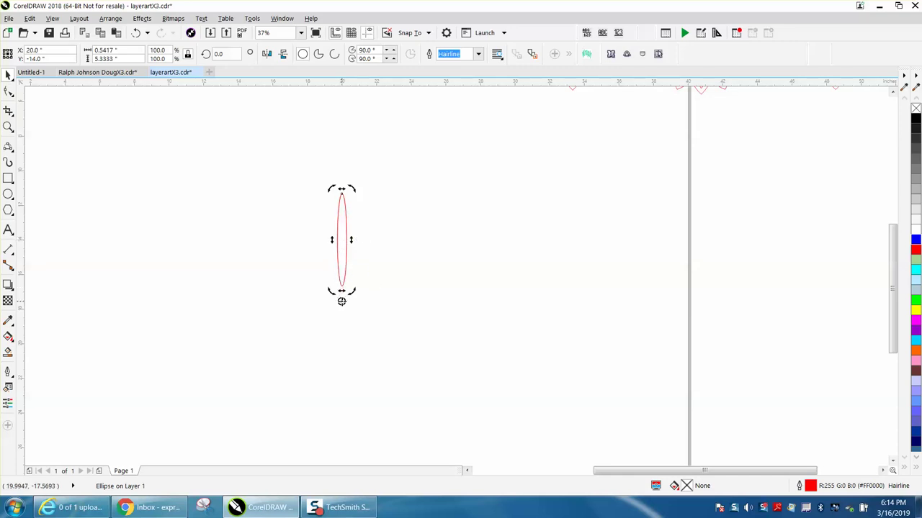
click(342, 301)
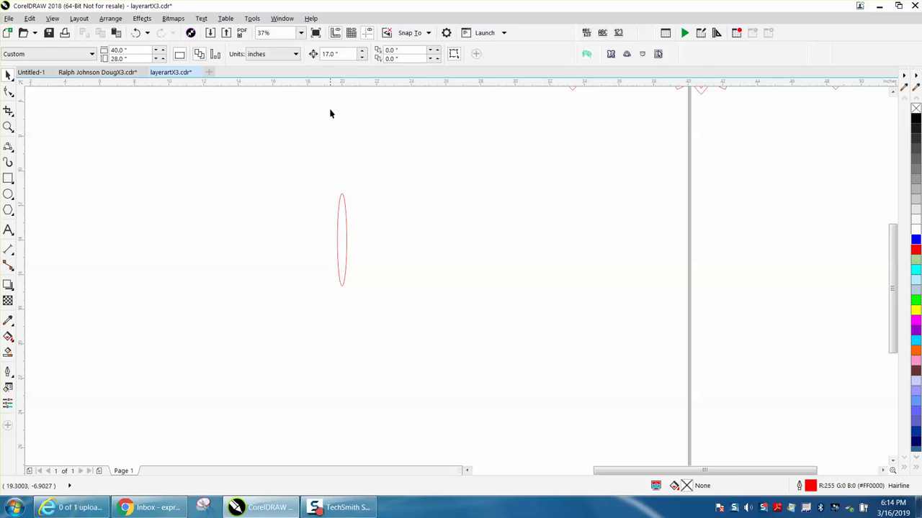
Step: Add a vertical guideline at 20 inches running through the ellipse's middle
drag(27, 117, 68, 123)
drag(280, 151, 342, 148)
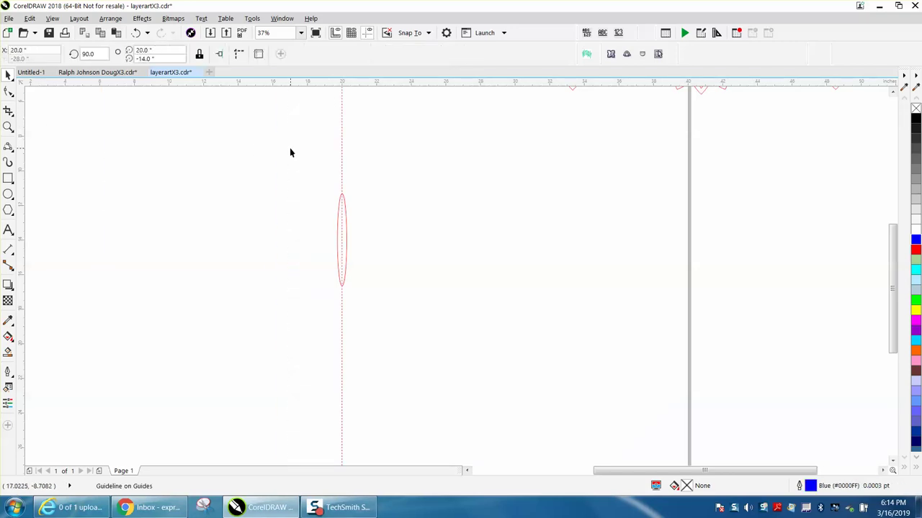
click(344, 215)
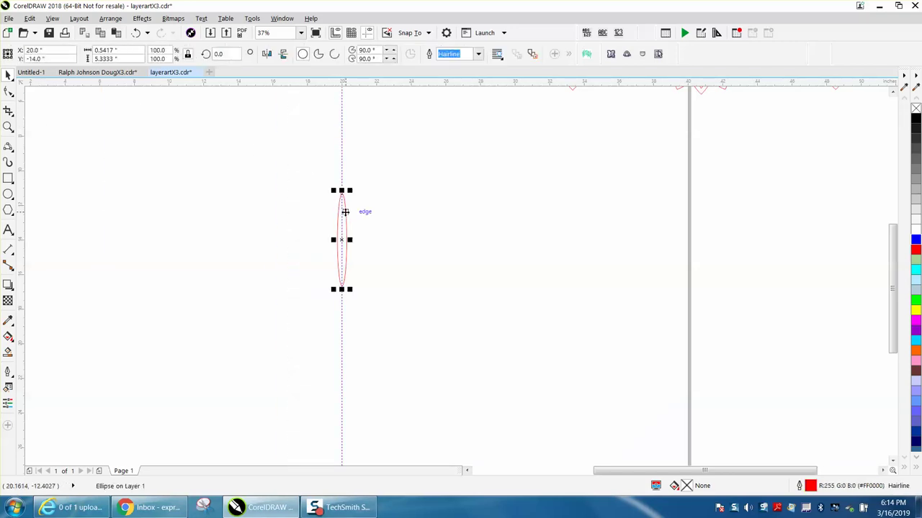
drag(343, 210, 377, 216)
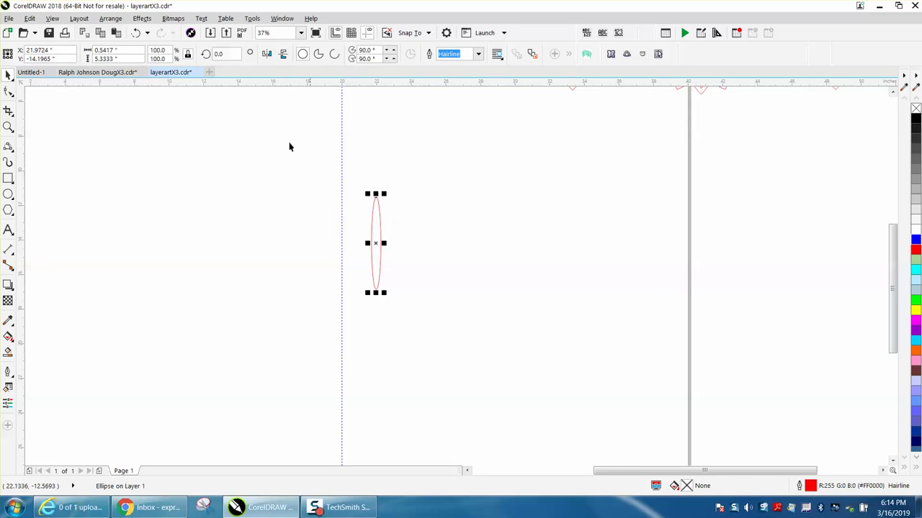
click(136, 33)
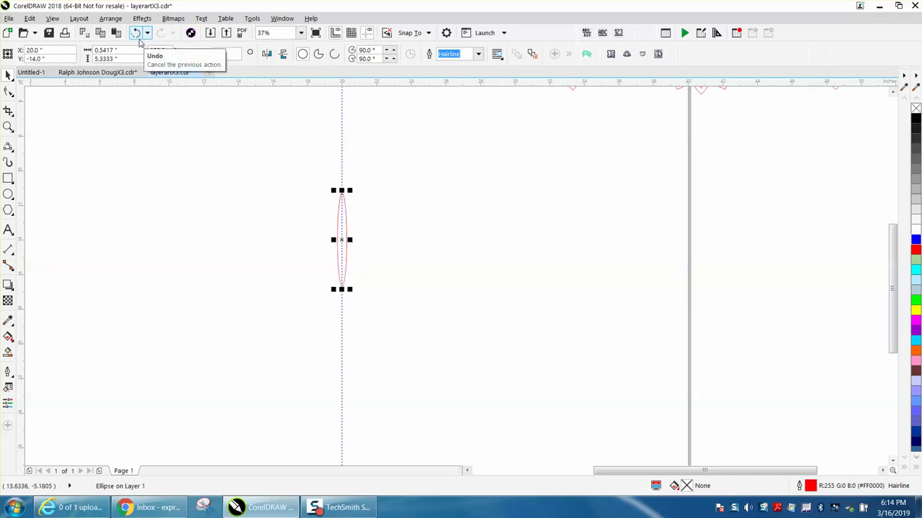
click(8, 126)
Step: Move the ellipse's rotation centre just below its base and make a copy rotated 22.5°
drag(266, 166, 487, 366)
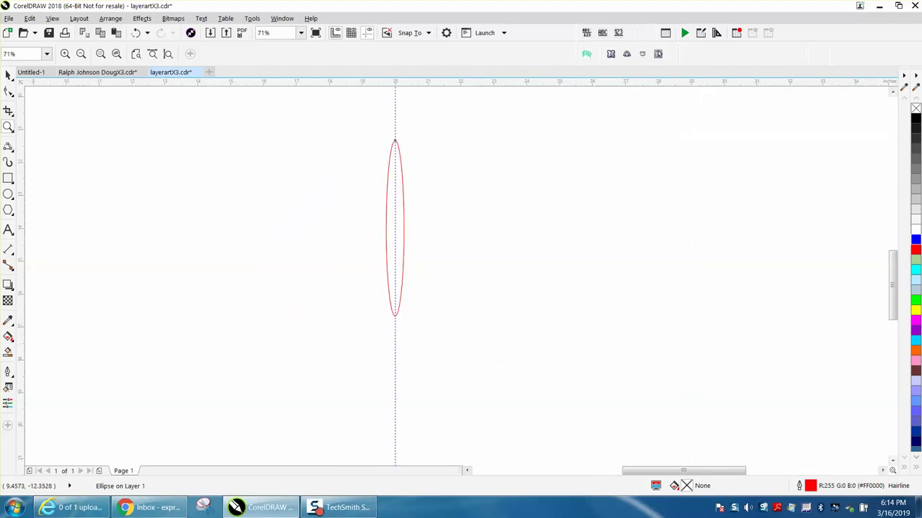
click(7, 76)
click(395, 228)
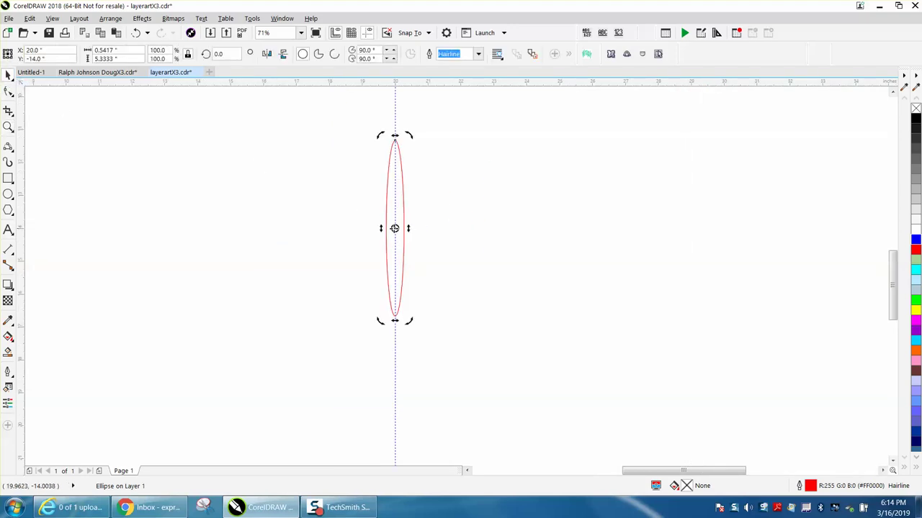
drag(394, 228, 395, 334)
text(22)
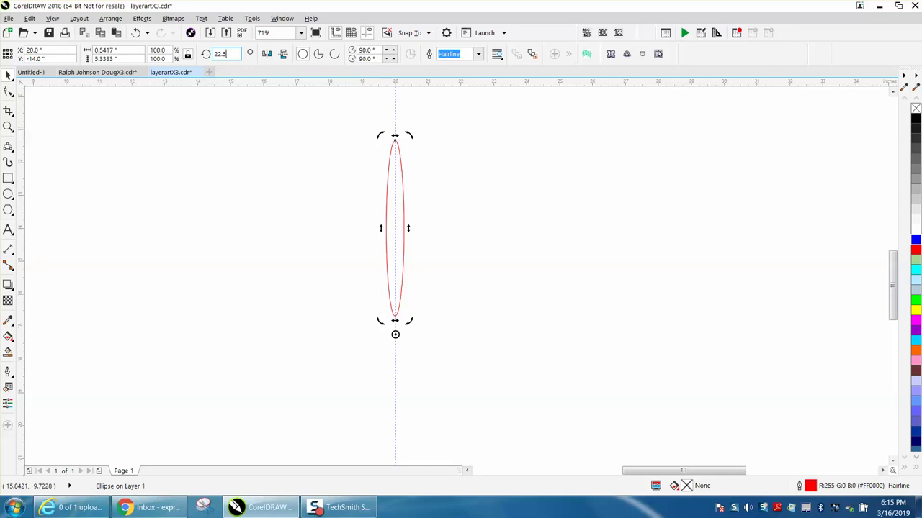
text(.5)
key(Return)
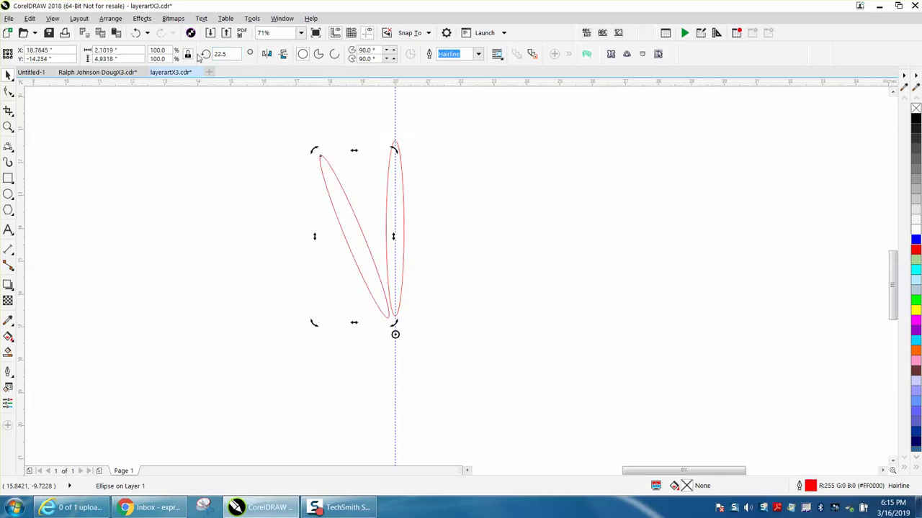
Step: Add copies at 45° and further 22.5° steps to complete the 16-petal ring
drag(230, 55, 206, 55)
text(45)
key(Return)
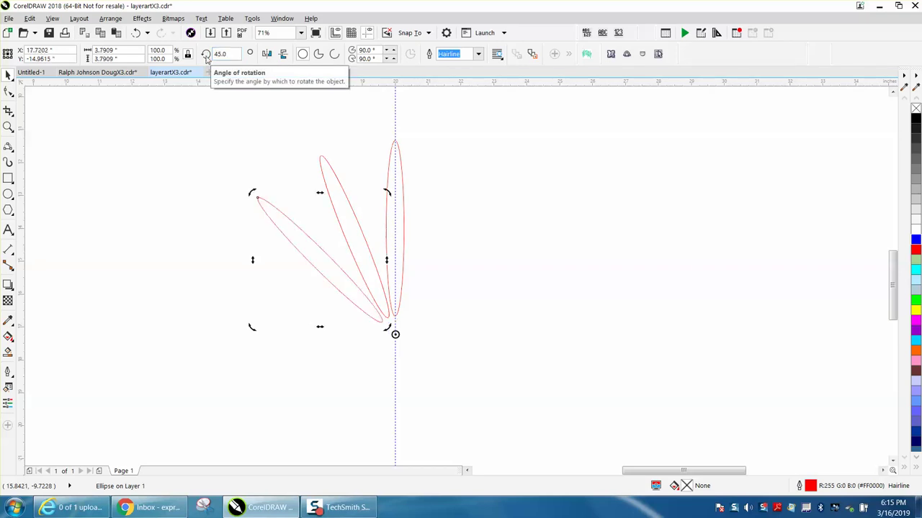
key(ctrl+r)
key(ctrl+r)
key(ctrl+r)
key(ctrl+r)
key(ctrl+r)
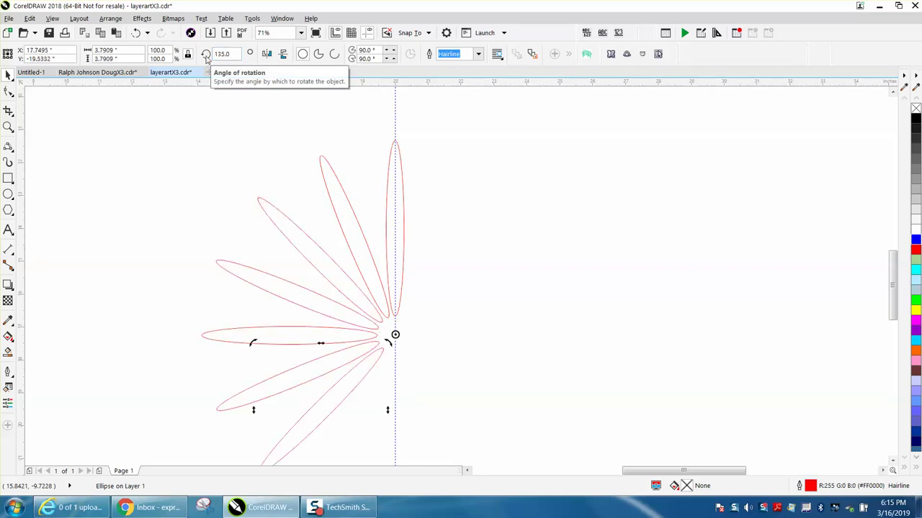
key(ctrl+r)
key(ctrl+r)
key(ctrl+r)
key(ctrl+r)
key(ctrl+r)
key(ctrl+r)
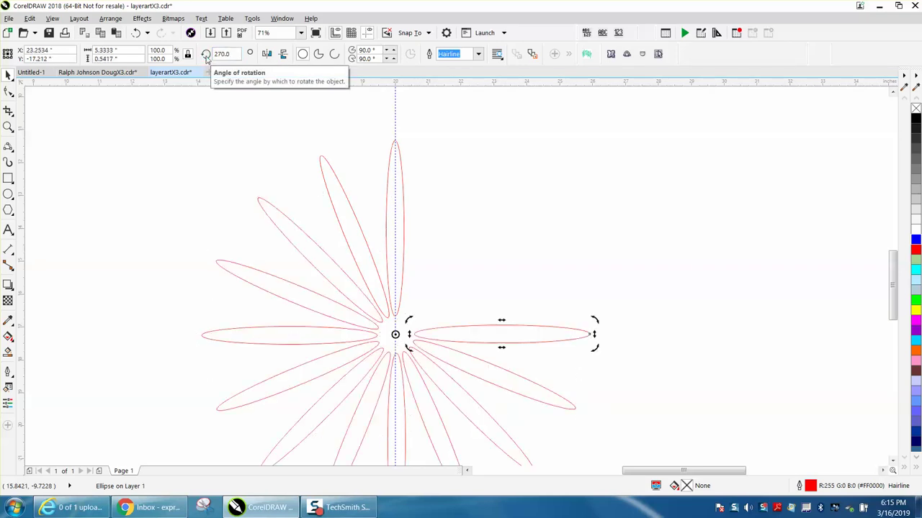
key(ctrl+r)
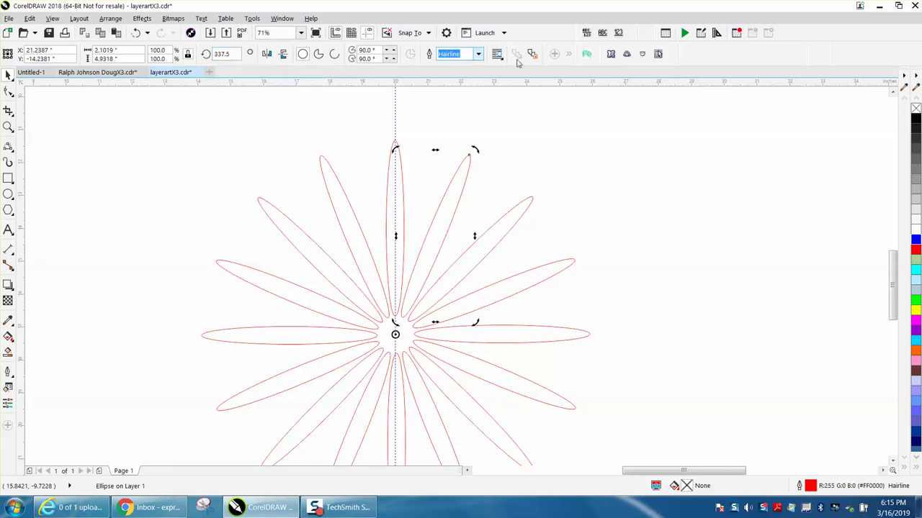
click(581, 147)
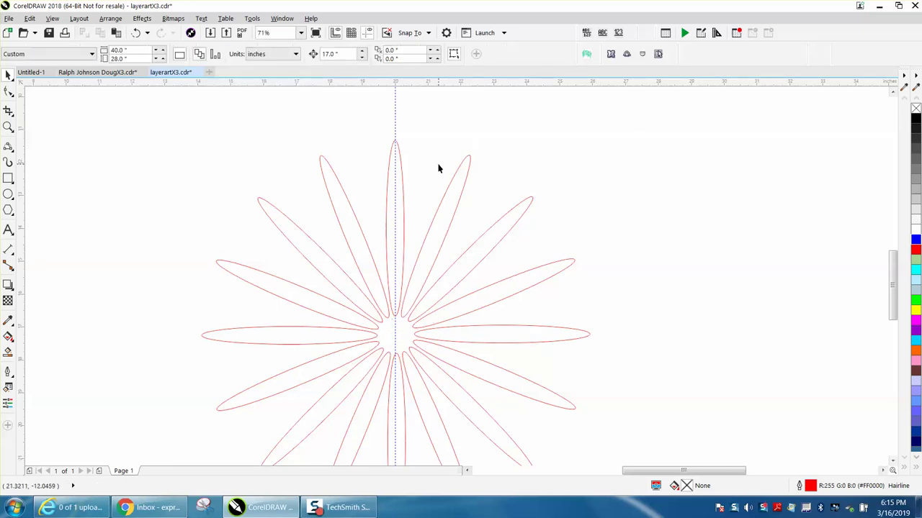
Step: Move the top vertical petal out to the right of the flower
click(402, 177)
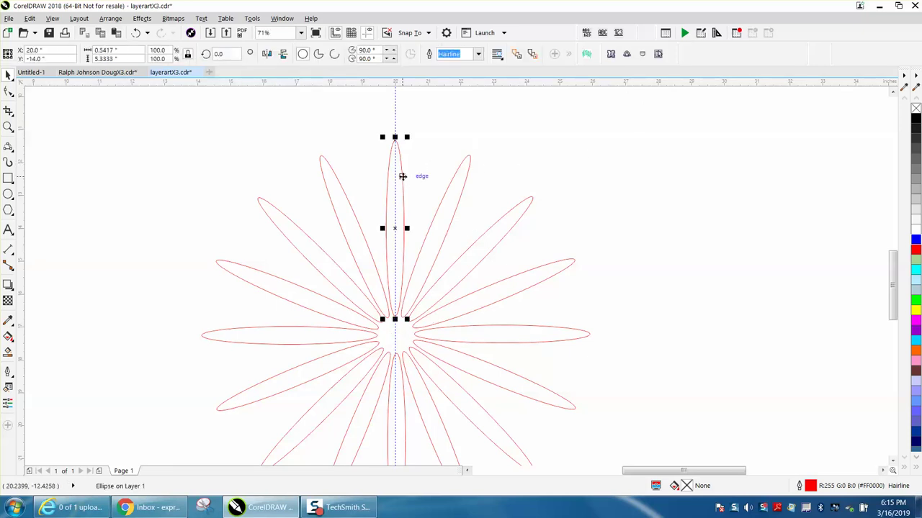
drag(395, 230, 689, 232)
scroll(401, 200, down, 3)
Step: Group the 16 remaining petals and rotate the group by 11.25°
drag(276, 149, 537, 393)
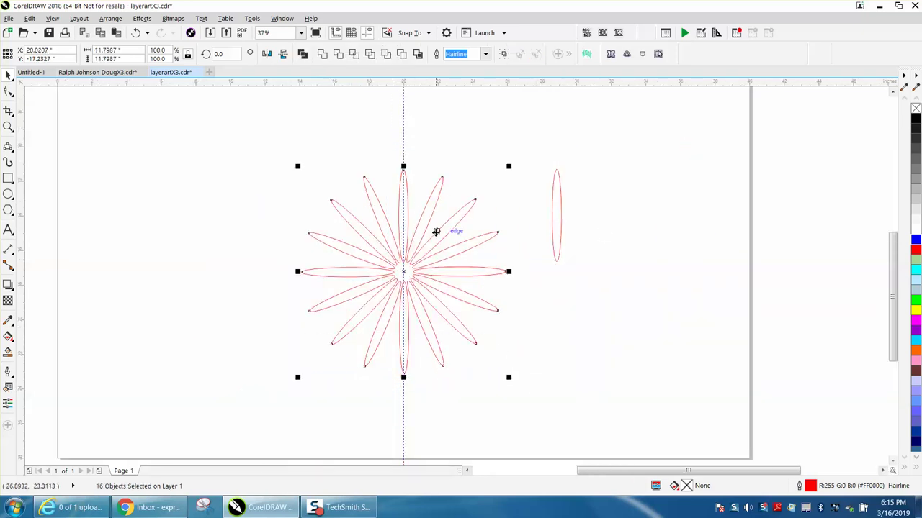
click(111, 18)
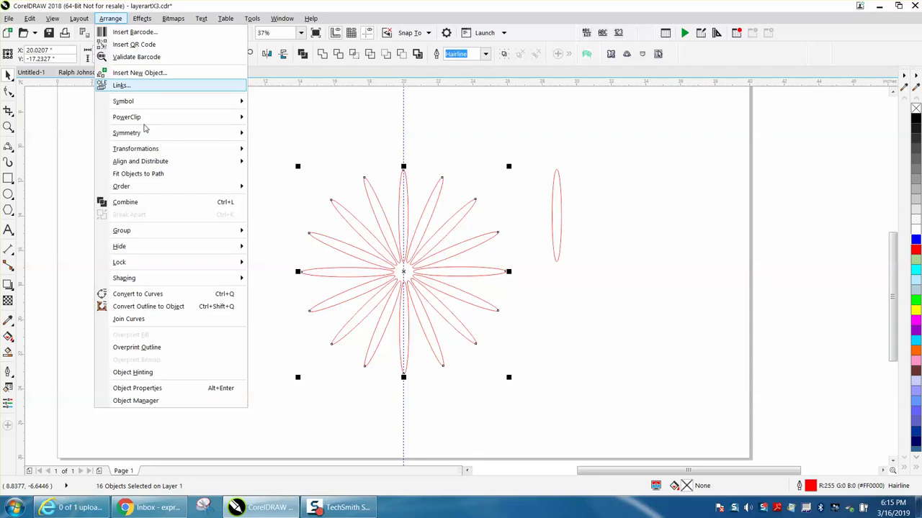
mouse_move(216, 232)
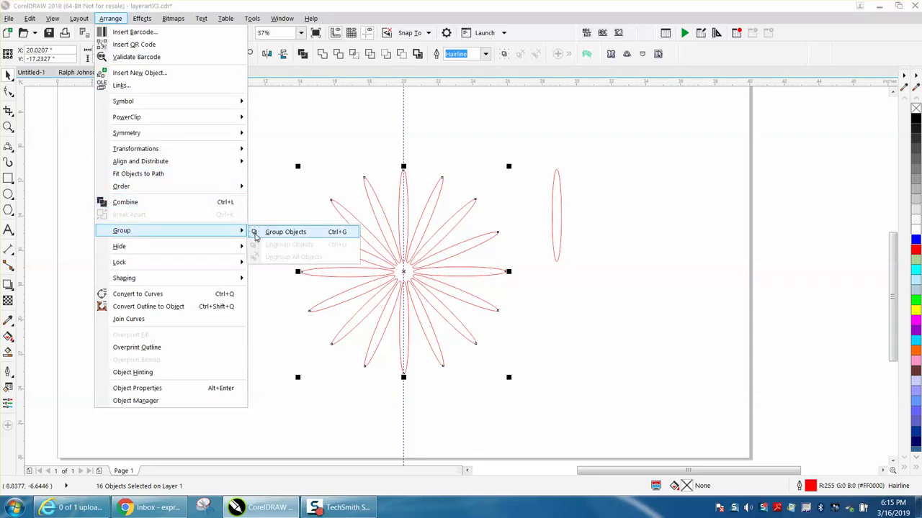
click(285, 232)
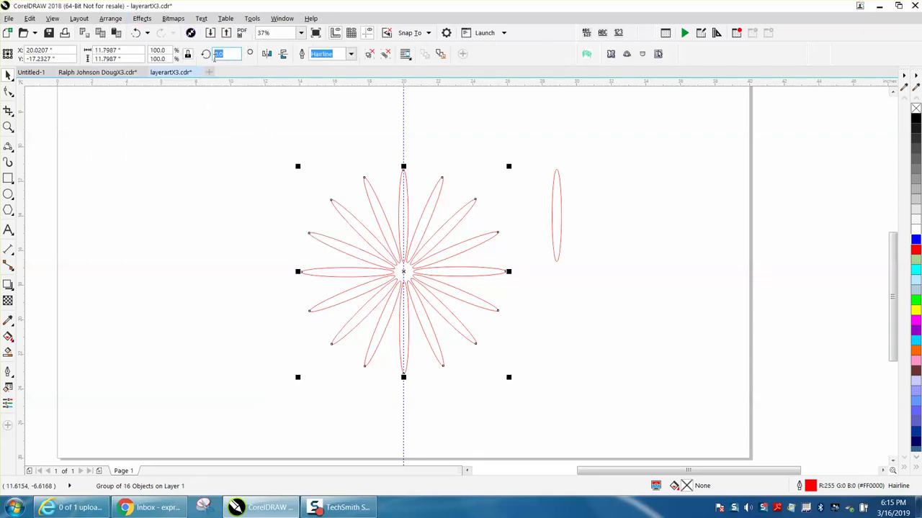
text(11.25)
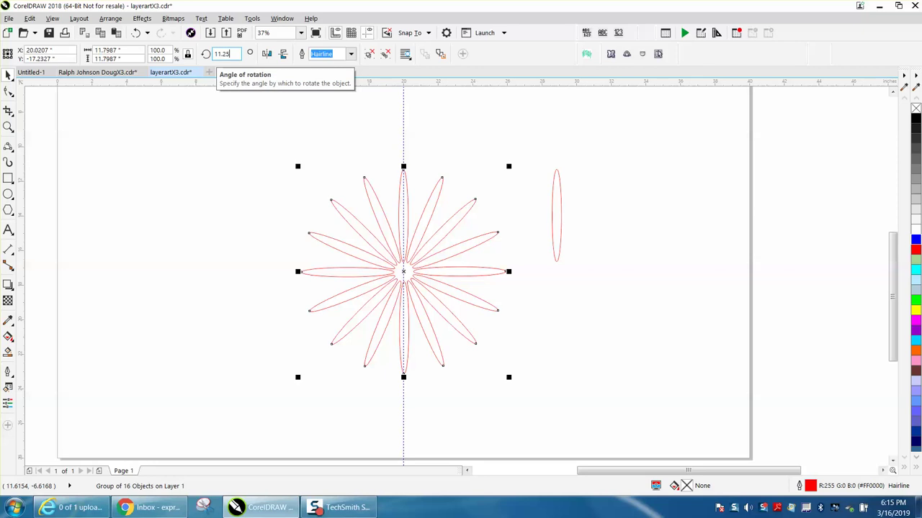
key(Return)
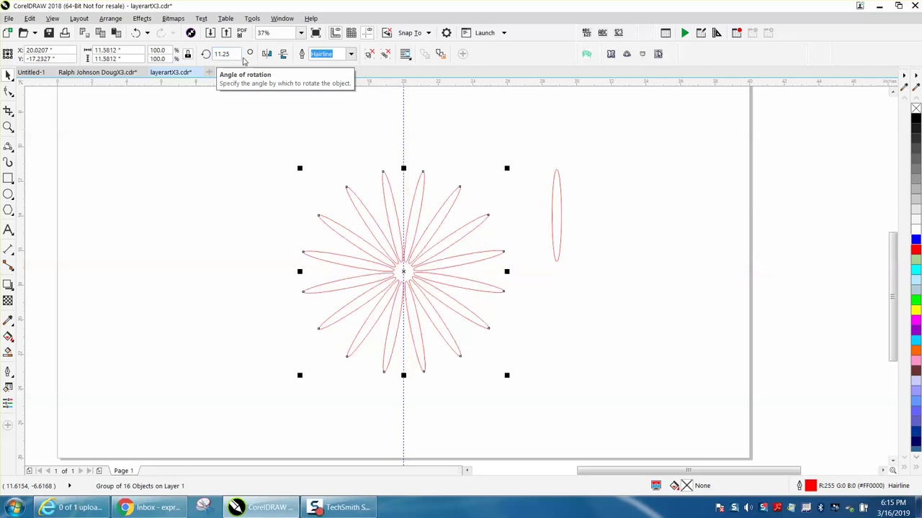
click(553, 214)
Step: Widen and lengthen the spare petal, then move it up onto the 20-inch centre guideline
drag(551, 215, 532, 218)
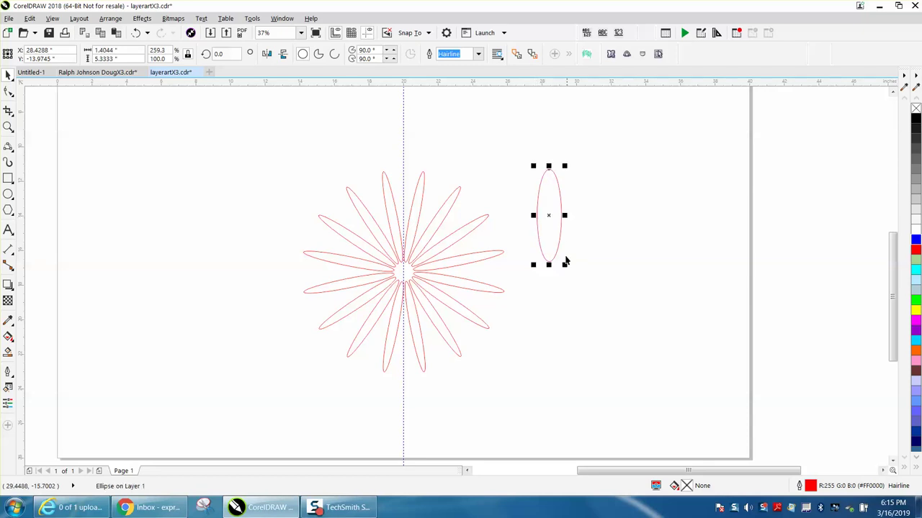
drag(549, 265, 548, 289)
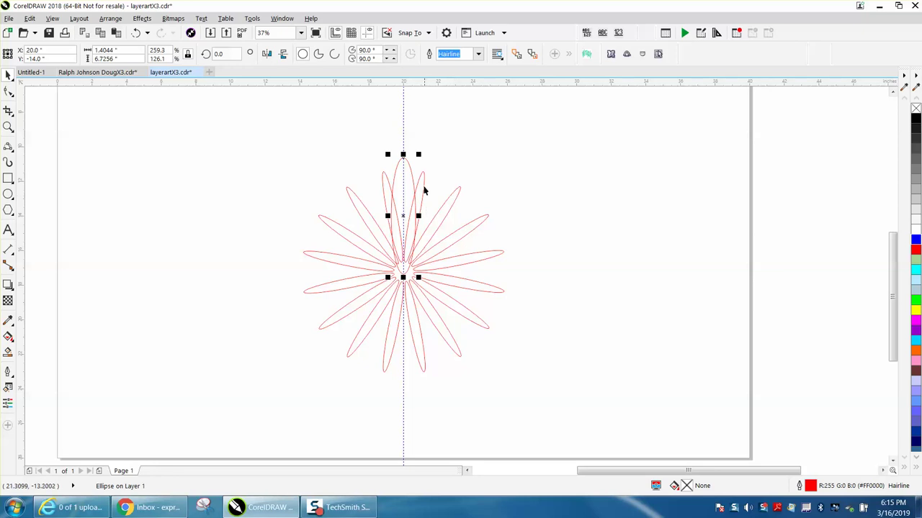
click(8, 126)
drag(350, 155, 589, 369)
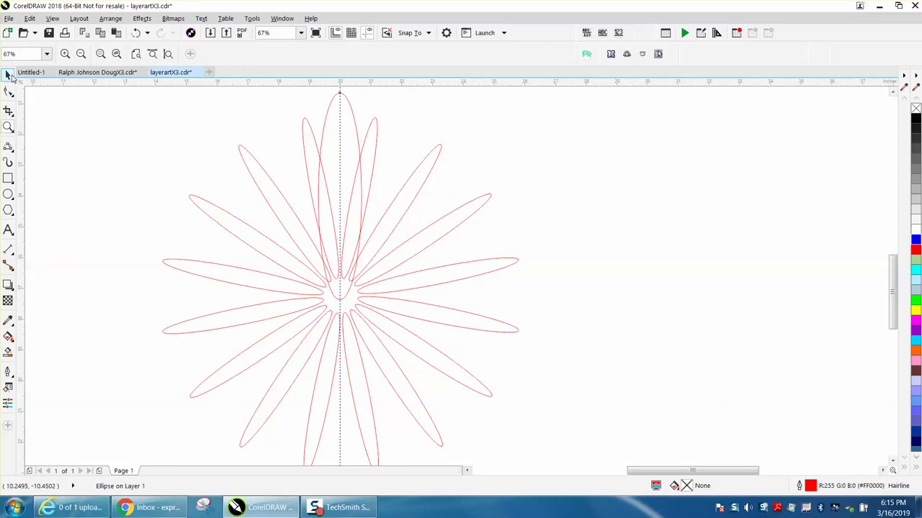
click(8, 75)
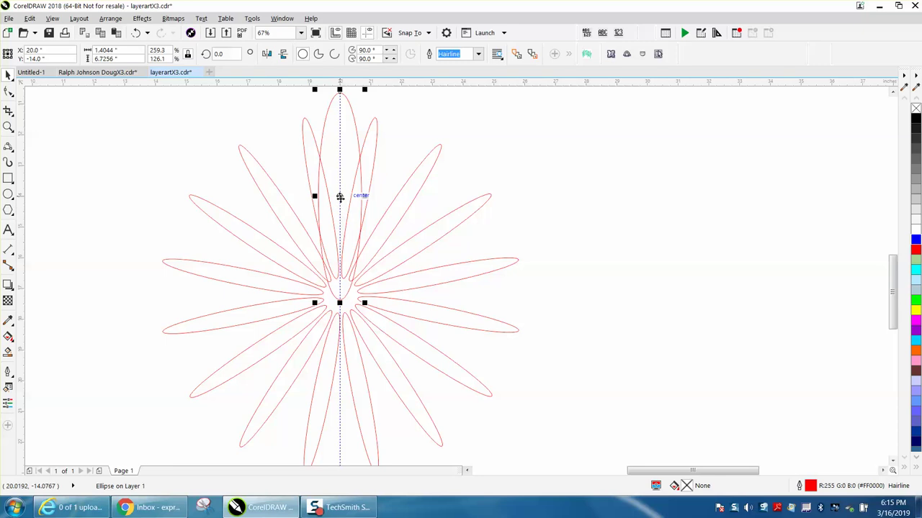
drag(340, 197, 343, 159)
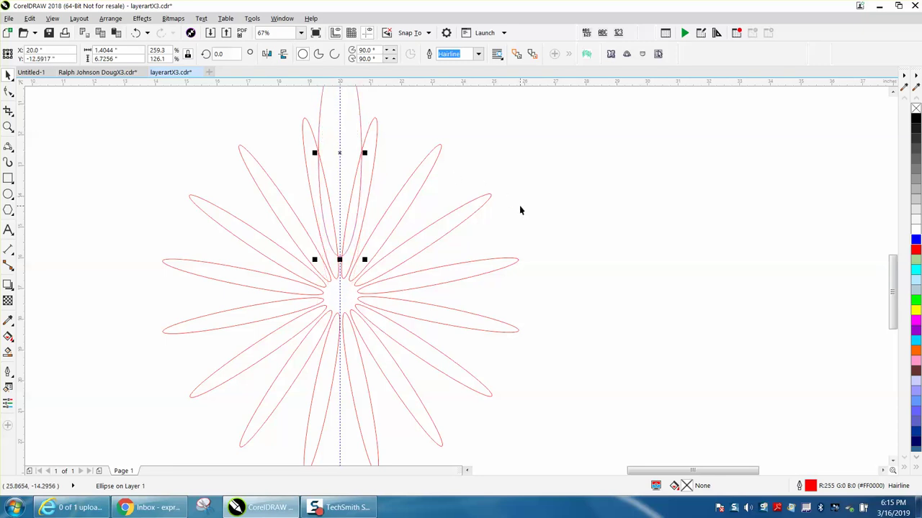
Step: Smart-fill the enclosed area inside the enlarged top petal with blue
scroll(521, 205, down, 2)
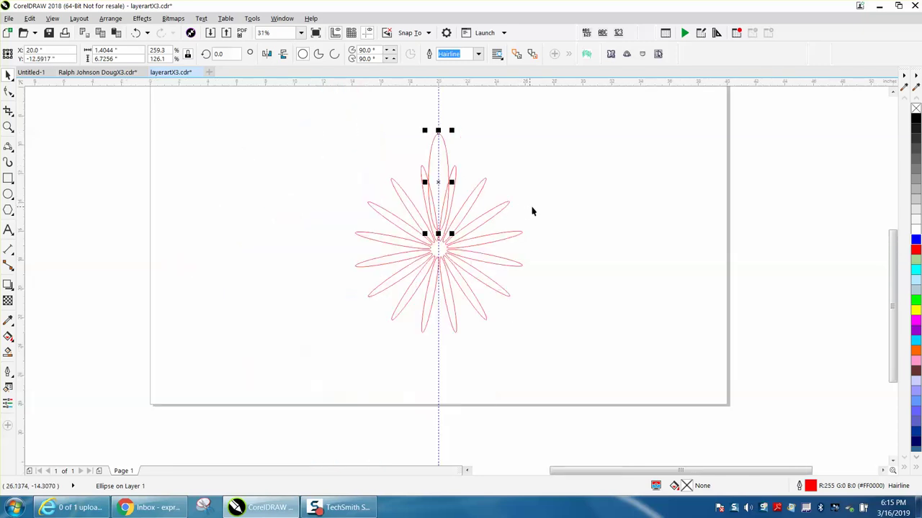
click(8, 126)
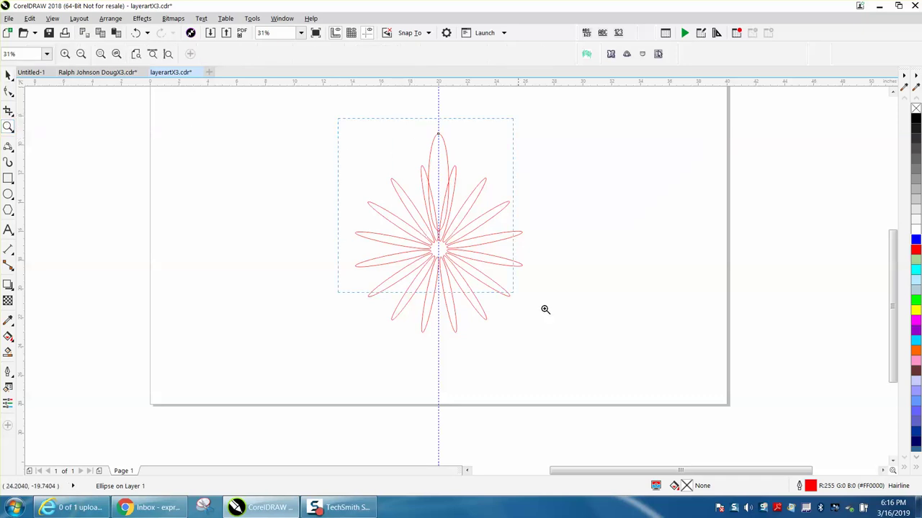
scroll(641, 367, up, 1)
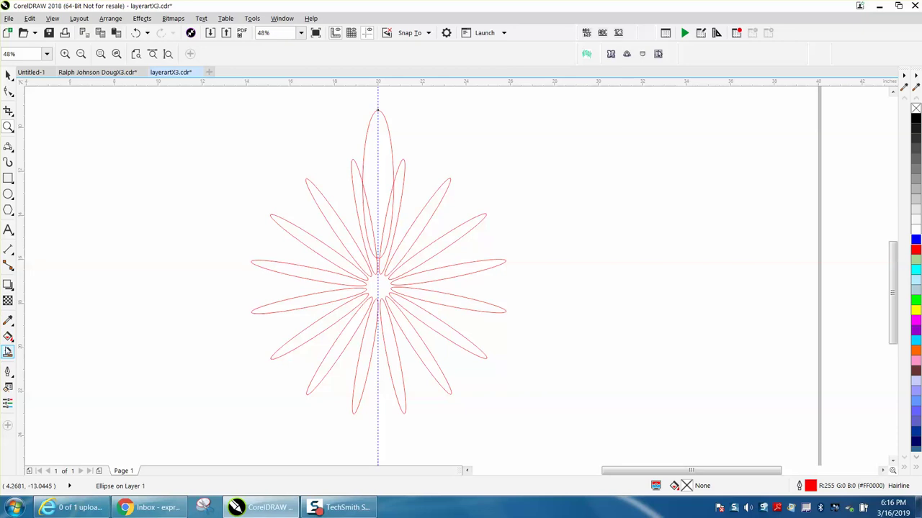
click(8, 351)
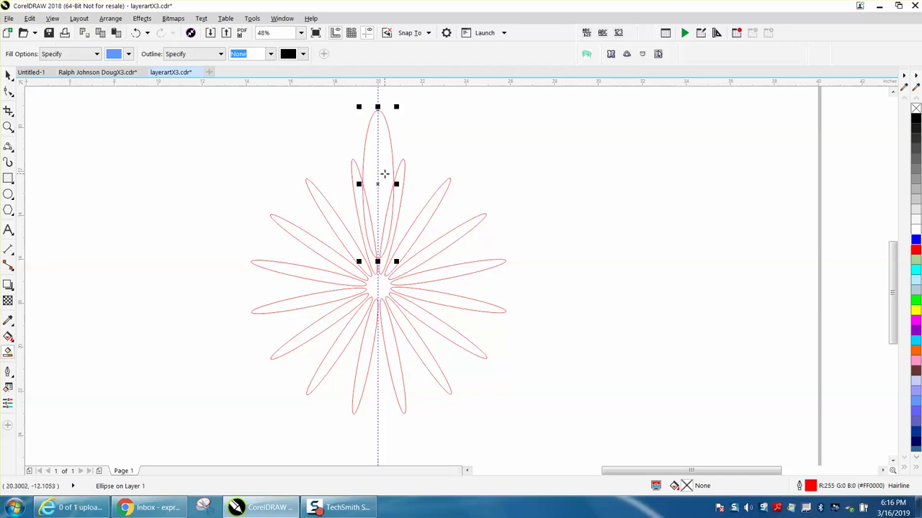
click(385, 174)
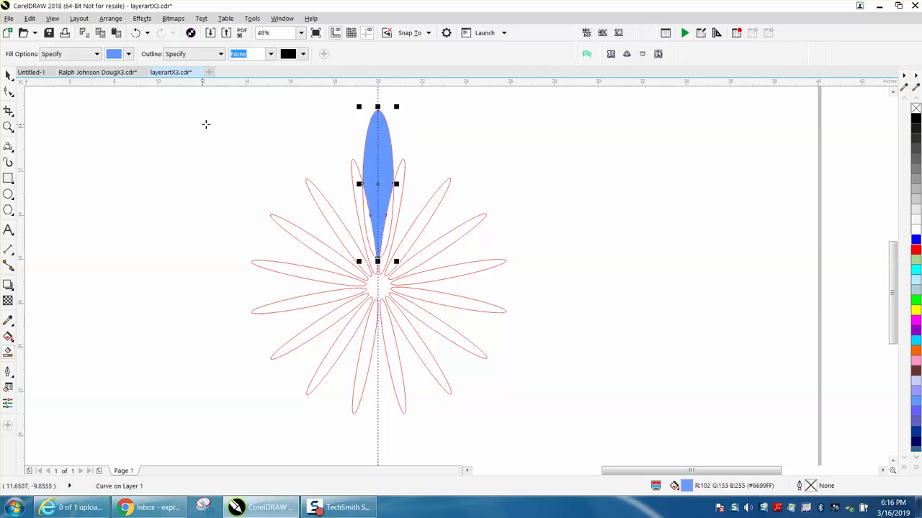
click(8, 75)
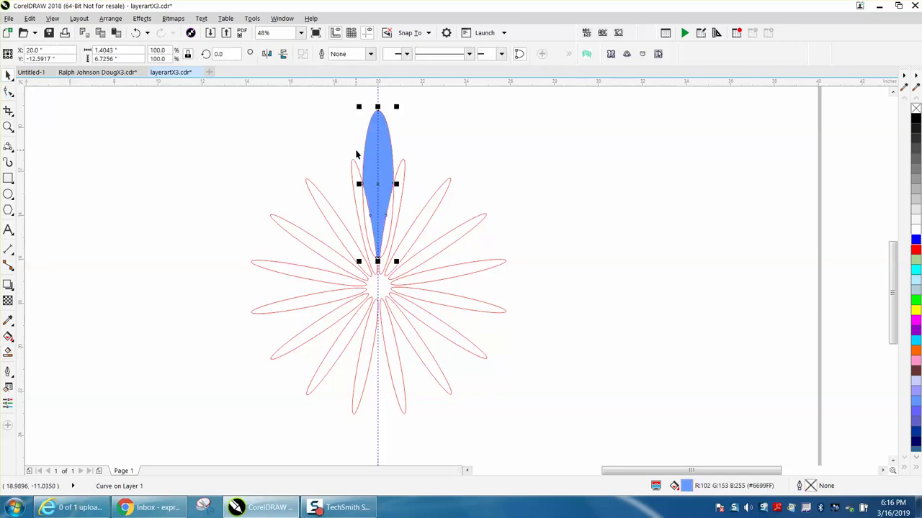
click(427, 123)
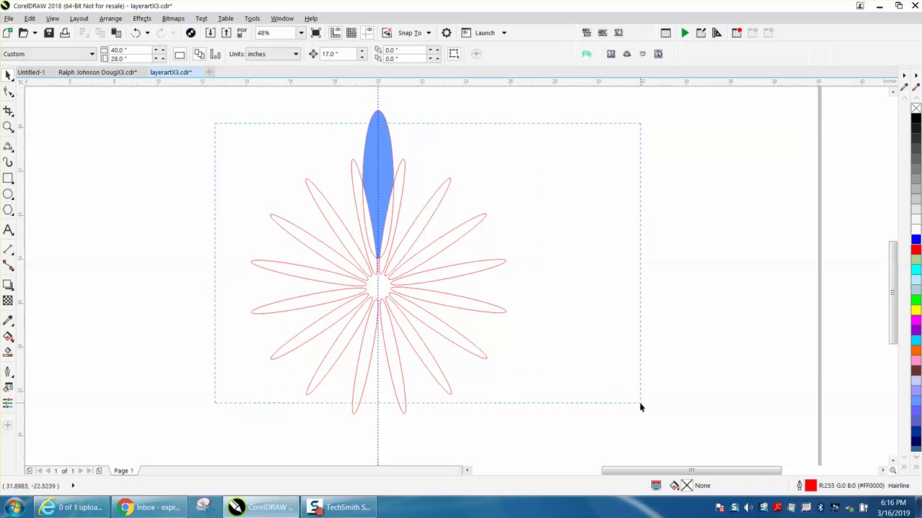
Step: Set the nudge distance to 13 inches on the property bar
drag(639, 407, 640, 416)
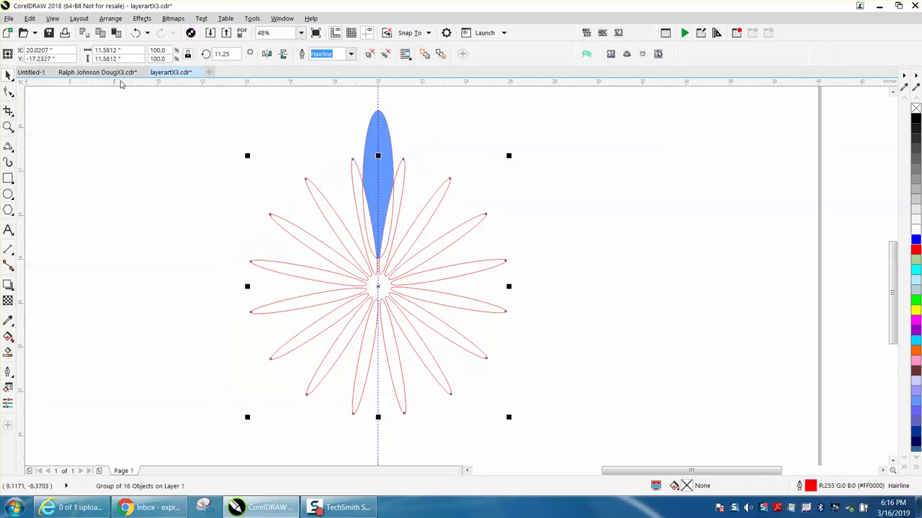
click(216, 91)
double_click(335, 54)
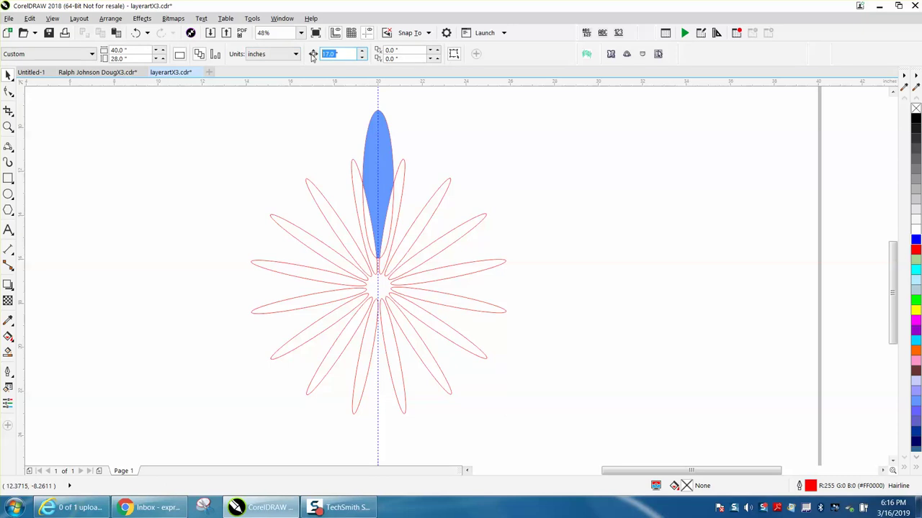
text(13)
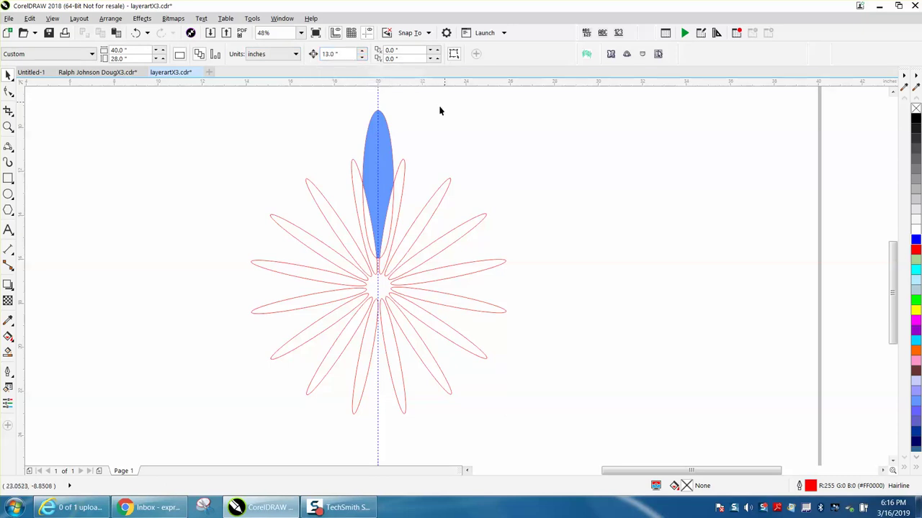
Step: Nudge the blue petal 13 inches to the right of the flower
click(381, 137)
key(Right)
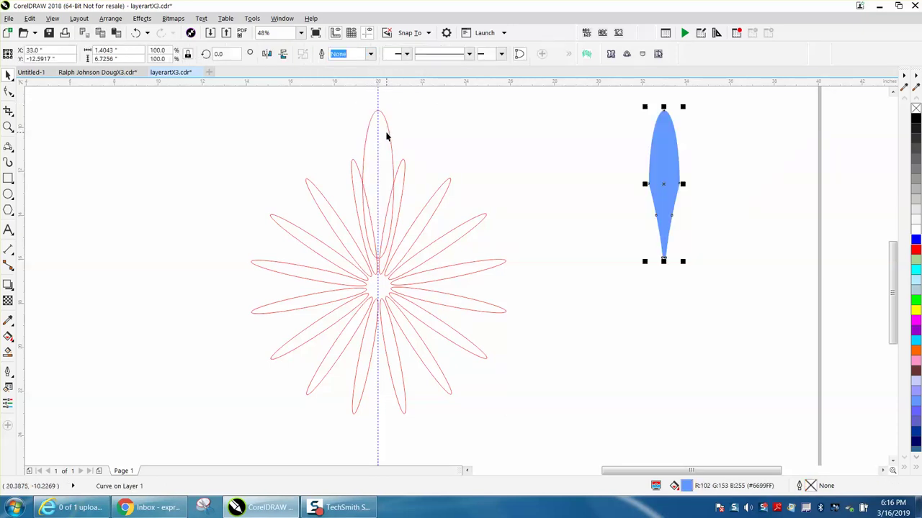
click(391, 146)
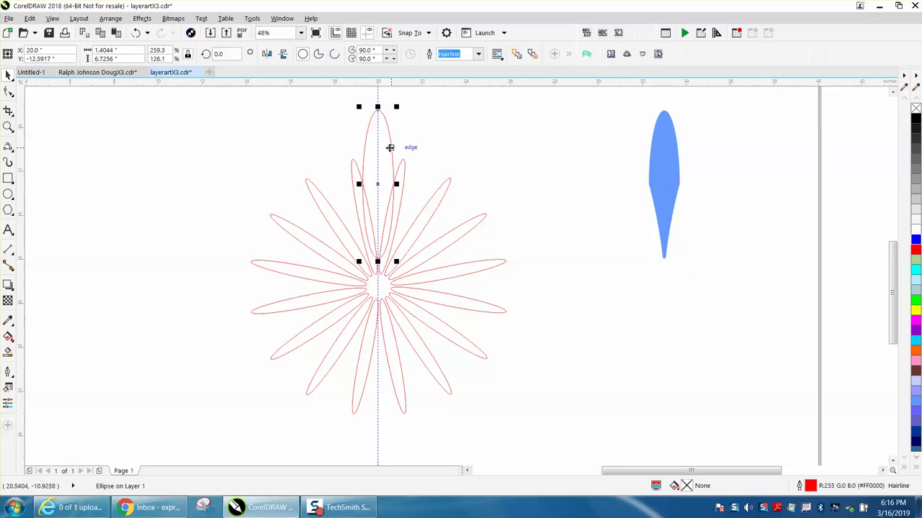
Step: Give the blue petal no fill and a red outline
click(656, 162)
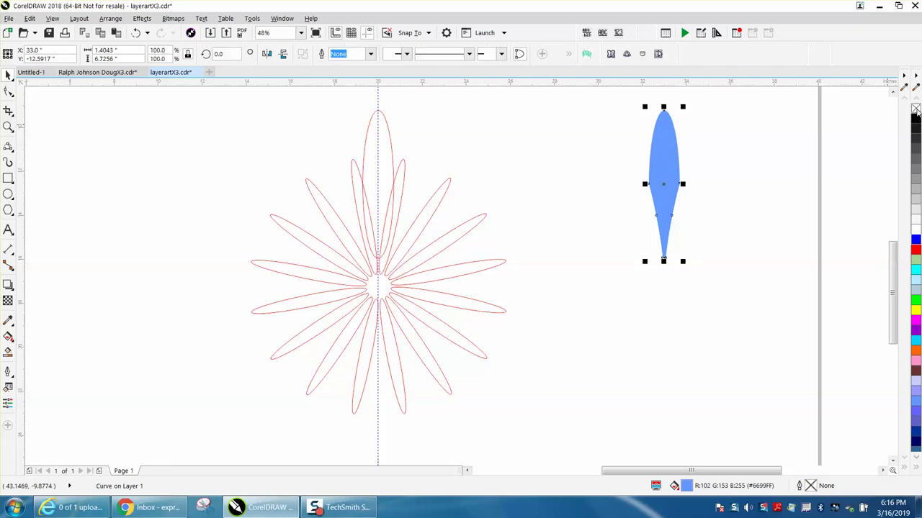
click(915, 108)
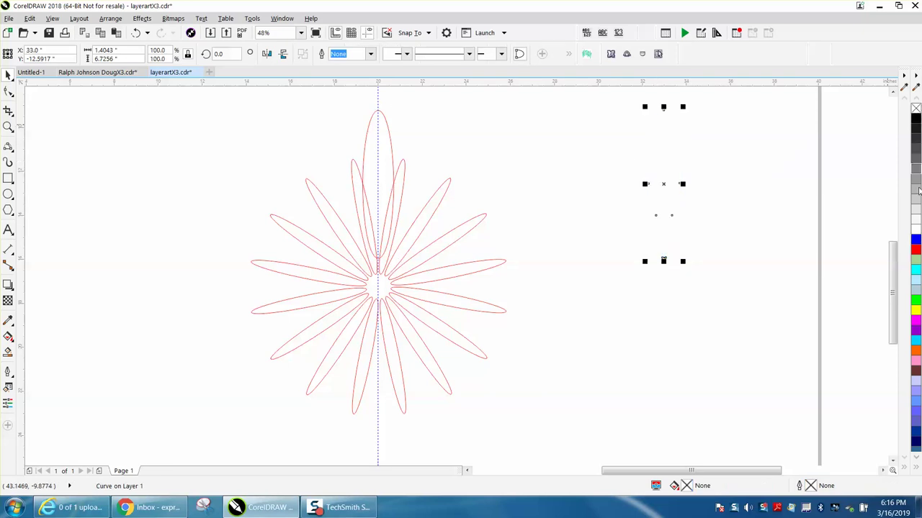
right_click(914, 250)
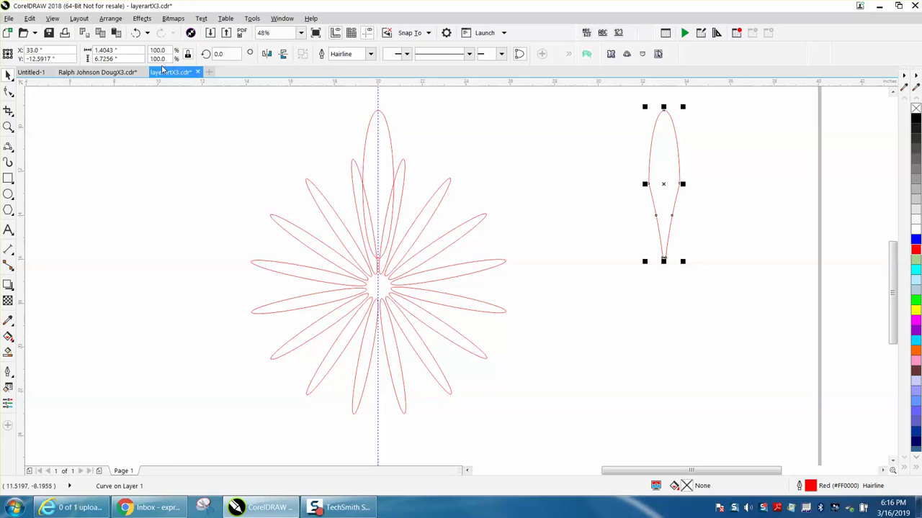
click(111, 19)
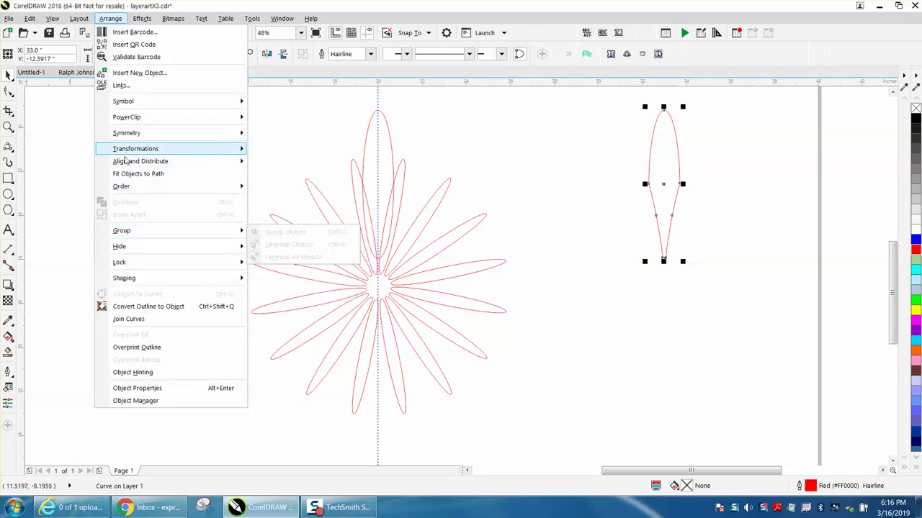
Step: Set the contour blend colour to Black in the Contour docker
key(Escape)
click(142, 19)
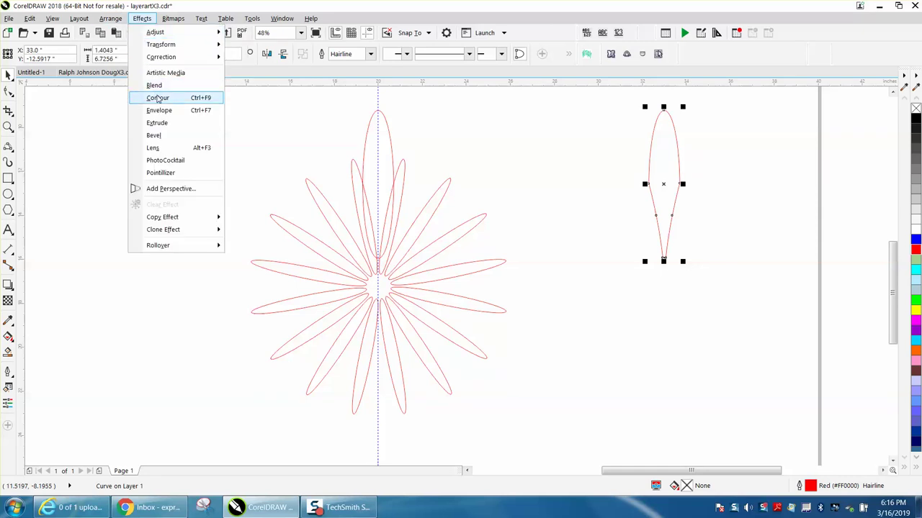
click(157, 97)
click(782, 196)
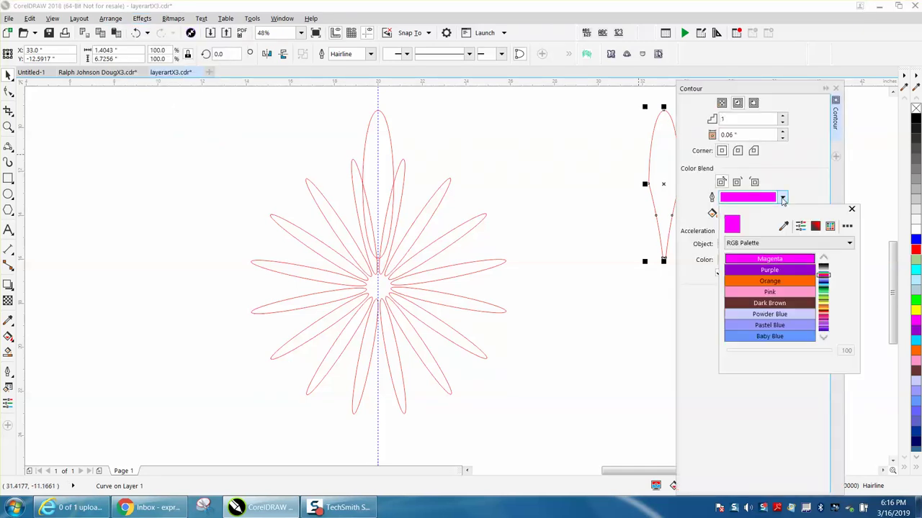
click(823, 259)
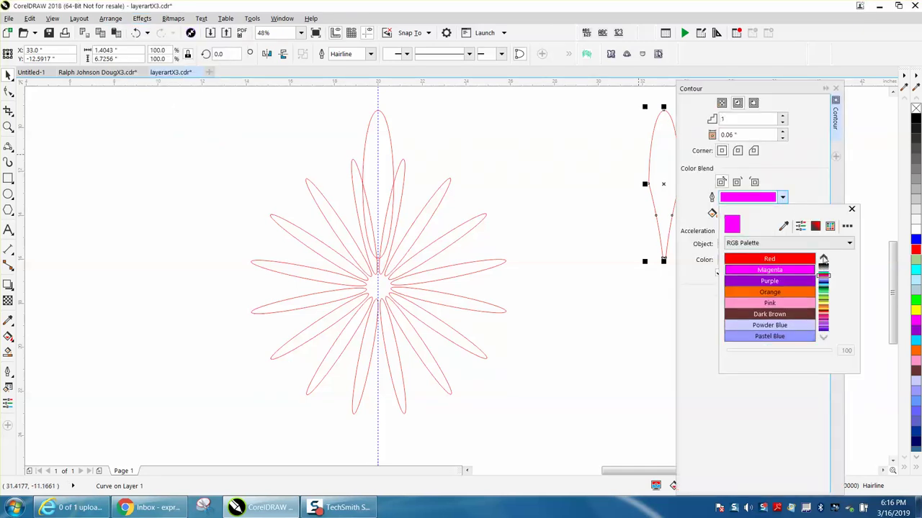
click(809, 259)
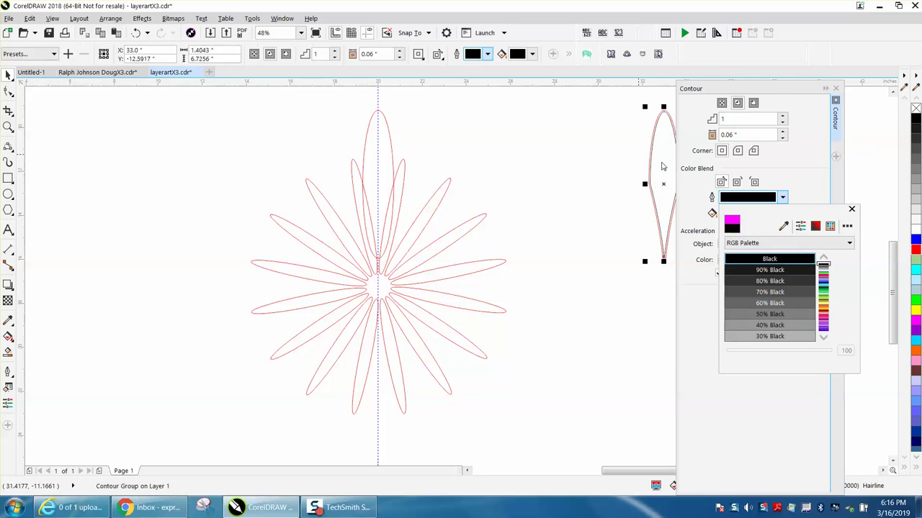
click(742, 148)
Step: Apply a 0.08-inch contour offset to the spare petal
double_click(735, 134)
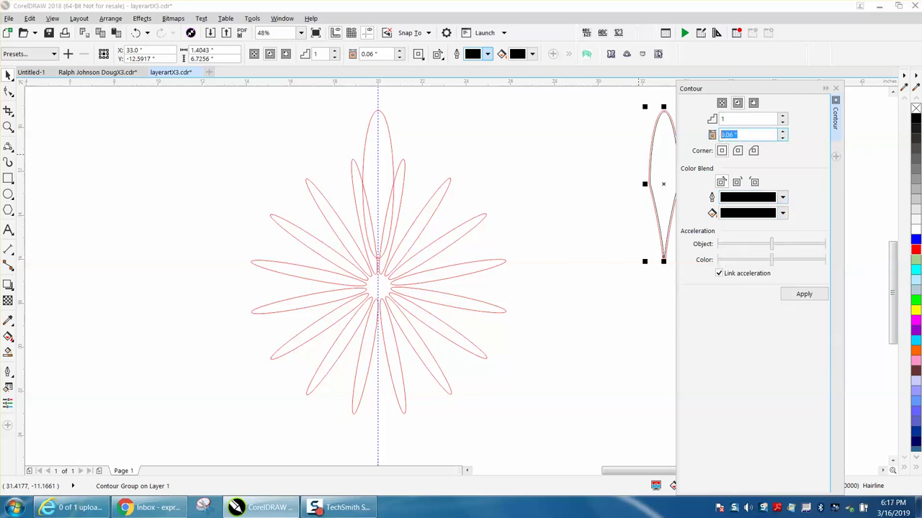
key(BackSpace)
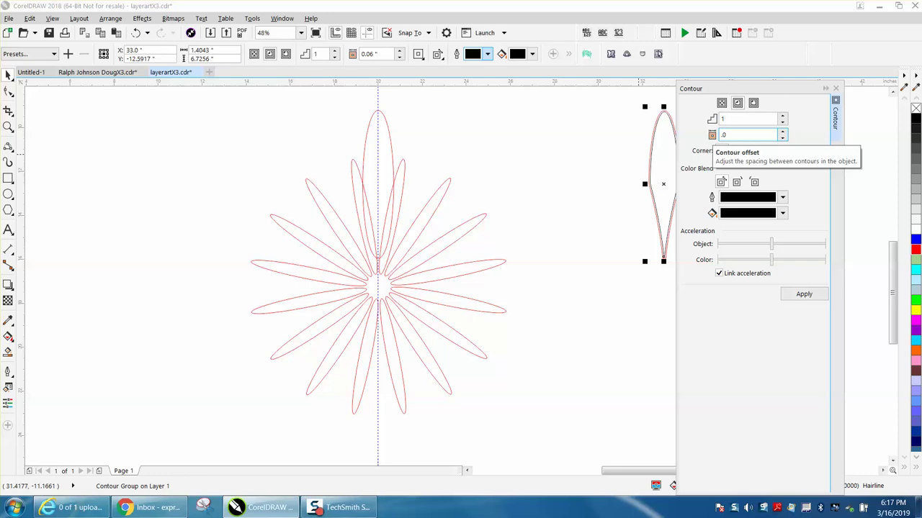
text(.08)
click(804, 295)
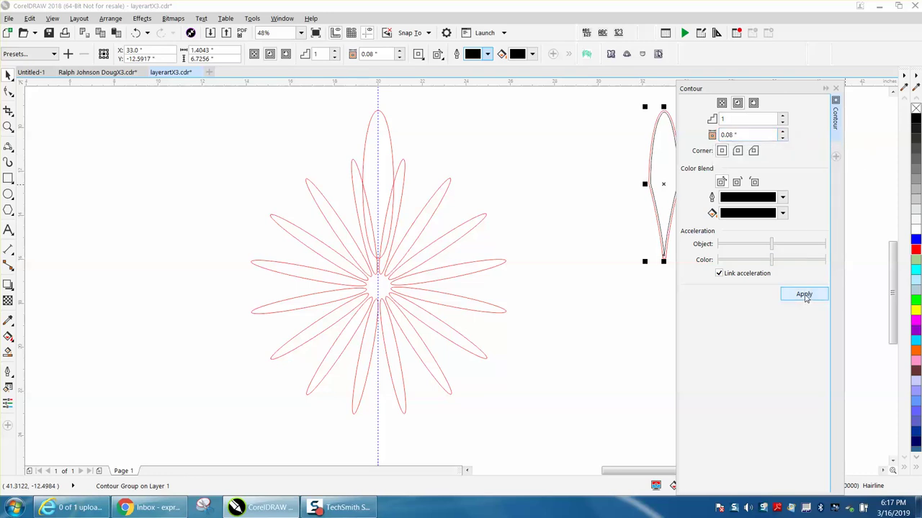
click(580, 243)
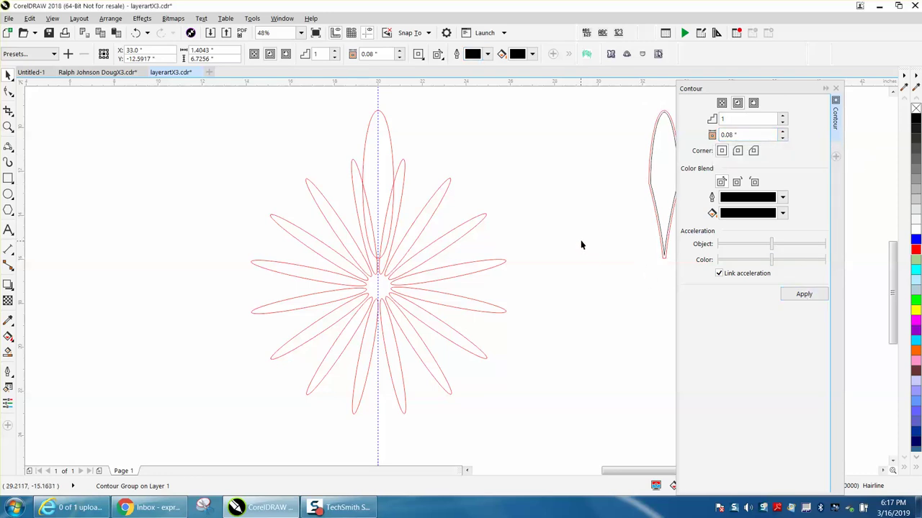
Step: Break the contour group apart into separate petal shapes
click(662, 184)
click(111, 18)
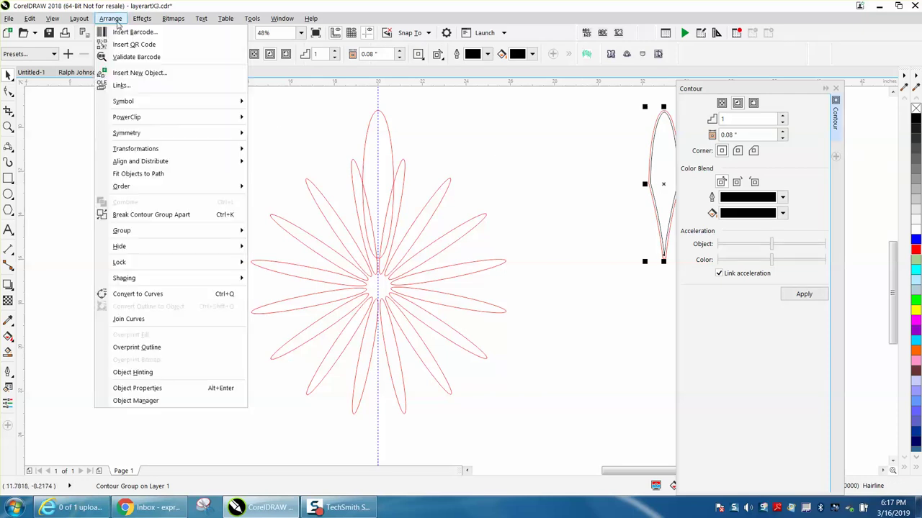
click(178, 214)
click(628, 174)
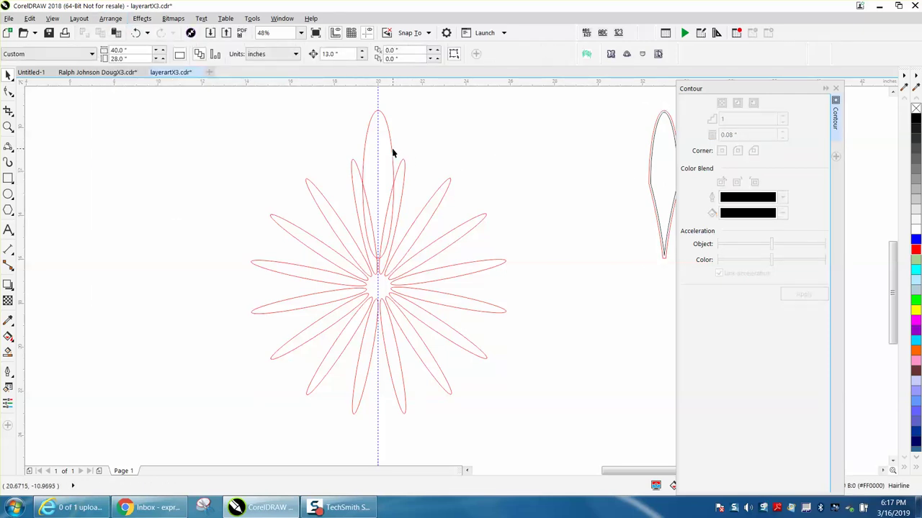
Step: Move the inner contour petal to the far left and delete the outer petal
click(661, 170)
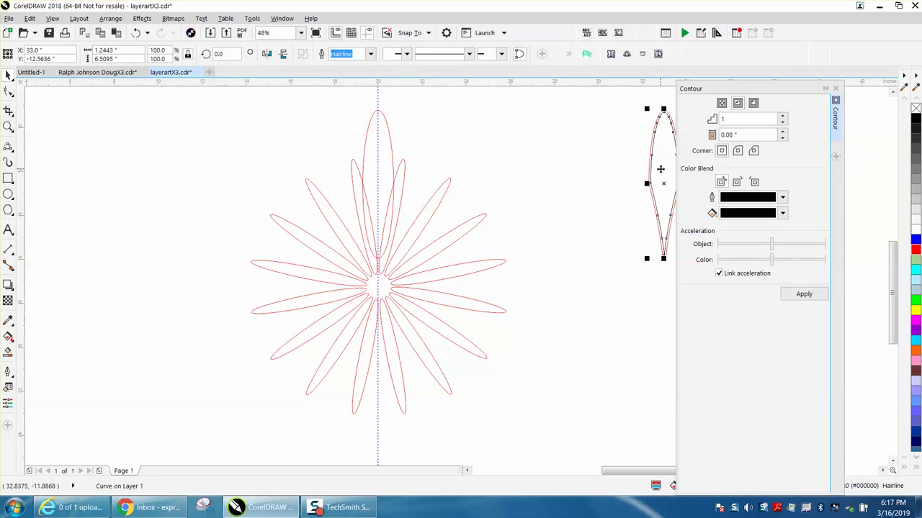
key(ctrl+z)
key(ctrl+z)
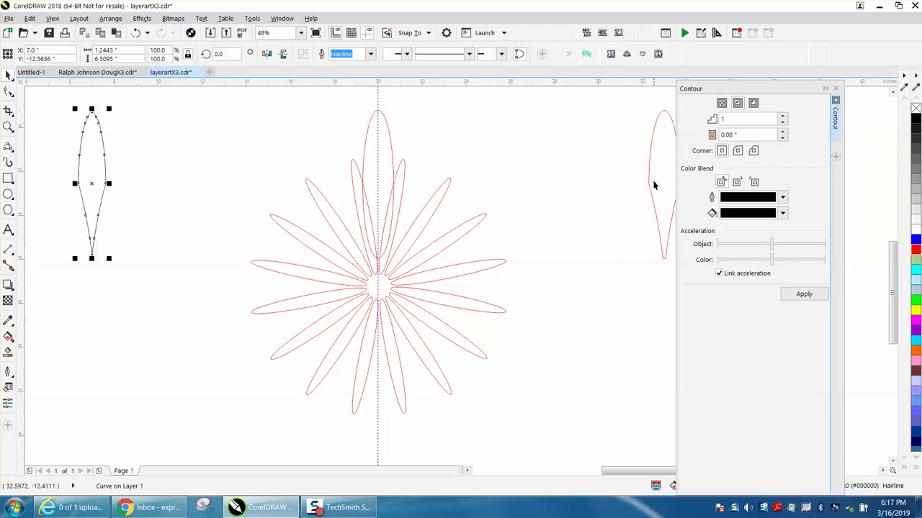
click(651, 183)
click(648, 180)
key(Delete)
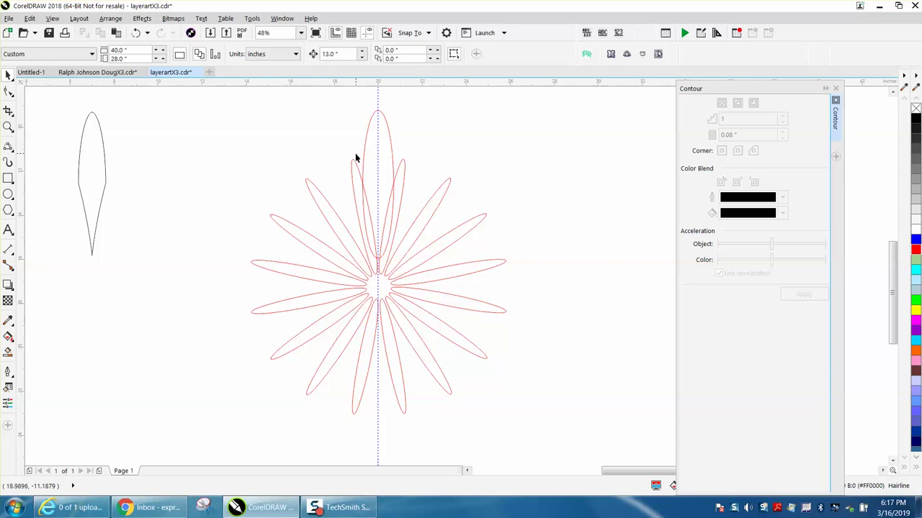
Step: Move the top petal's rotation centre toward the flower centre, then undo it
click(391, 145)
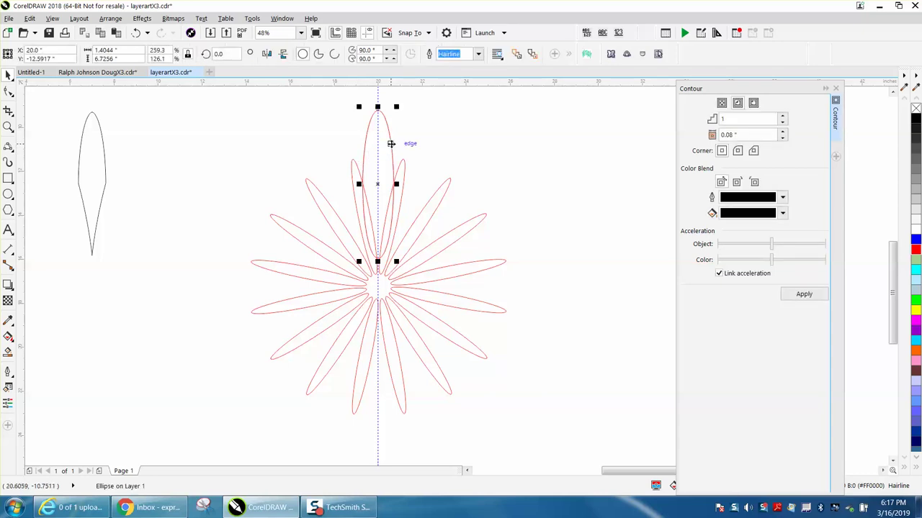
click(377, 182)
drag(378, 184, 377, 282)
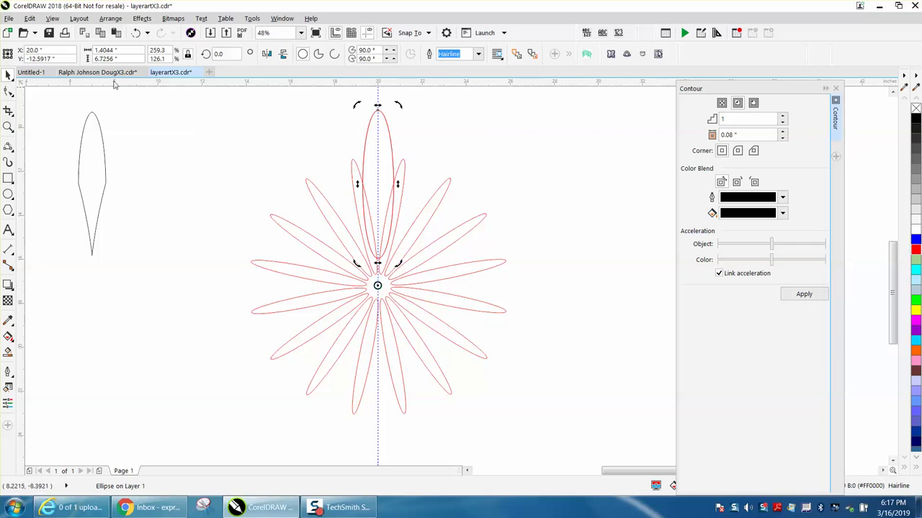
click(136, 33)
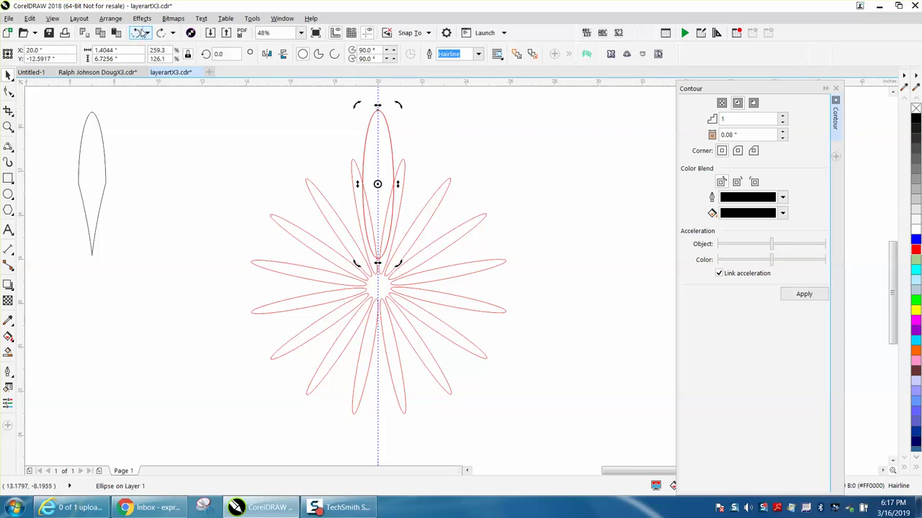
Step: Undo the petal edits back to a plain ellipse beside the flower, then select the flower group
click(137, 32)
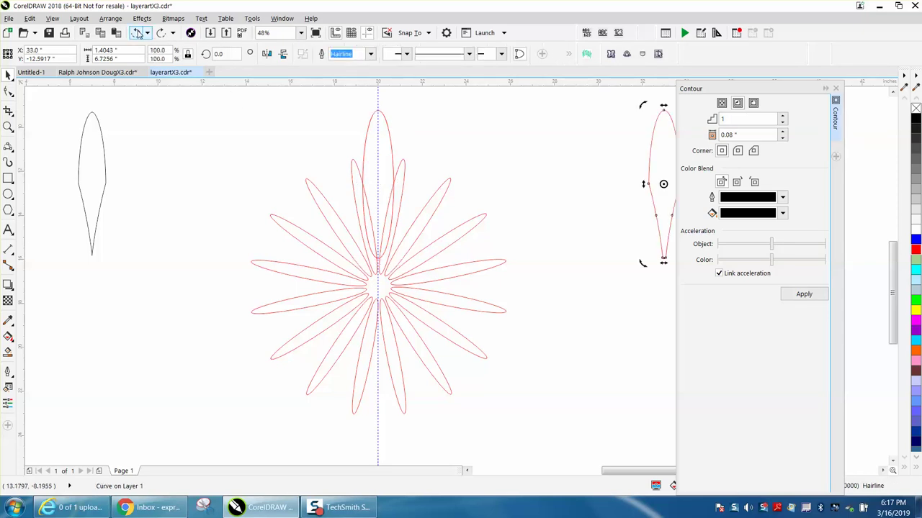
click(137, 32)
click(137, 33)
click(137, 32)
click(137, 32)
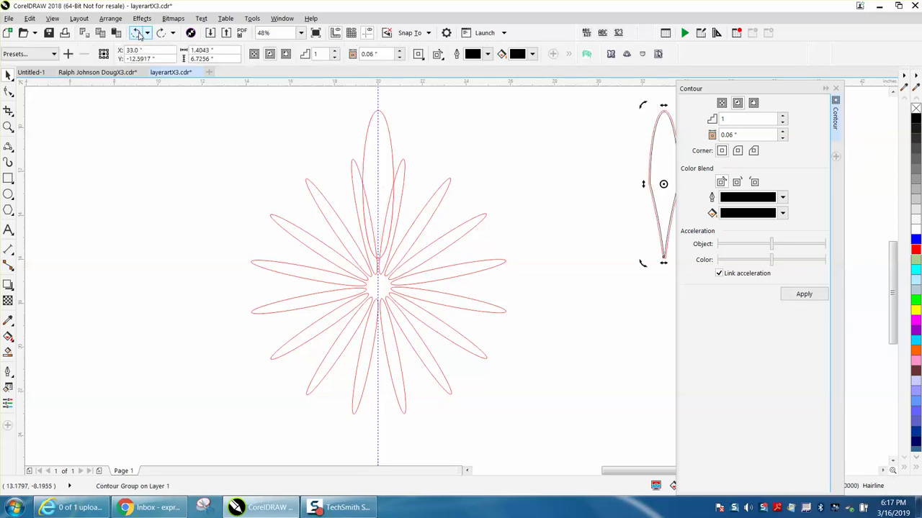
click(137, 32)
click(136, 32)
click(137, 32)
click(137, 32)
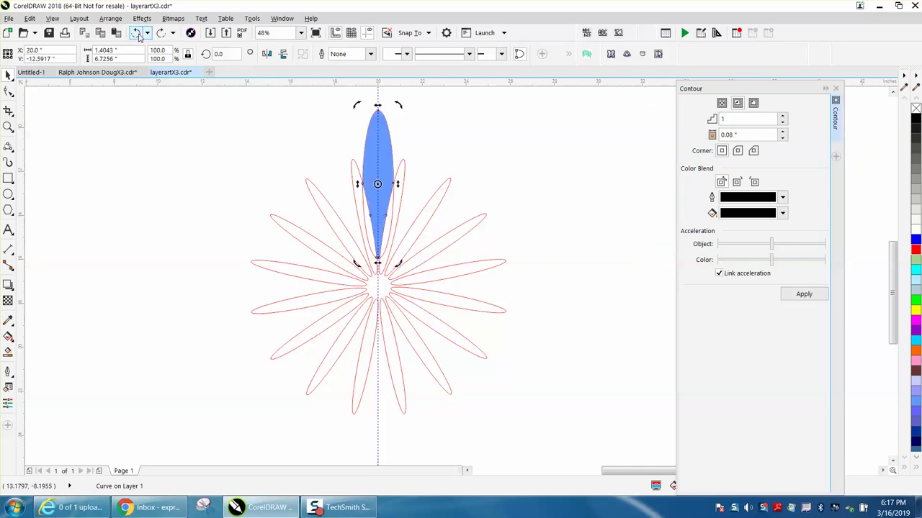
click(136, 32)
click(137, 32)
click(136, 32)
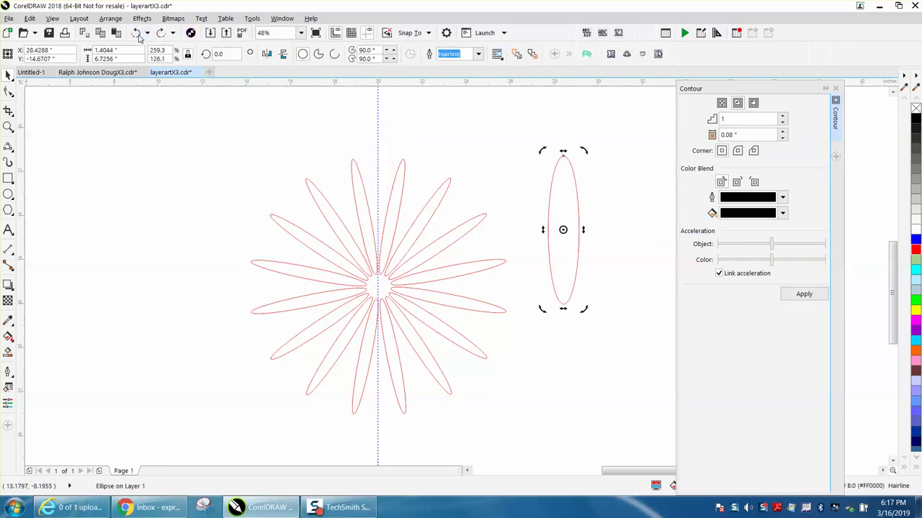
drag(242, 131, 535, 434)
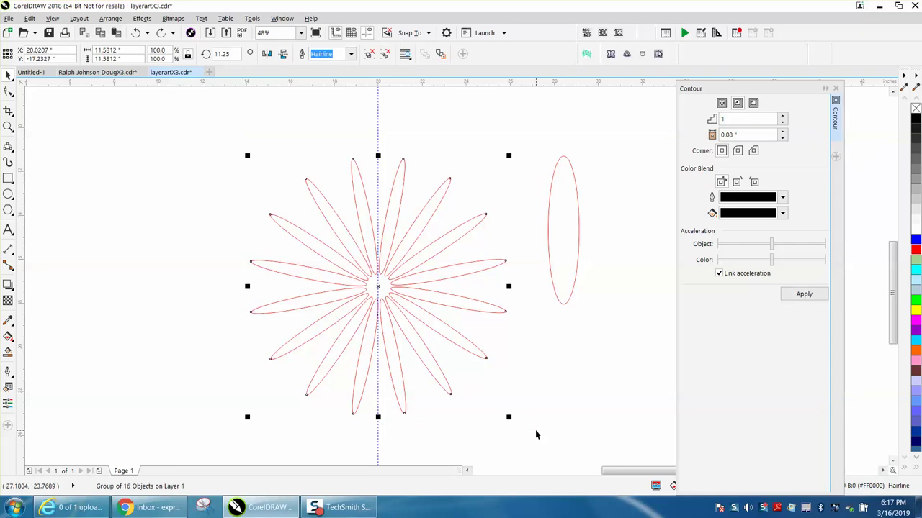
Step: Centre the flower group, then the spare ellipse, on the page
key(ctrl+shift+z)
scroll(599, 396, down, 3)
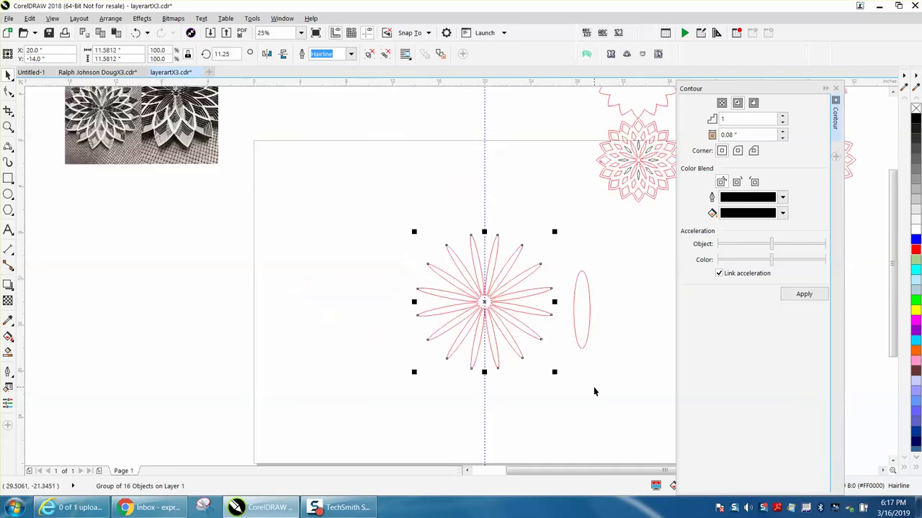
click(581, 308)
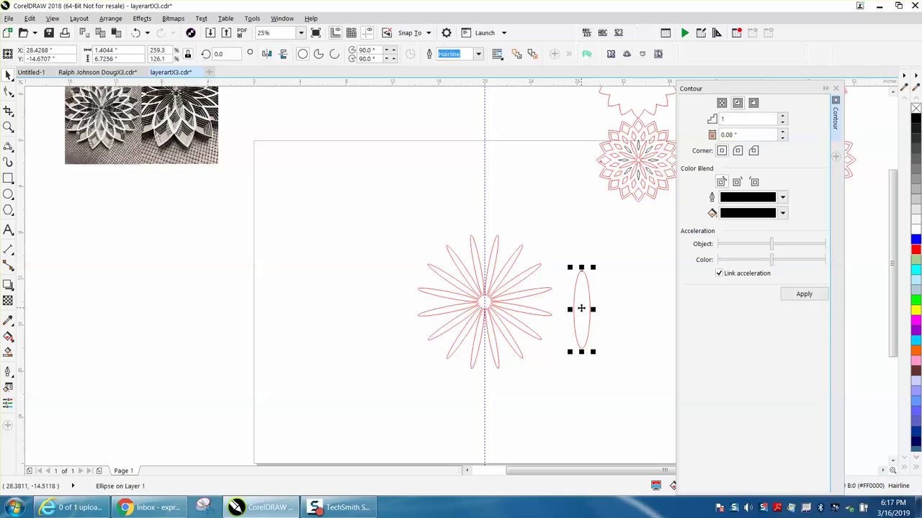
key(p)
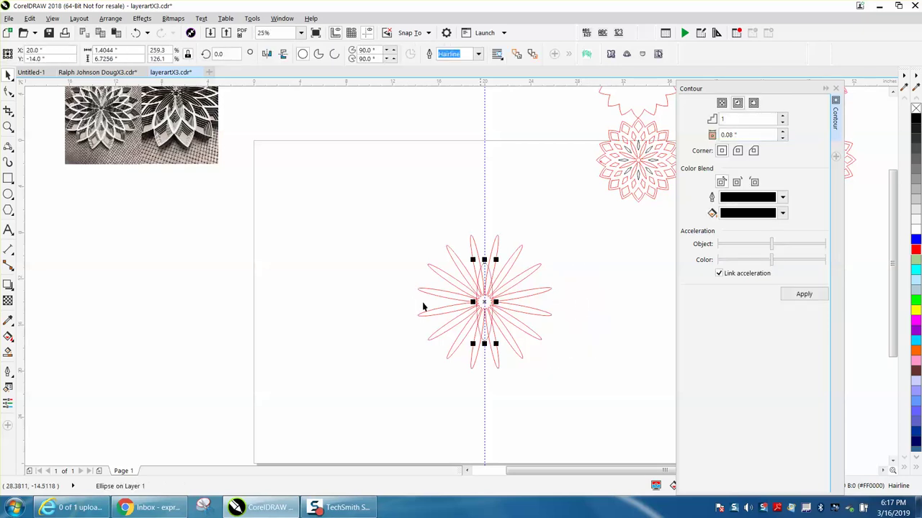
Step: Zoom onto the flower and move the ellipse up so its base meets the flower centre
click(8, 127)
drag(395, 222, 612, 376)
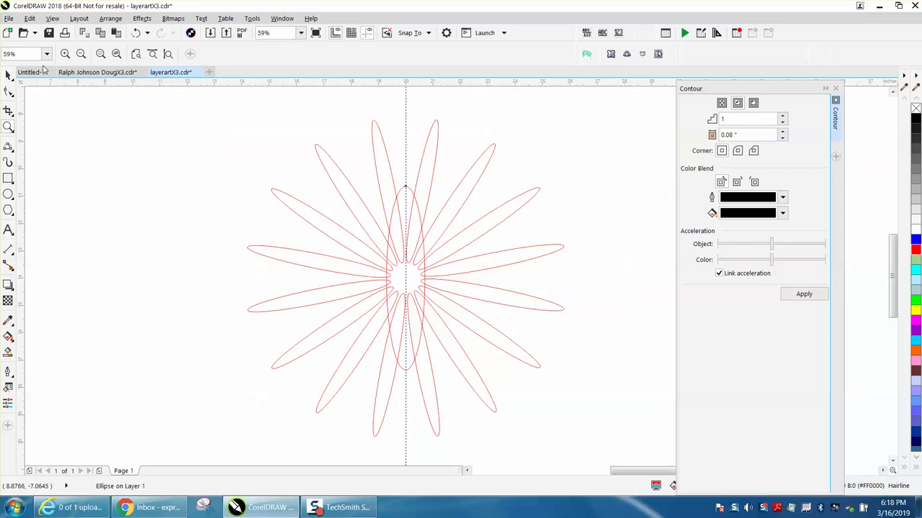
key(space)
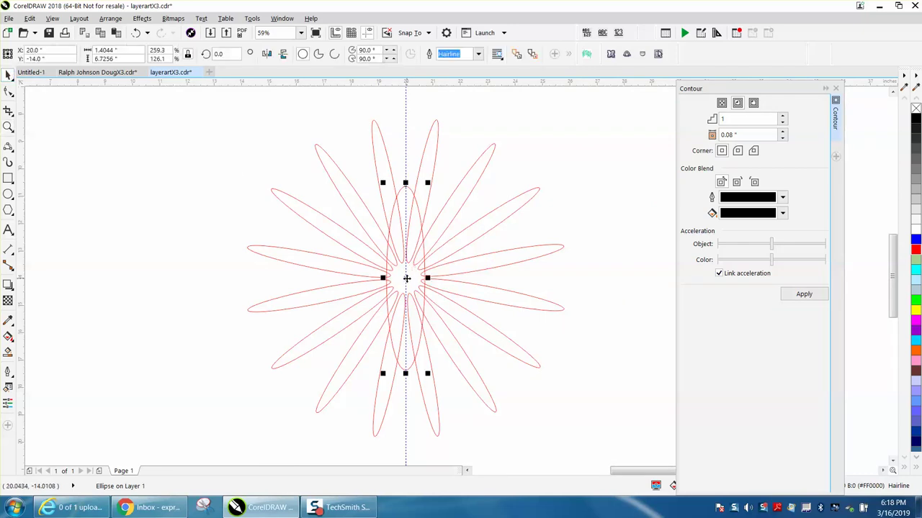
drag(406, 278, 407, 153)
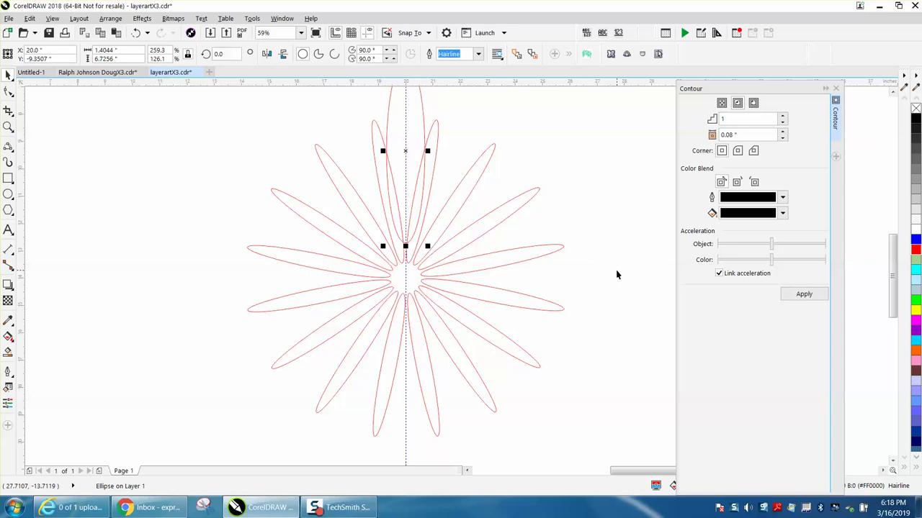
scroll(616, 276, down, 2)
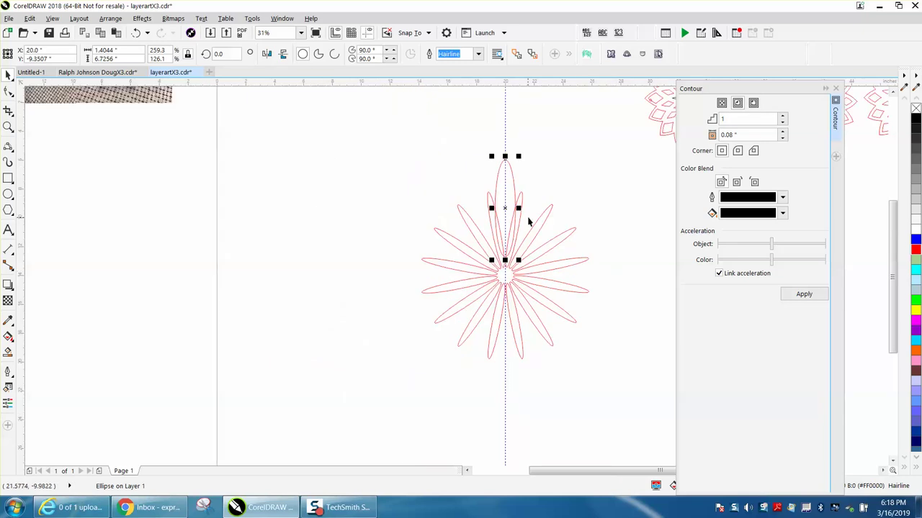
scroll(538, 223, down, 2)
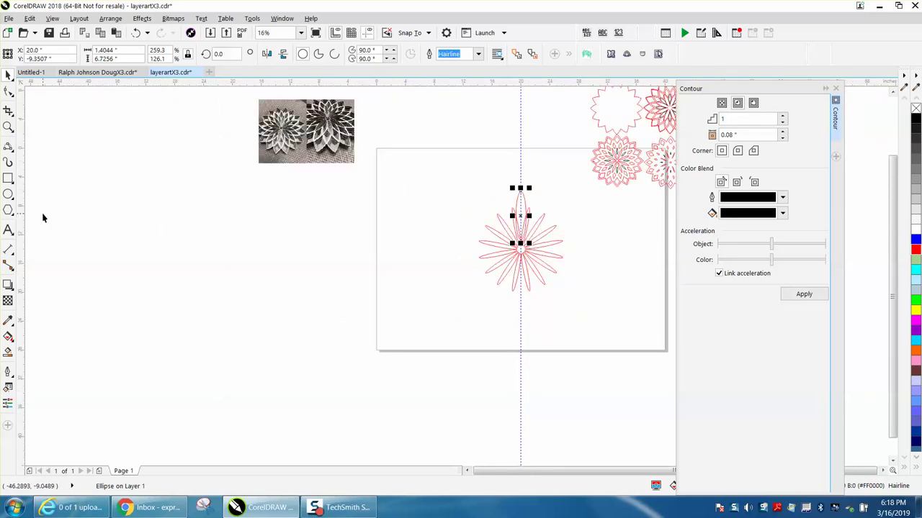
Step: Make a new petal from the top petal region, moved left, unfilled, red-outlined, with its contour split off
scroll(458, 277, up, 2)
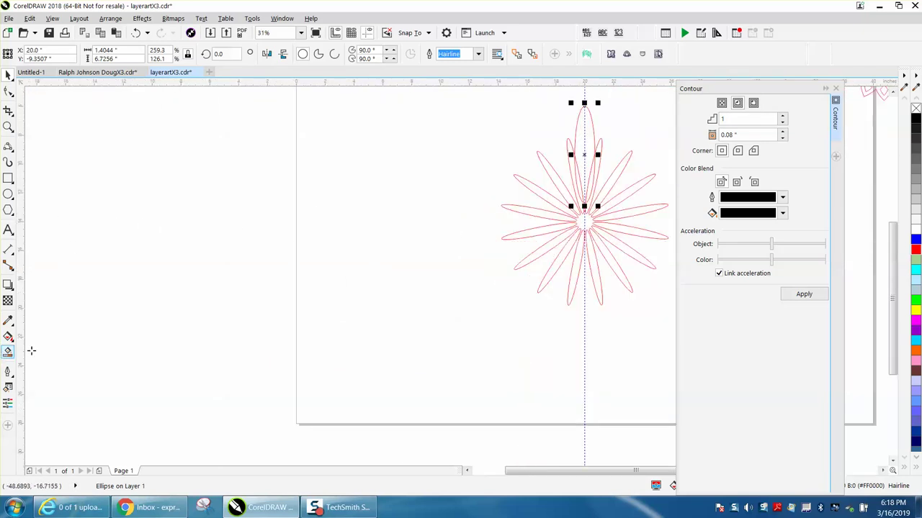
click(589, 146)
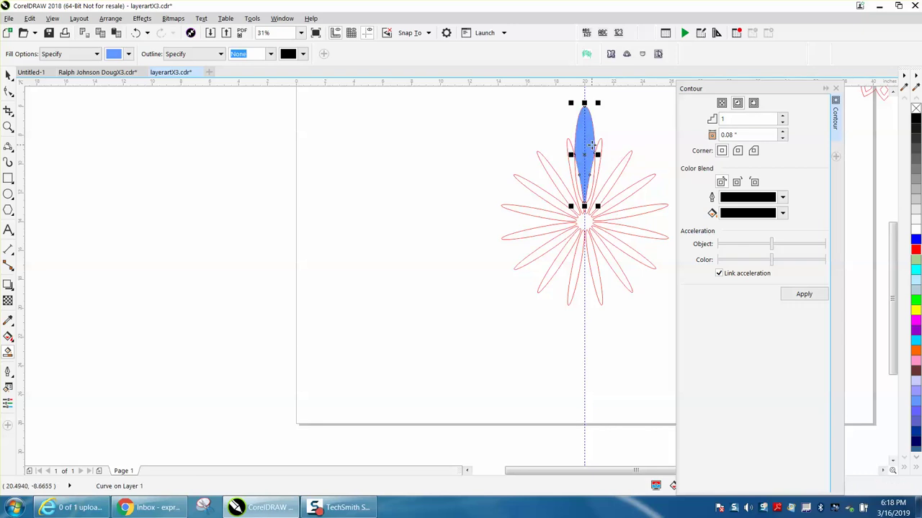
drag(589, 146, 345, 145)
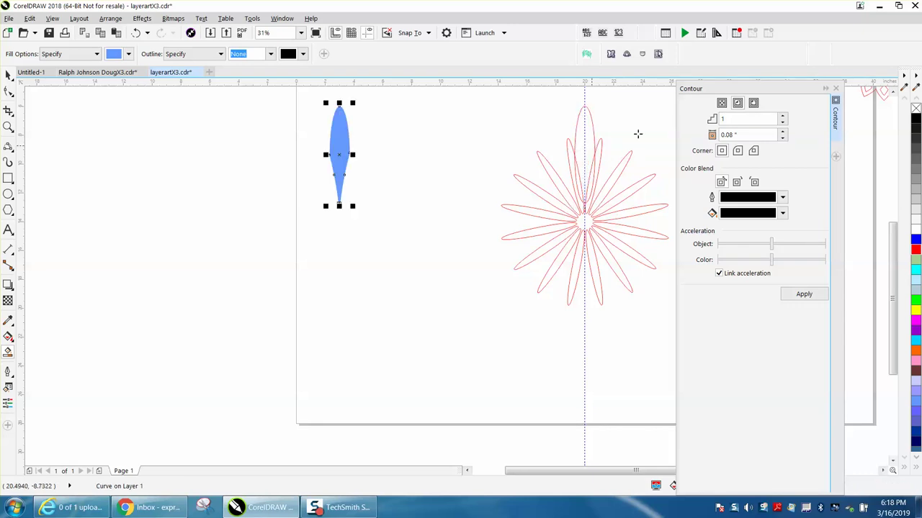
click(915, 108)
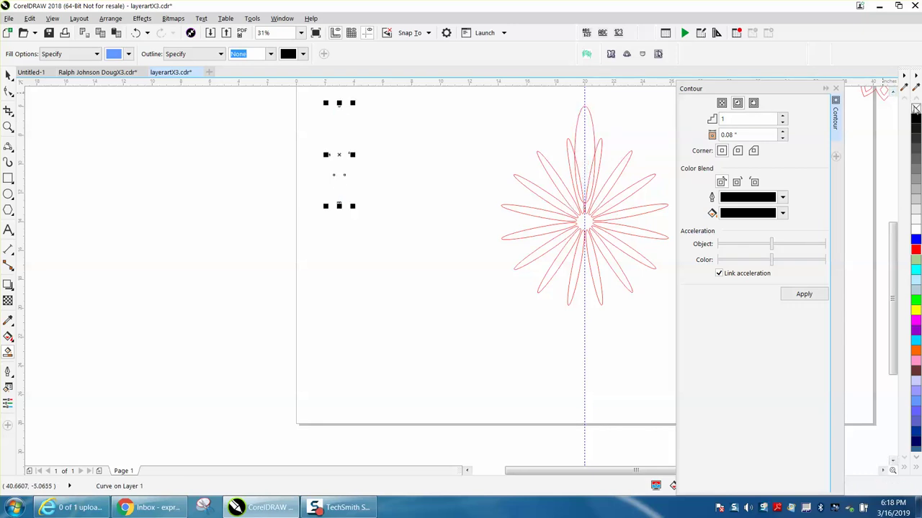
right_click(915, 251)
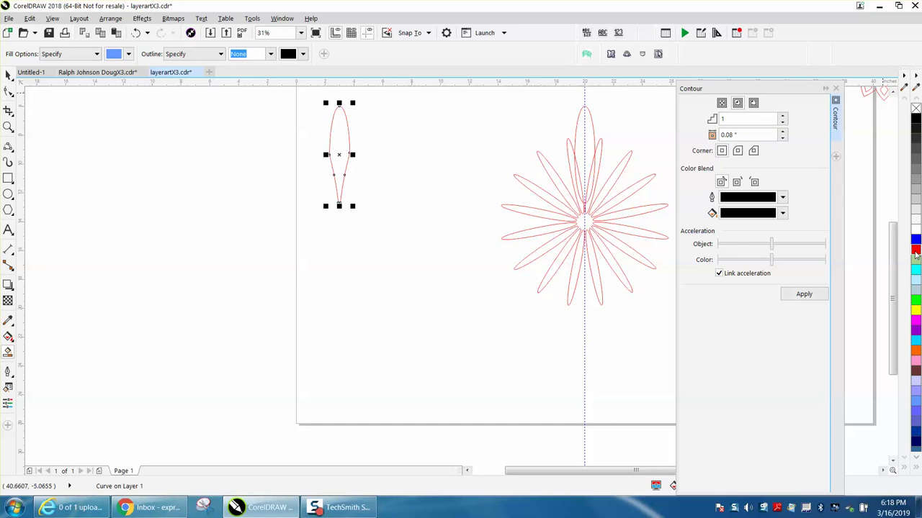
click(799, 295)
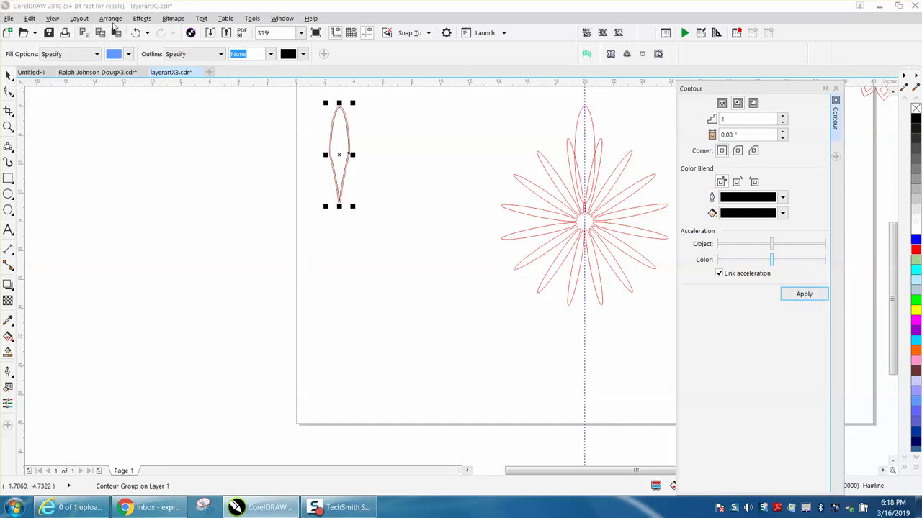
click(111, 19)
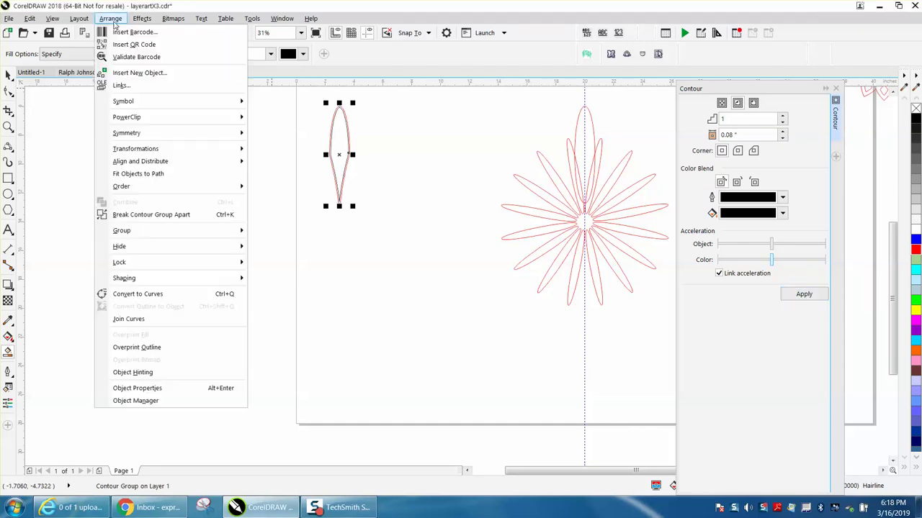
click(153, 216)
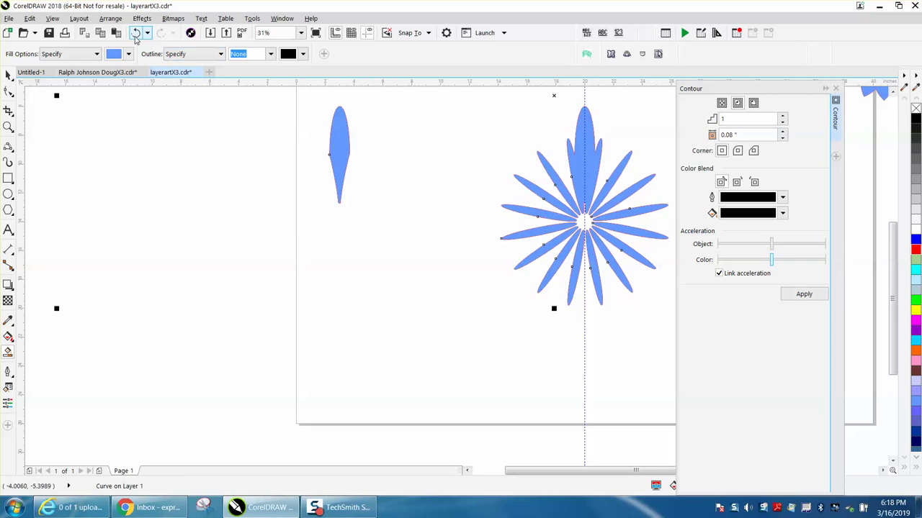
Step: Undo the blue fill, move the spare petal far left, and delete the red duplicate petal
click(136, 35)
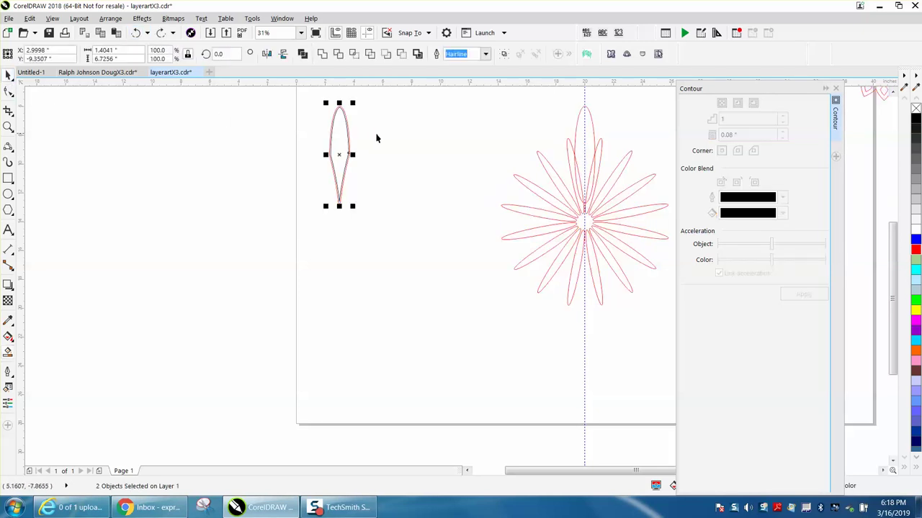
click(376, 138)
click(342, 143)
key(ctrl+shift+z)
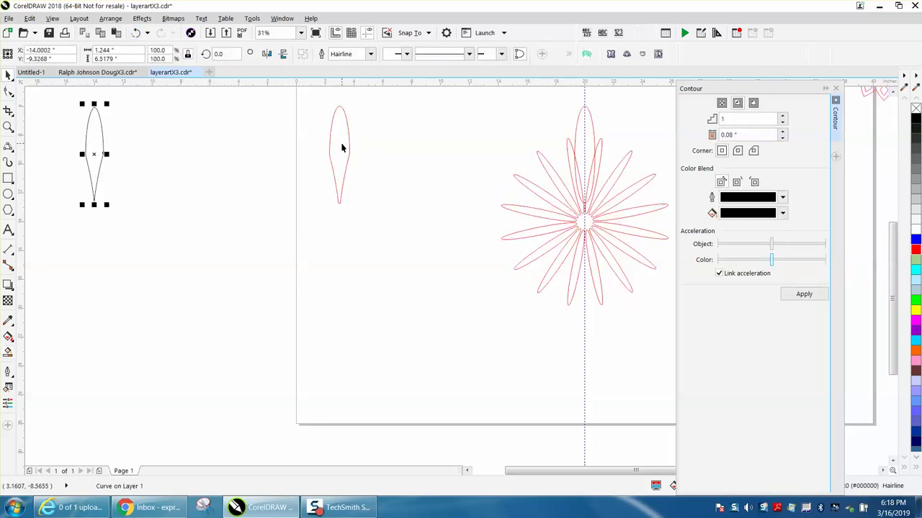
click(348, 144)
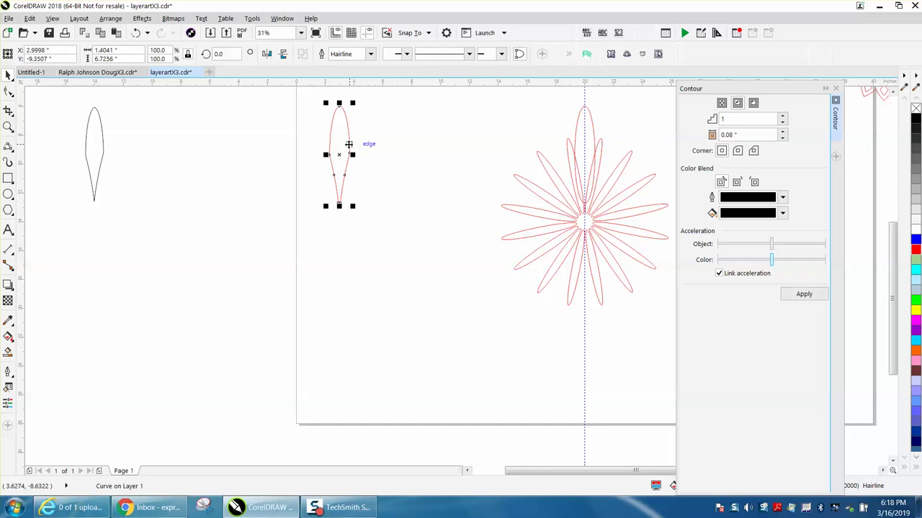
key(Delete)
scroll(334, 136, down, 2)
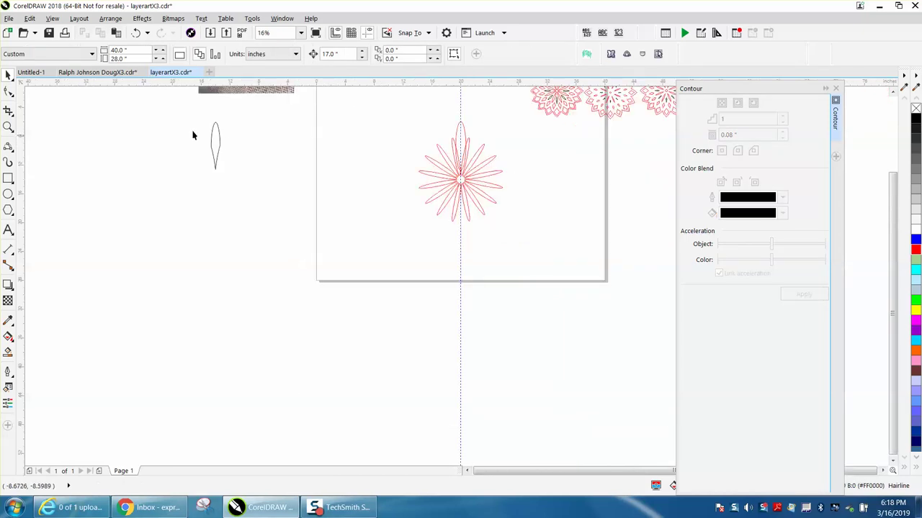
Step: Zoom in and set the tall top ellipse's rotation centre on the flower centre
click(7, 127)
drag(406, 119, 592, 253)
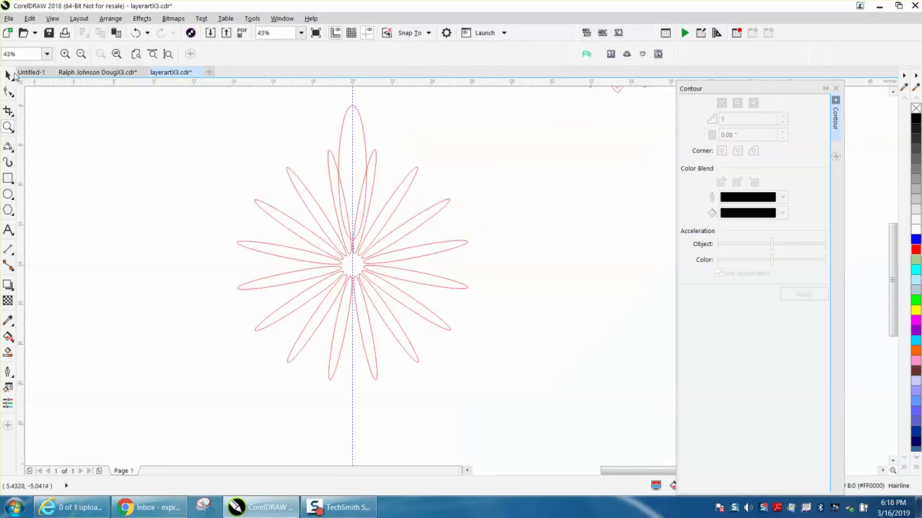
click(8, 75)
click(363, 124)
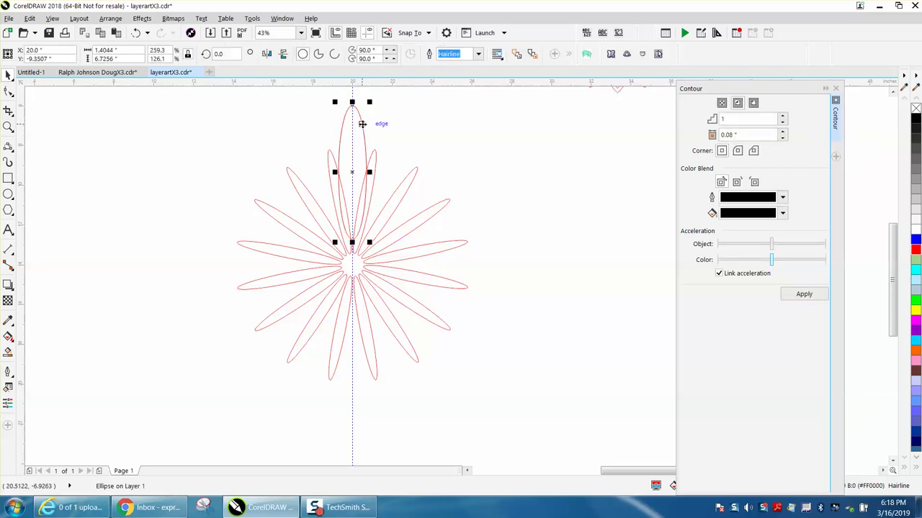
click(351, 174)
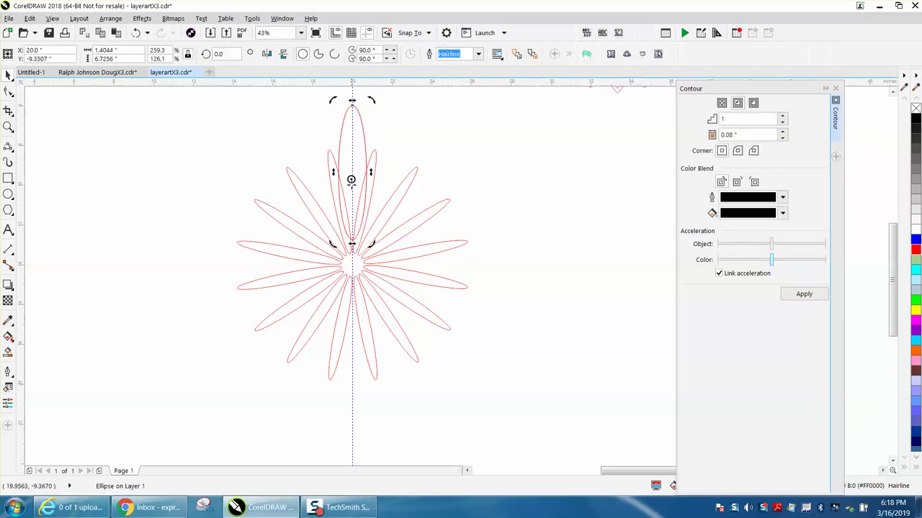
drag(351, 180, 351, 265)
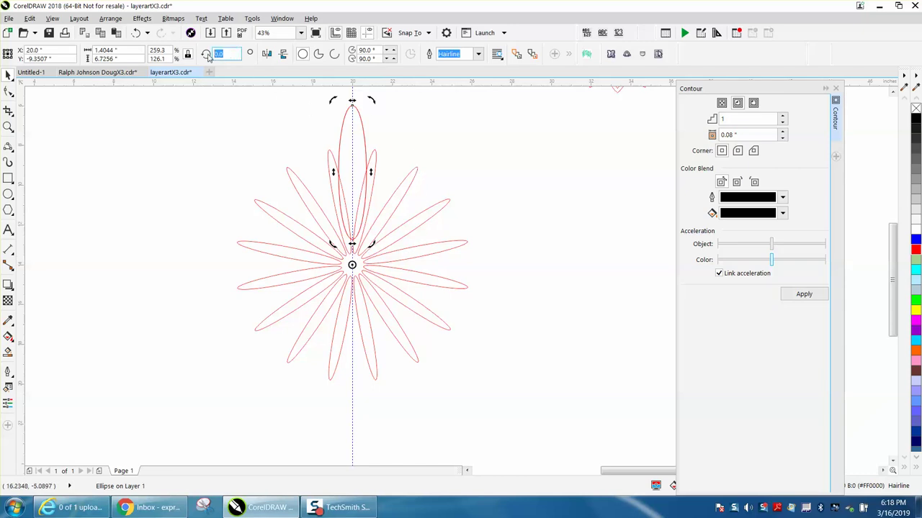
Step: Rotate the ellipse 22.5° and repeat rotated copies to complete the ring of longer petals
text(22.5)
key(Return)
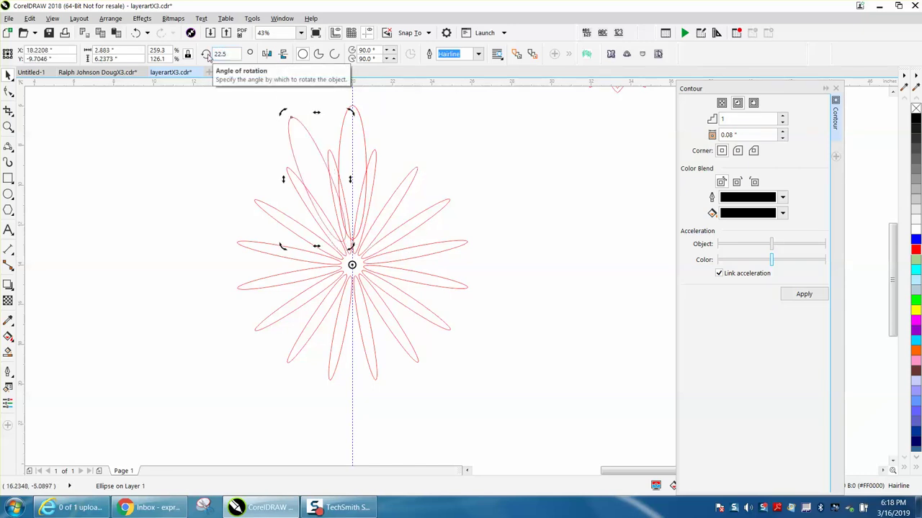
key(ctrl+r)
key(ctrl+r)
key(ctrl+r)
key(ctrl+r)
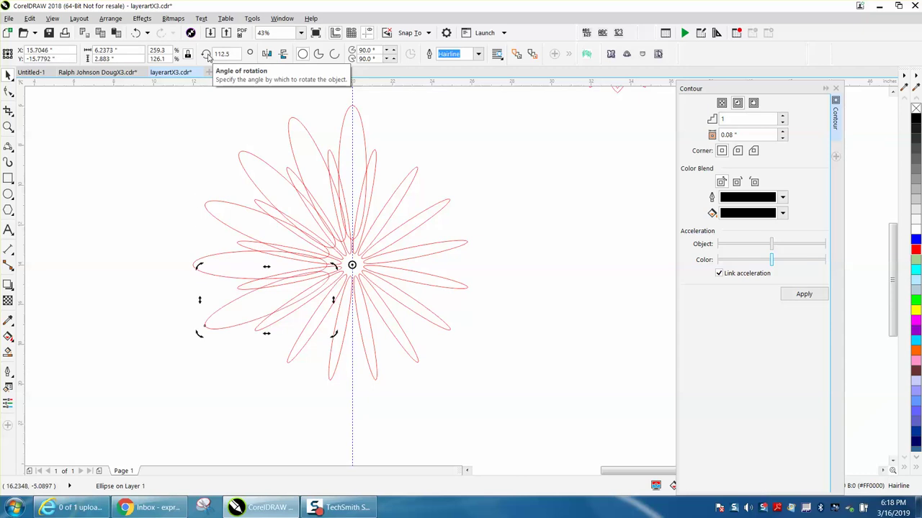
key(ctrl+r)
key(ctrl+r)
key(ctrl+r)
key(ctrl+r)
key(ctrl+r)
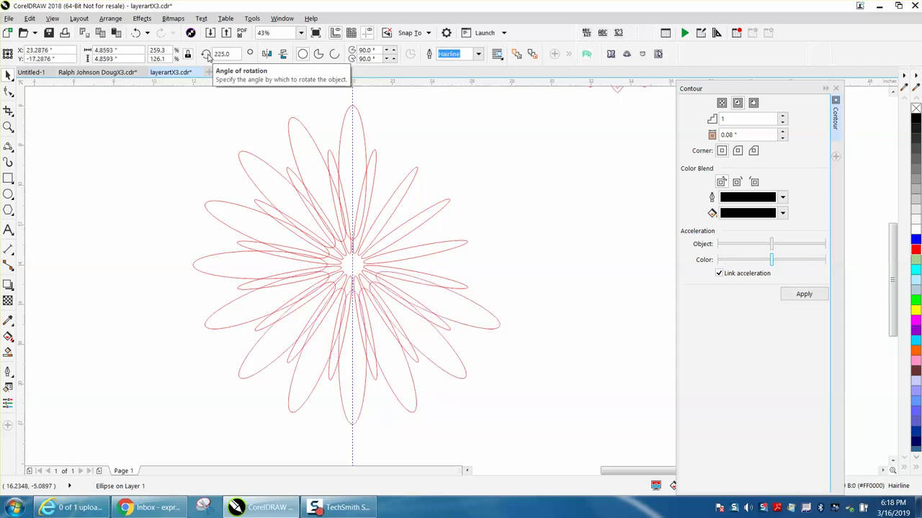
key(ctrl+r)
key(ctrl+r)
key(ctrl+r)
key(ctrl+r)
key(ctrl+r)
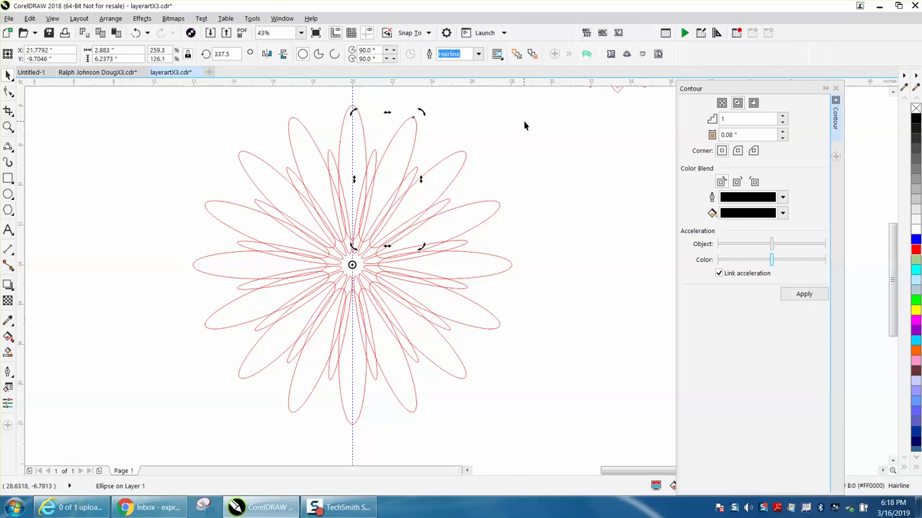
key(Escape)
scroll(524, 121, down, 3)
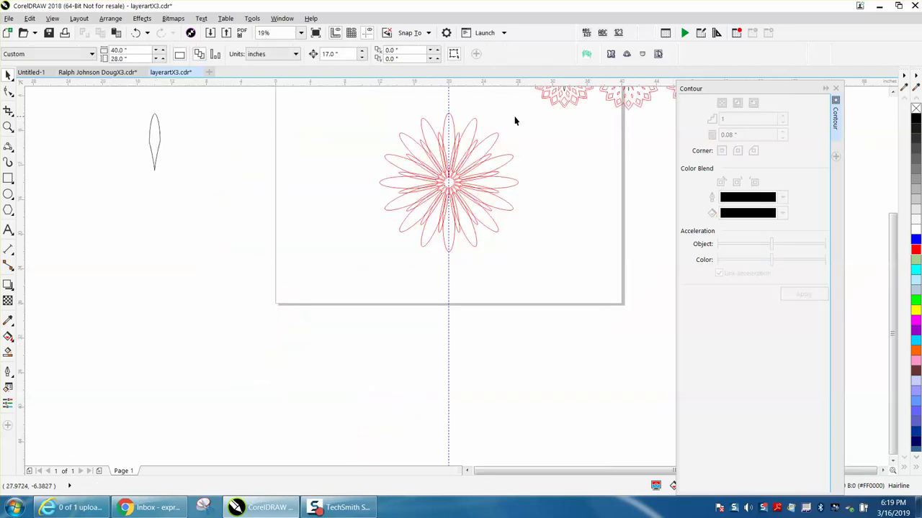
Step: Copy the 16-petal ring to X -14 left of the page, then zoom back onto the flower
click(458, 138)
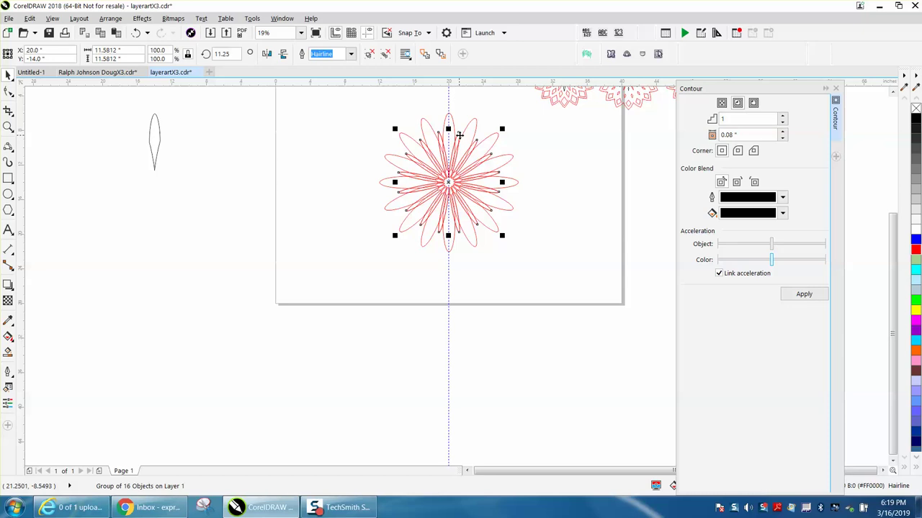
key(Left)
key(Left)
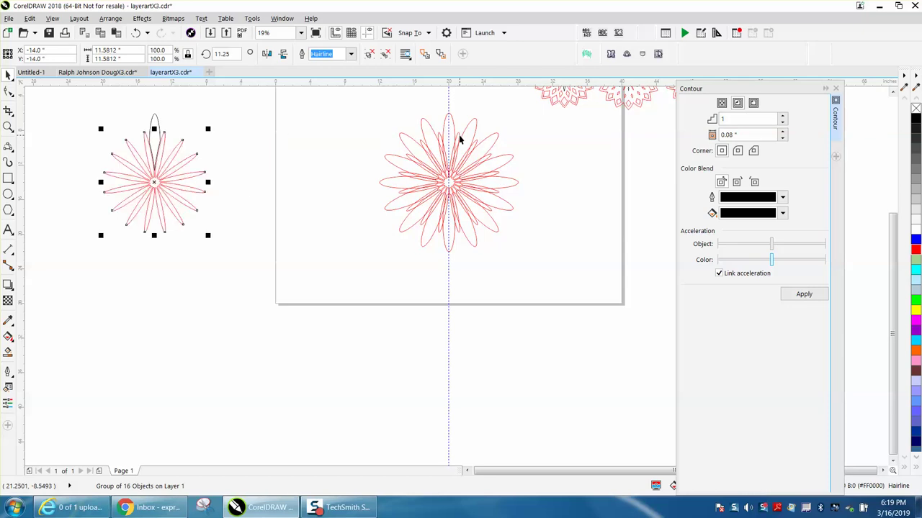
click(11, 127)
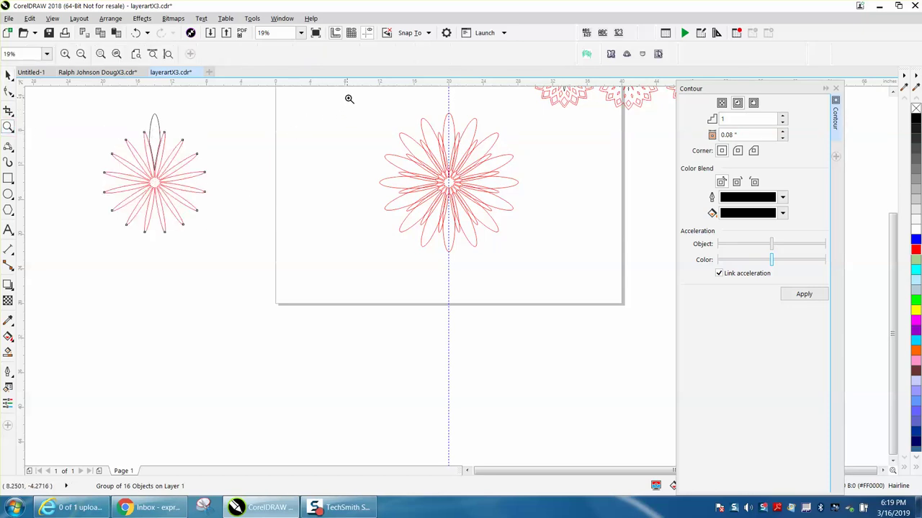
drag(349, 99, 576, 291)
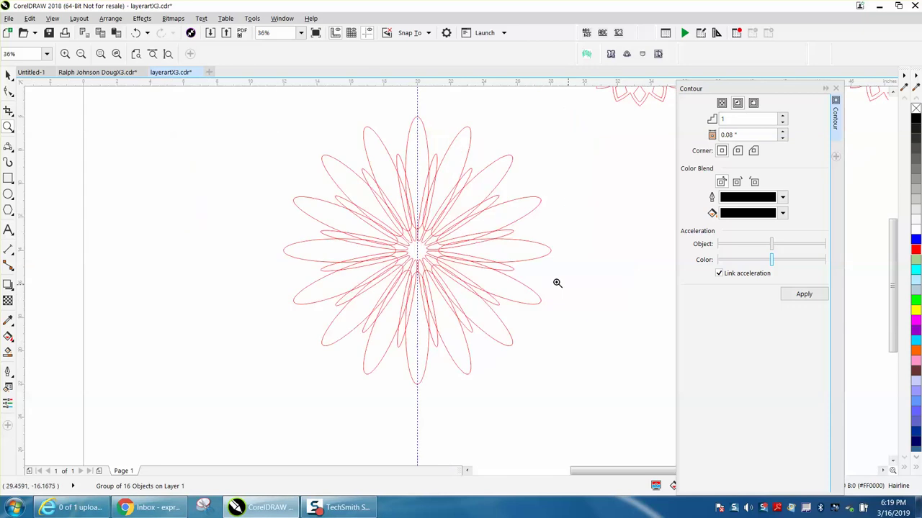
Step: Group all flower pieces and rotate the group 11.25°
click(8, 74)
drag(364, 235, 612, 404)
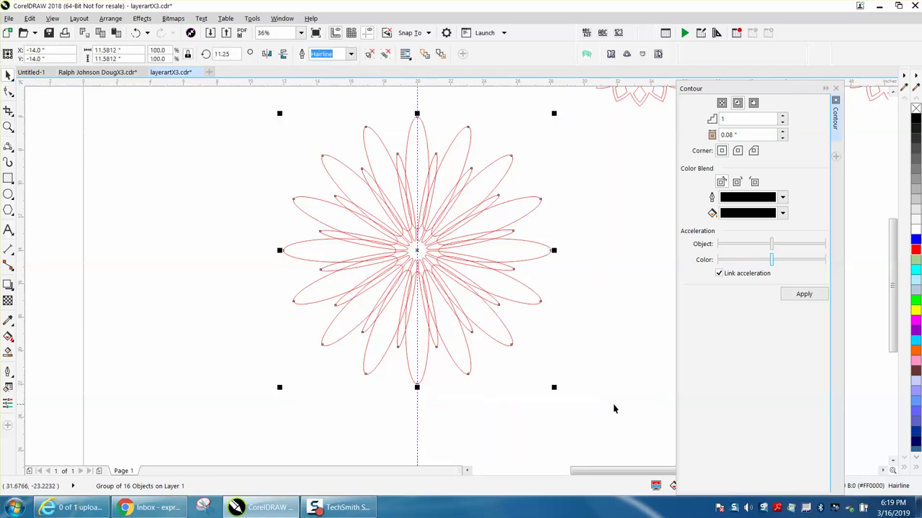
key(ctrl+g)
click(234, 55)
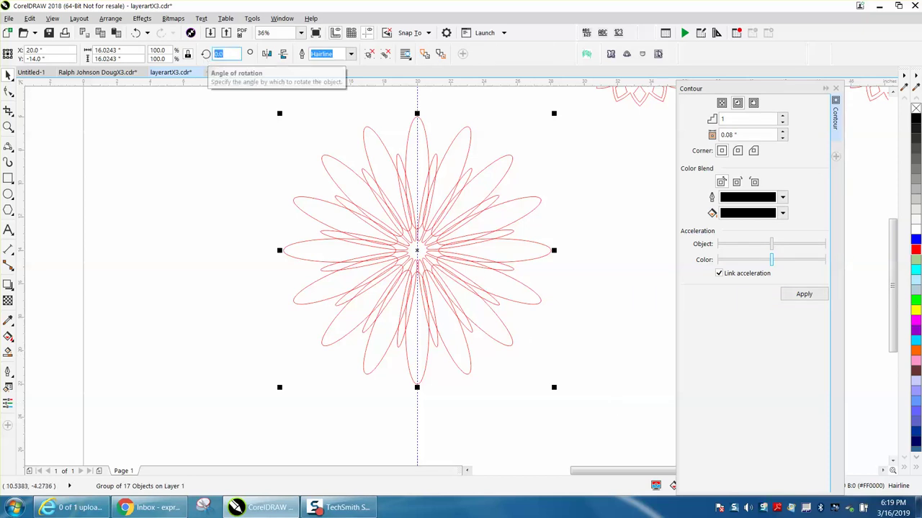
text(11.25)
key(Return)
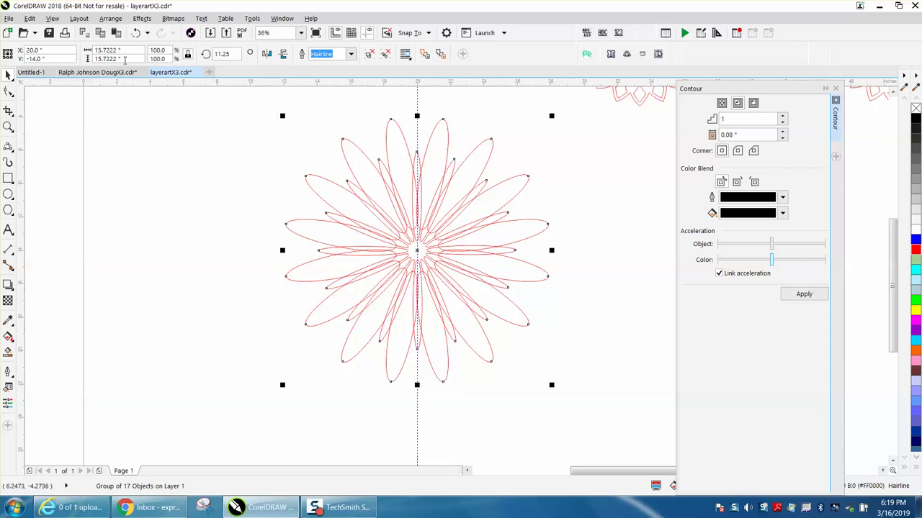
Step: Ungroup the flower pieces, deselect, and select one of the large petal ellipses
click(111, 18)
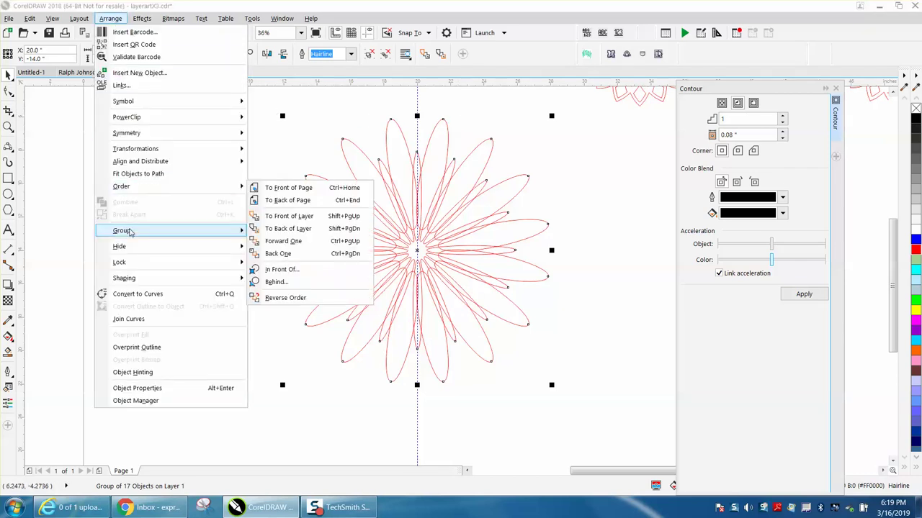
mouse_move(232, 235)
click(270, 247)
click(210, 210)
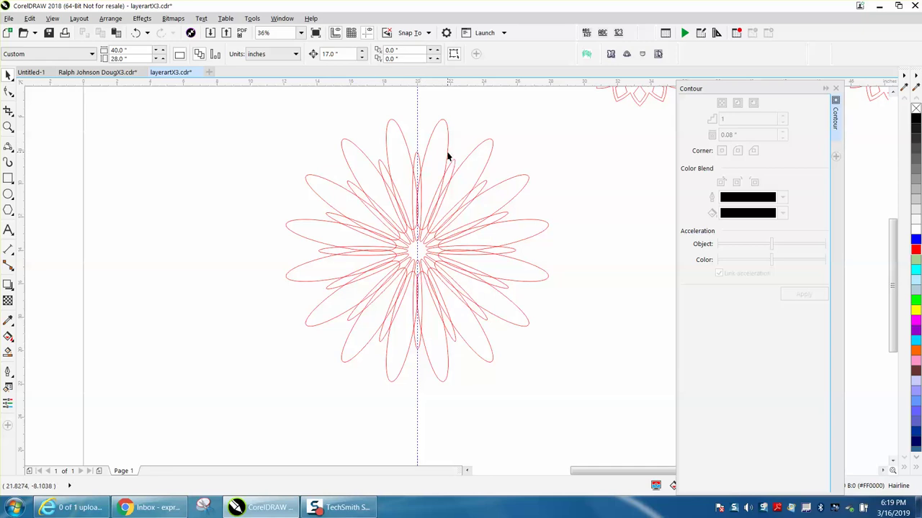
click(447, 152)
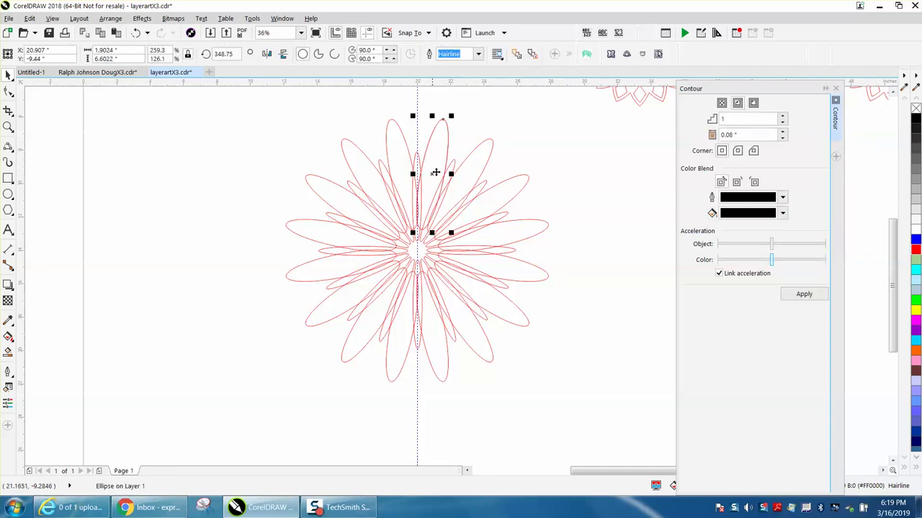
Step: Copy a petal ellipse, set its rotation to 0°, centre it, and move it up to the flower's top
drag(436, 173, 192, 195)
click(224, 54)
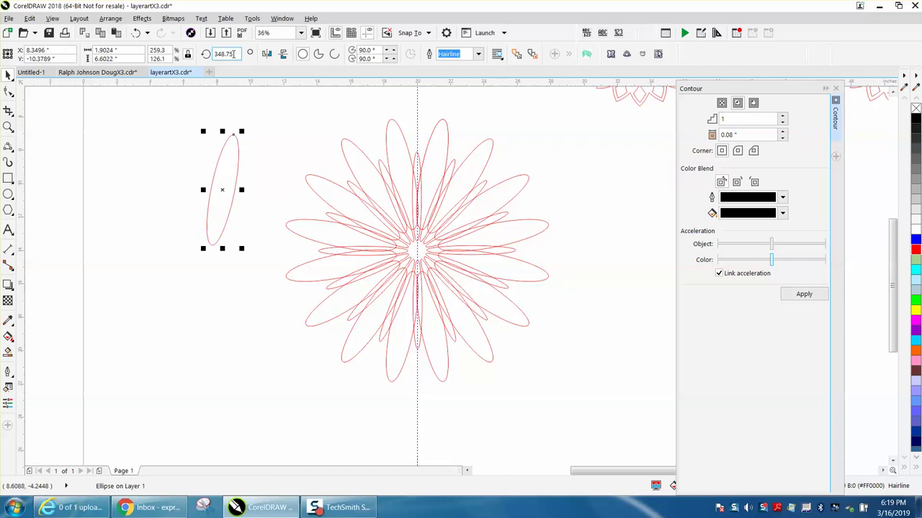
text(0)
key(Return)
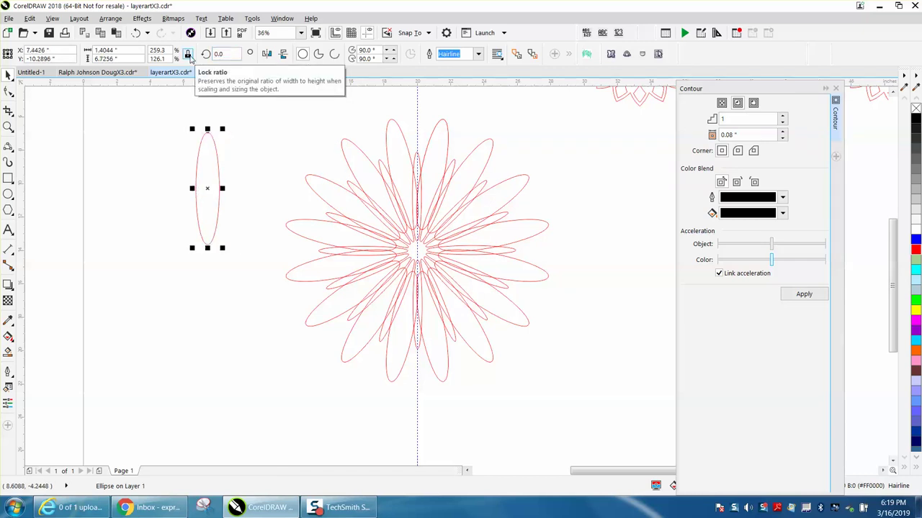
key(p)
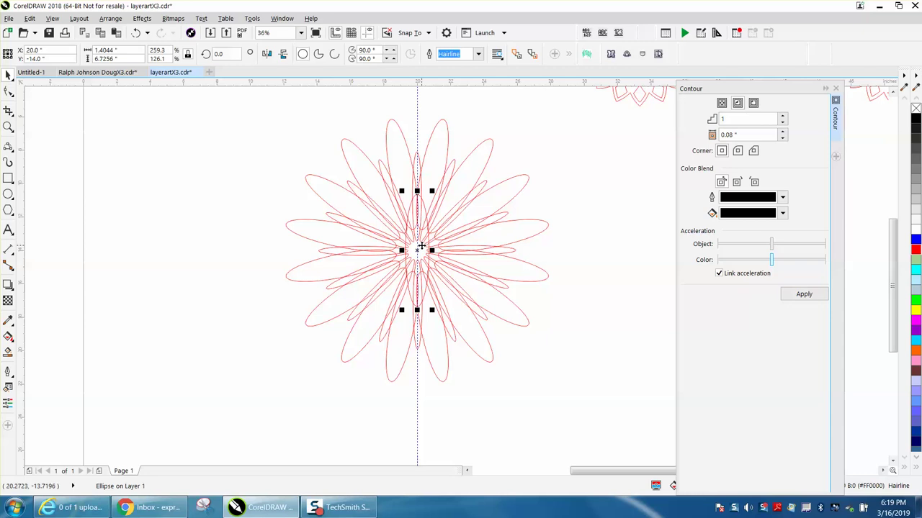
drag(421, 246, 422, 155)
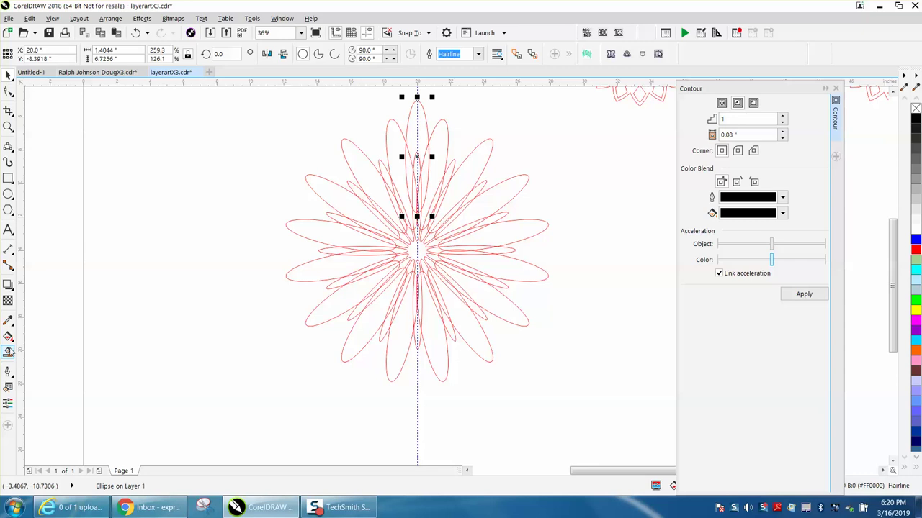
Step: Smart Fill the enclosed tip area of the upright top petal with blue
click(8, 352)
click(421, 135)
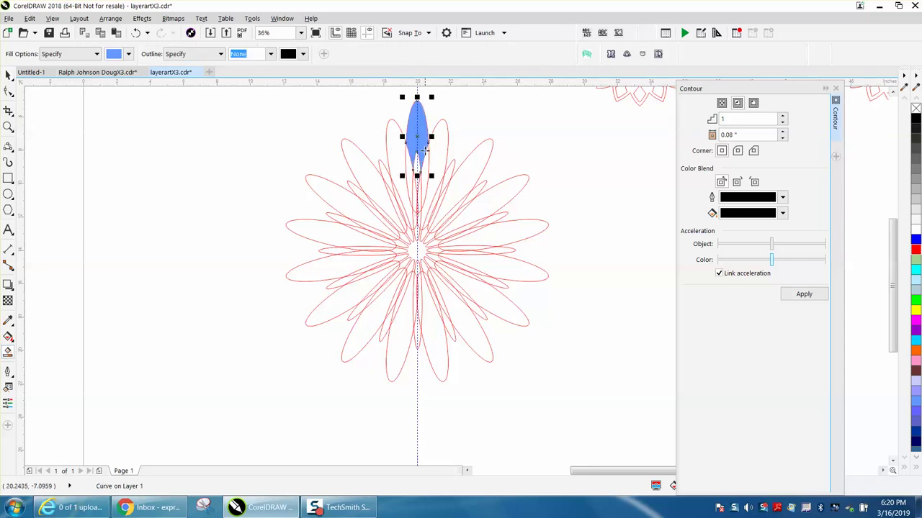
click(7, 128)
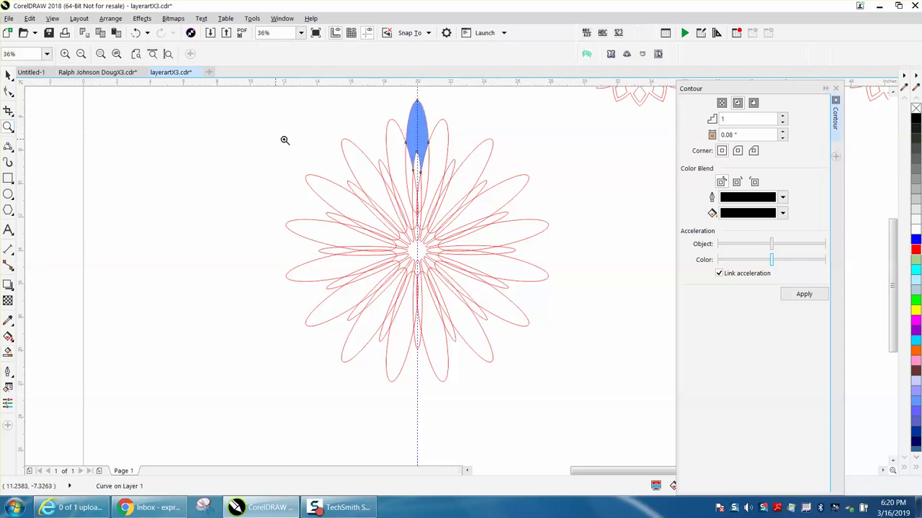
Step: Undo the blue fill and draw a 3-point arc between the petal edges above the centre petal tip
click(135, 32)
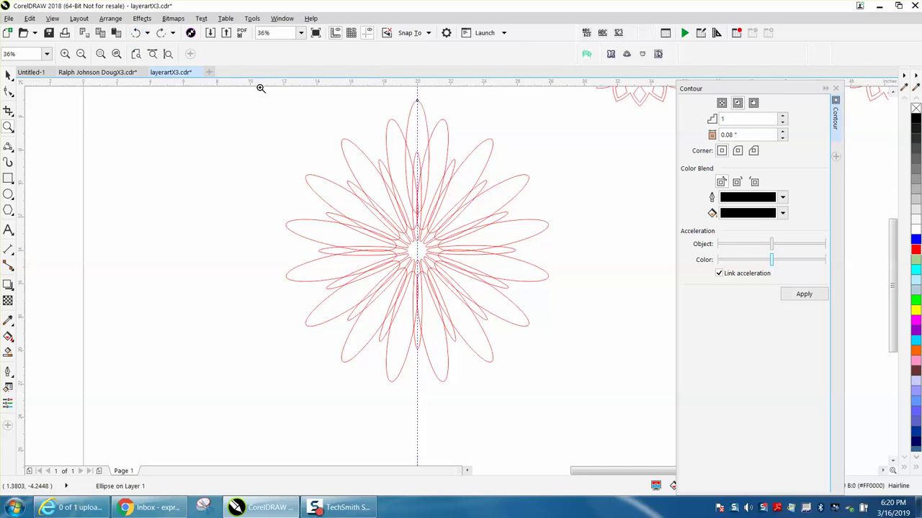
drag(364, 114, 474, 193)
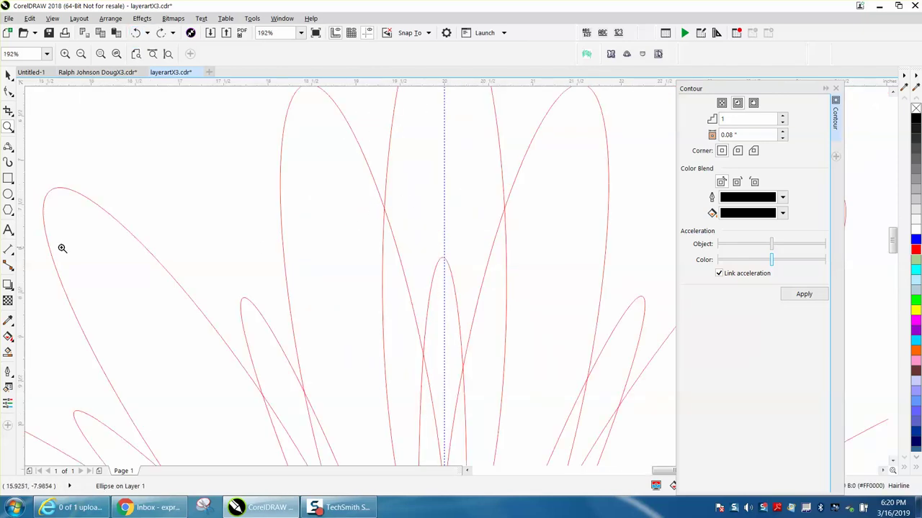
click(13, 150)
click(112, 221)
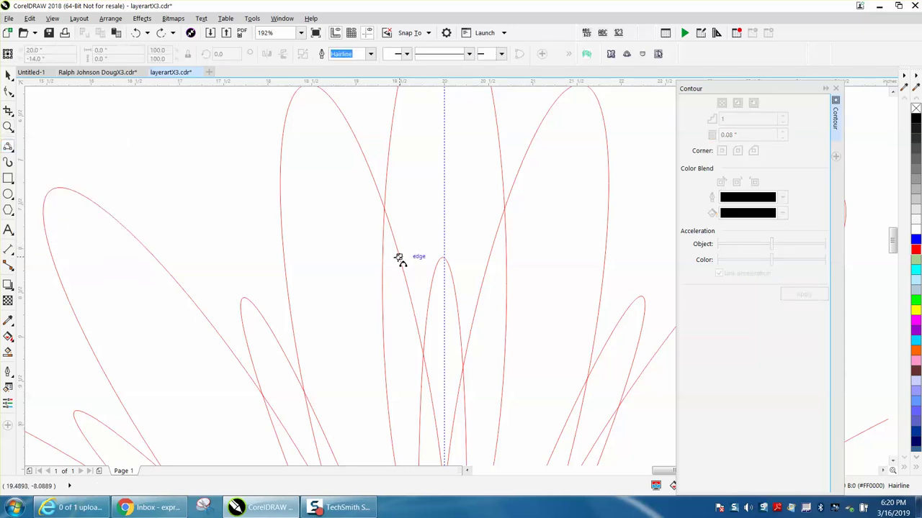
click(399, 257)
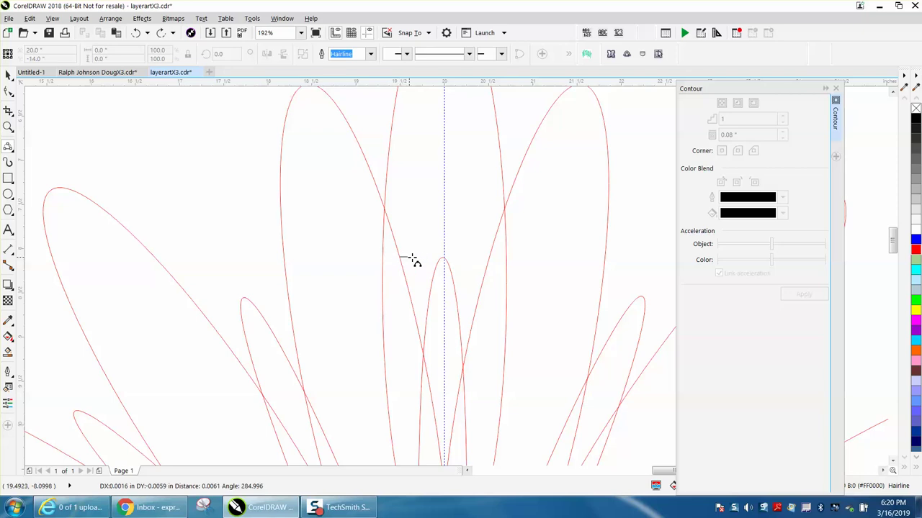
click(488, 257)
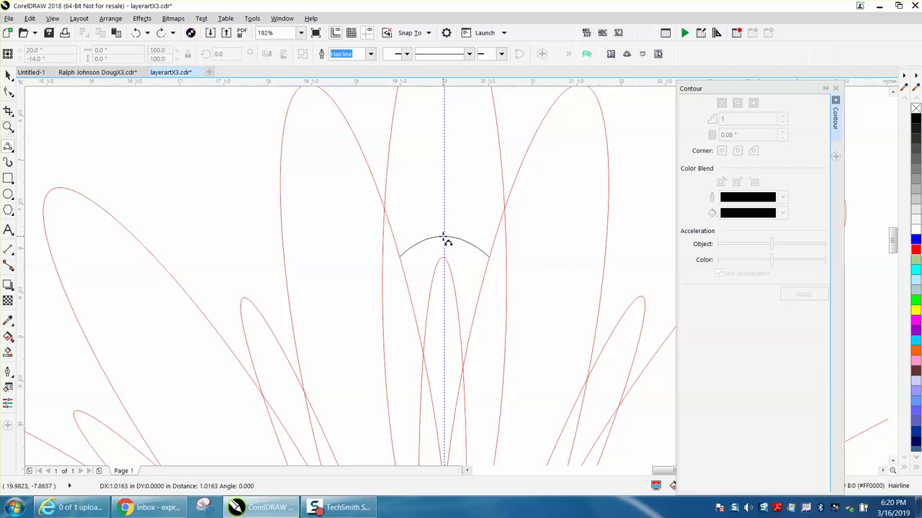
click(444, 238)
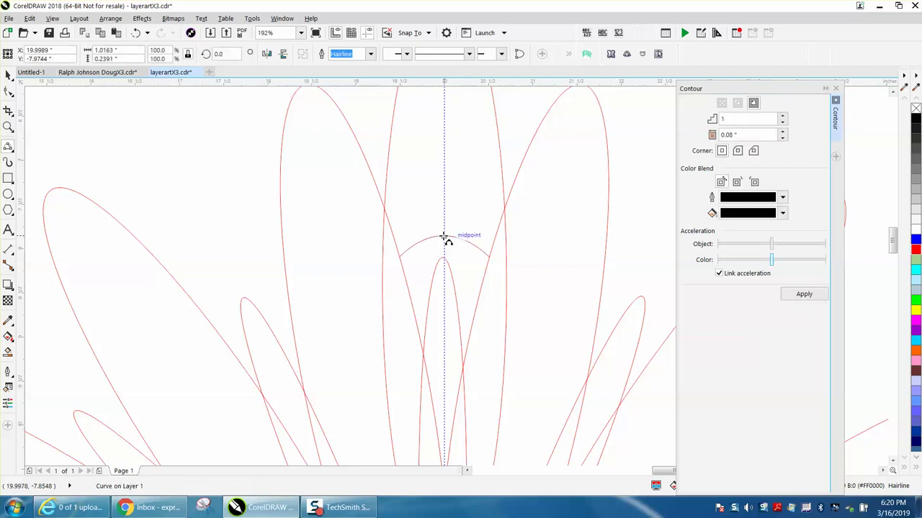
scroll(432, 238, down, 3)
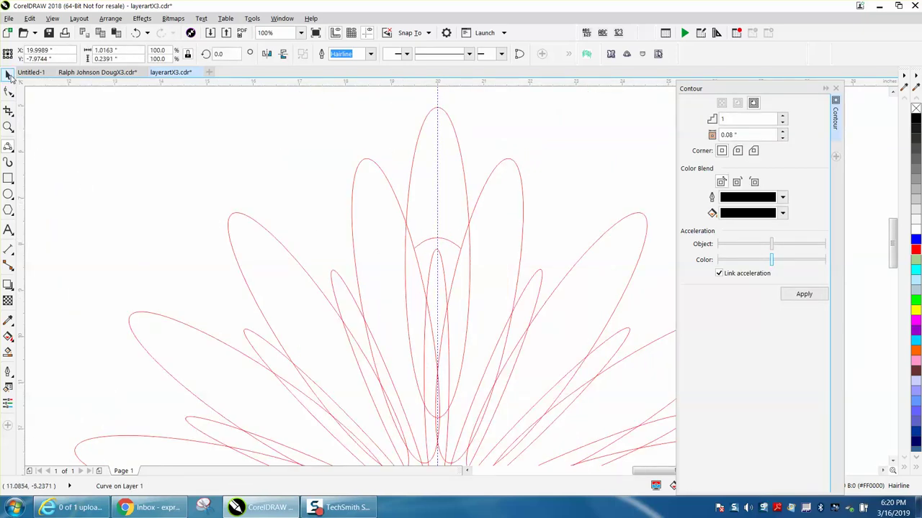
Step: Try Smart Fill around the arc, then undo it after it captures the wrong area
click(8, 76)
click(8, 352)
click(451, 209)
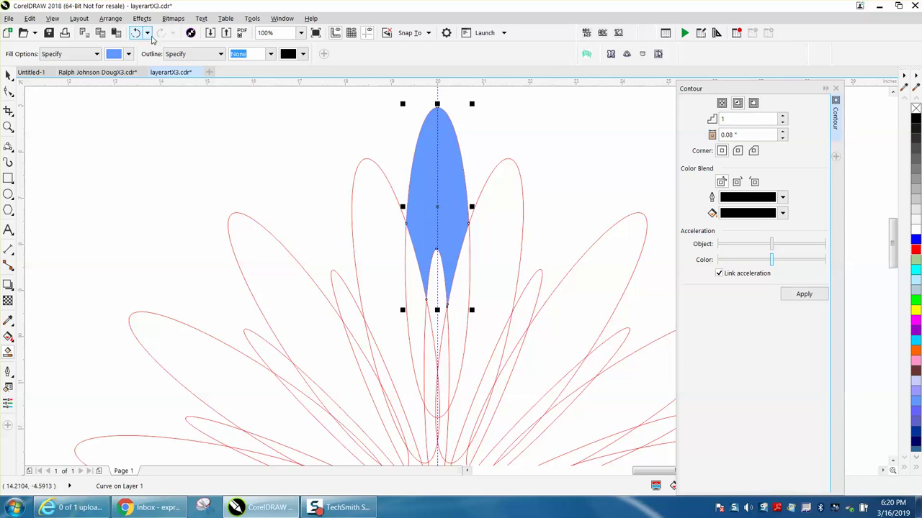
click(136, 32)
Step: Zoom in and snap the arc's right end node onto the petal outline, then check its left end
click(8, 126)
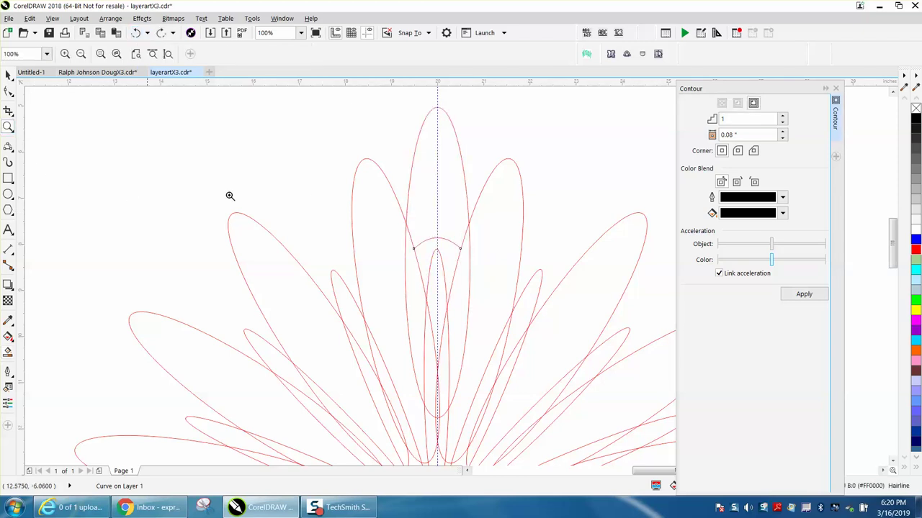
drag(515, 278, 516, 278)
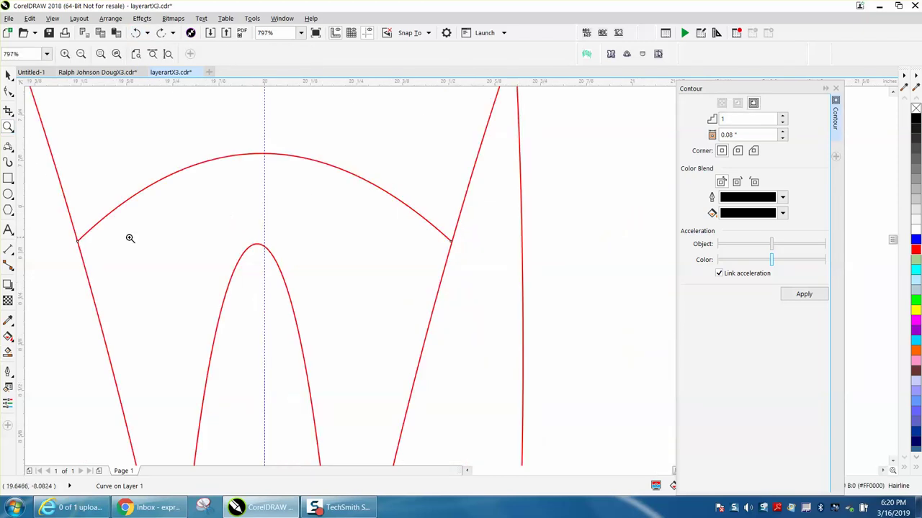
drag(427, 228, 489, 272)
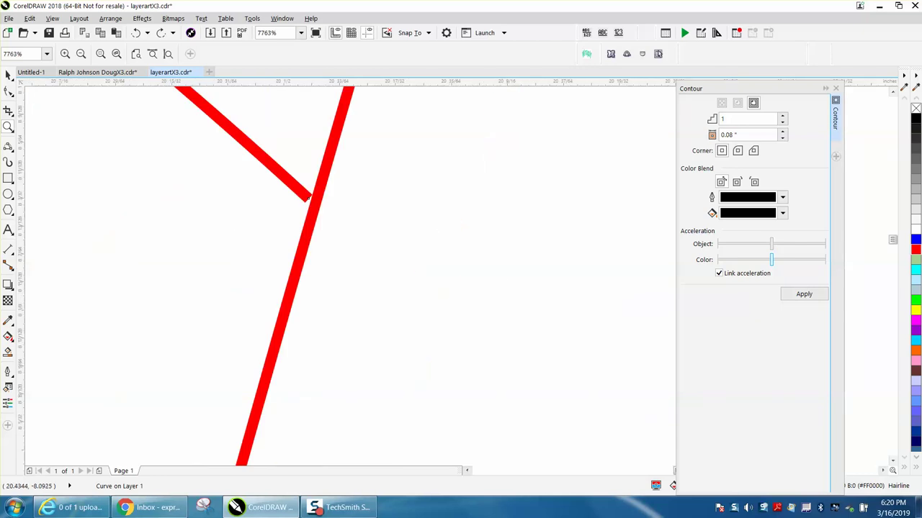
click(8, 91)
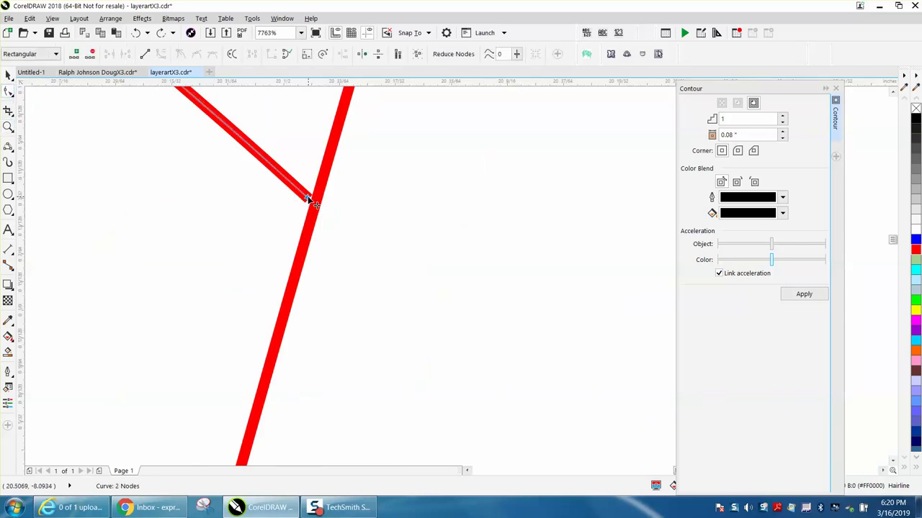
drag(308, 198, 314, 205)
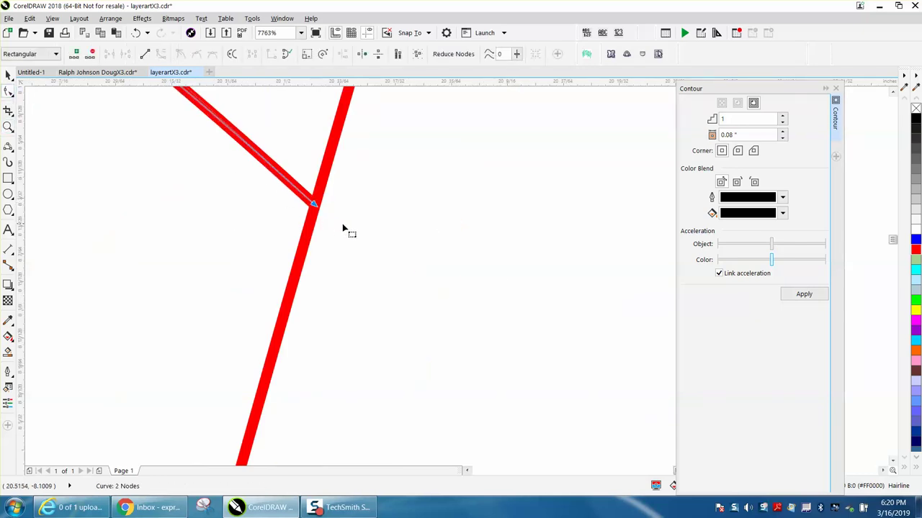
scroll(342, 229, down, 7)
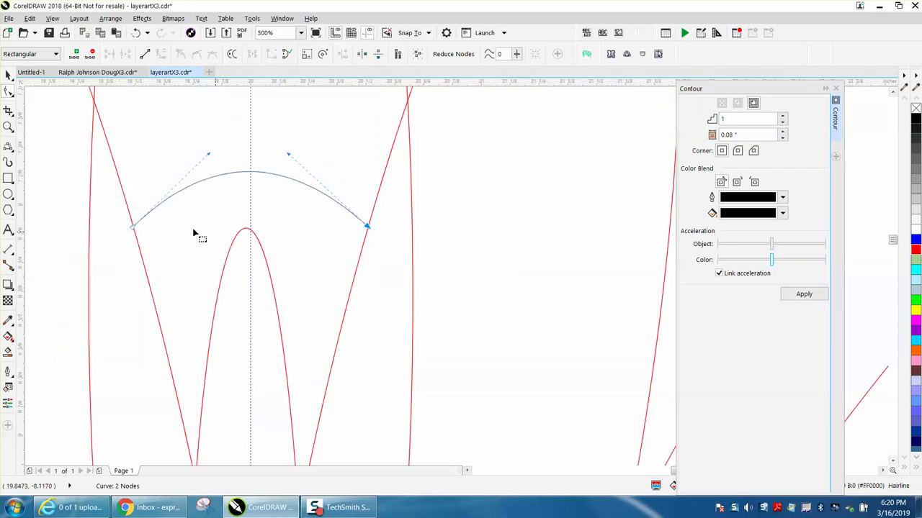
click(8, 126)
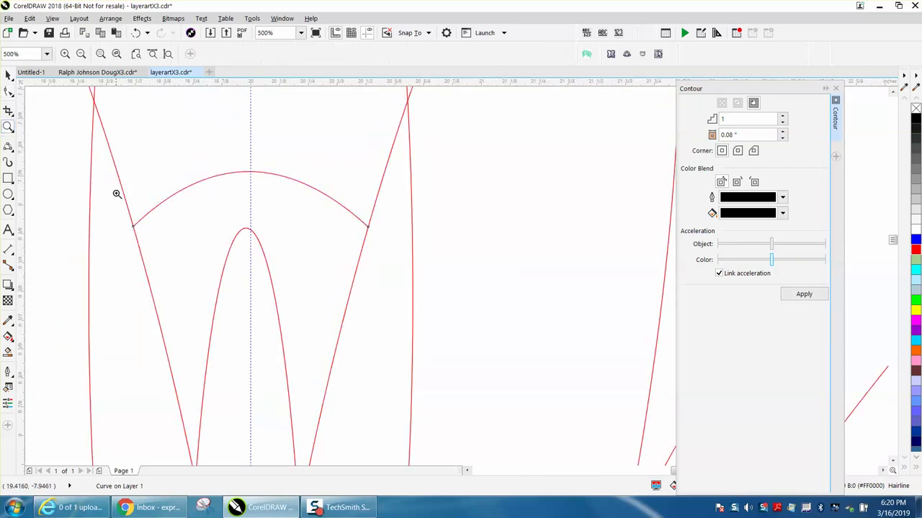
drag(118, 214, 183, 253)
scroll(195, 247, down, 5)
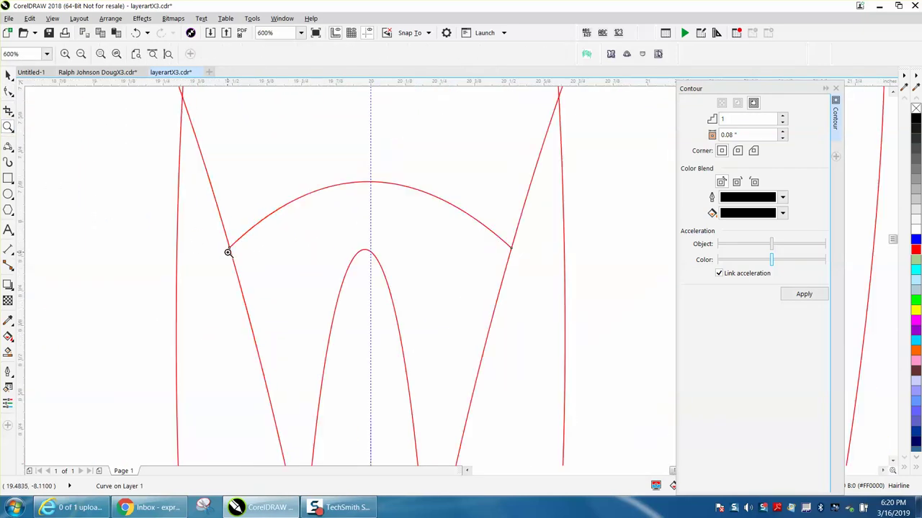
scroll(228, 252, down, 4)
Step: Smart Fill the petal tip above the arc, move it right, with no fill and a red outline
click(8, 352)
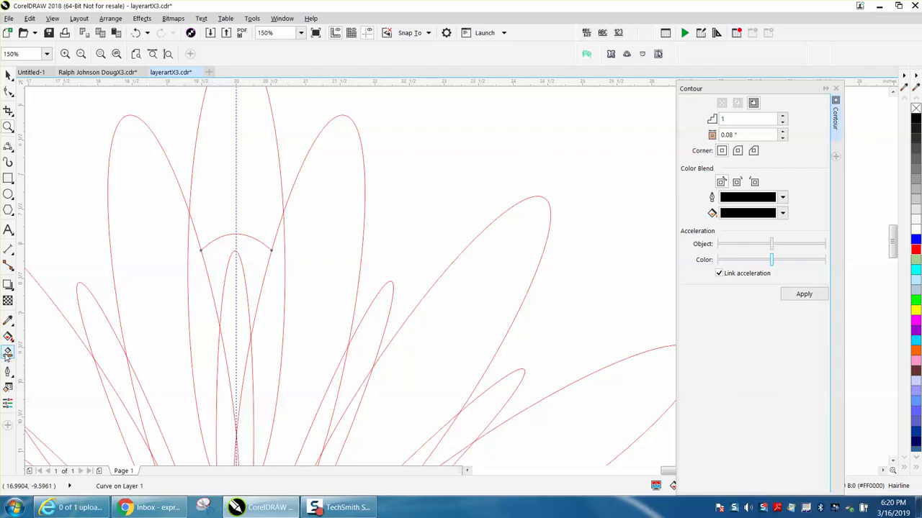
click(247, 213)
scroll(349, 252, down, 4)
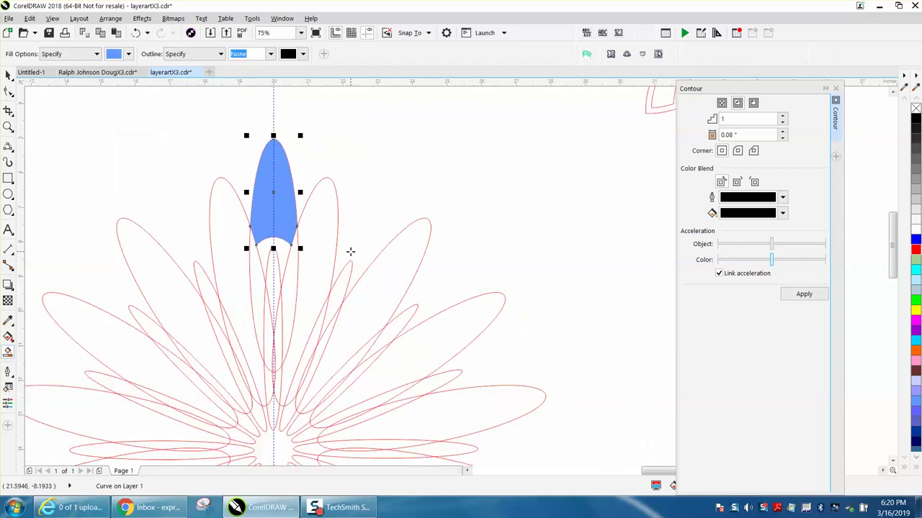
key(c)
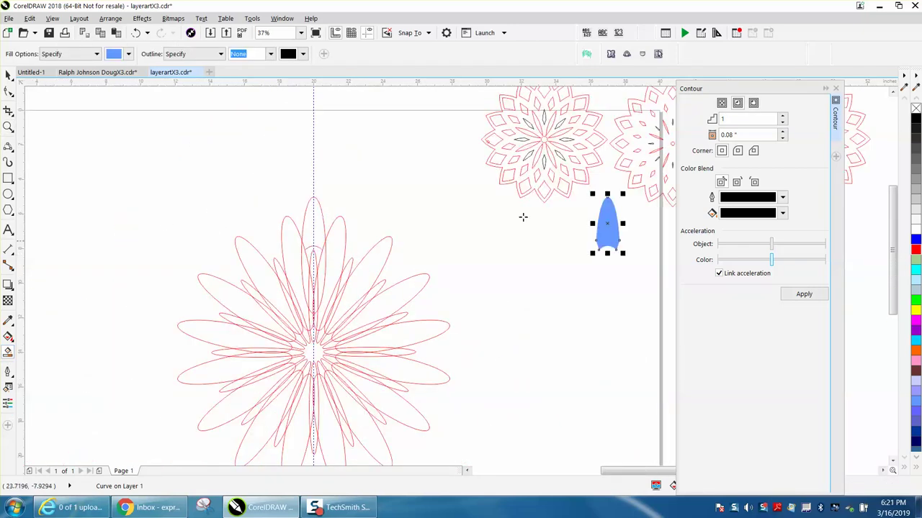
click(915, 108)
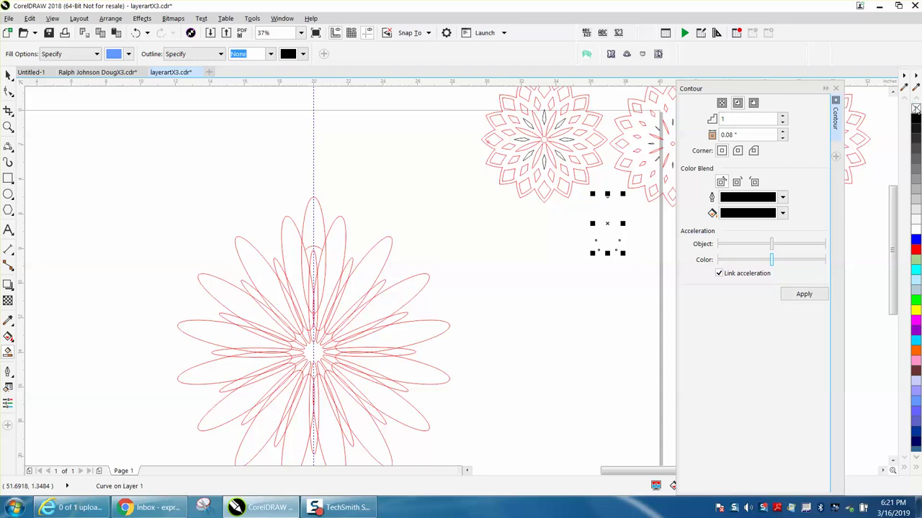
right_click(915, 250)
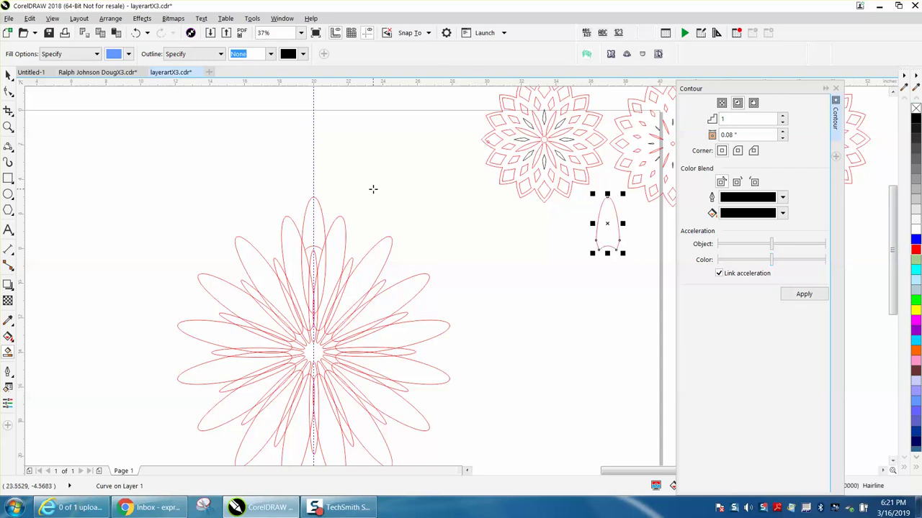
click(7, 77)
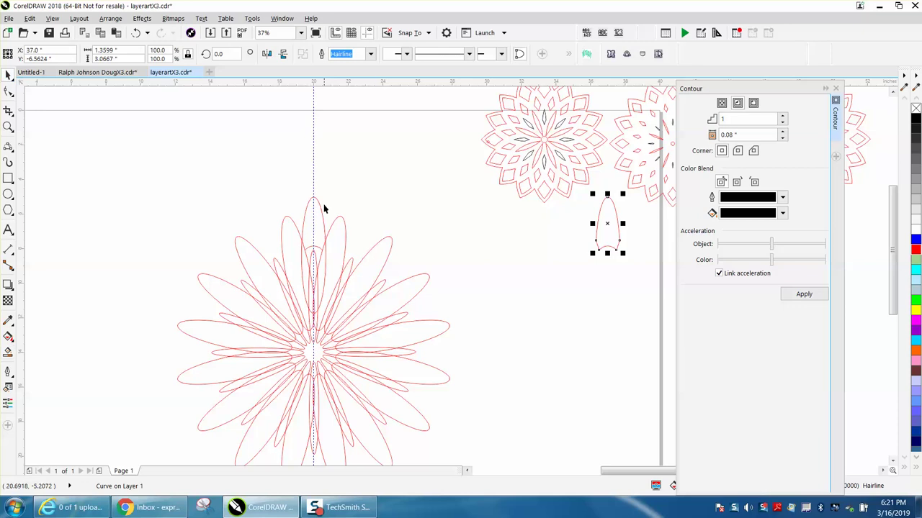
Step: Copy the top ellipse round the flower centre every 22.5° up to 337.5°, making 34 objects
click(320, 211)
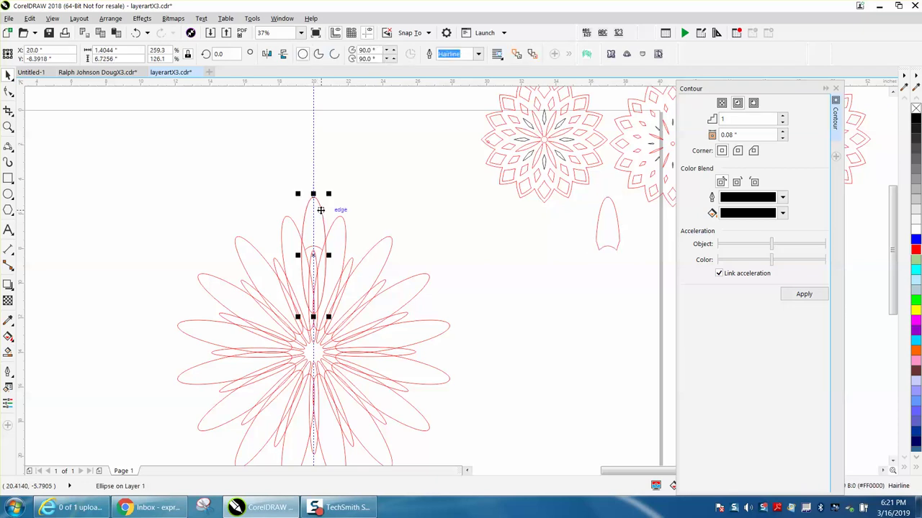
click(313, 256)
drag(312, 255, 313, 349)
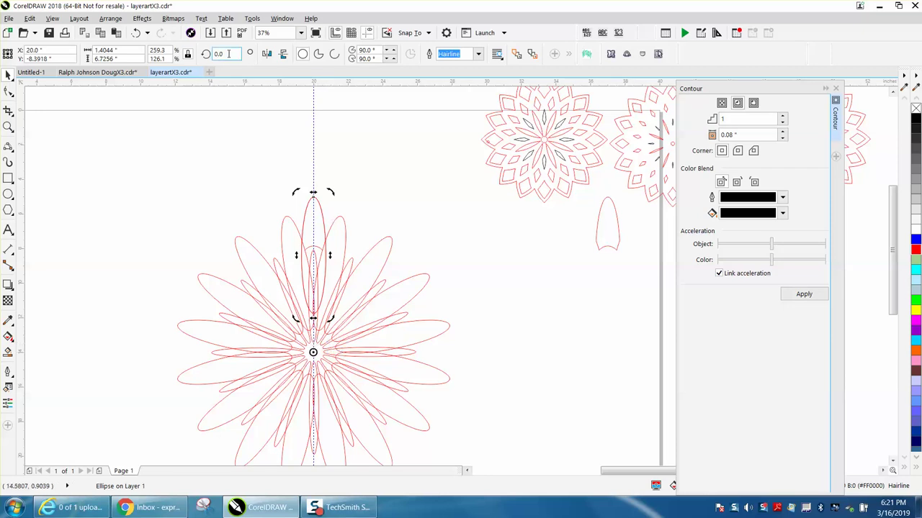
text(22.5)
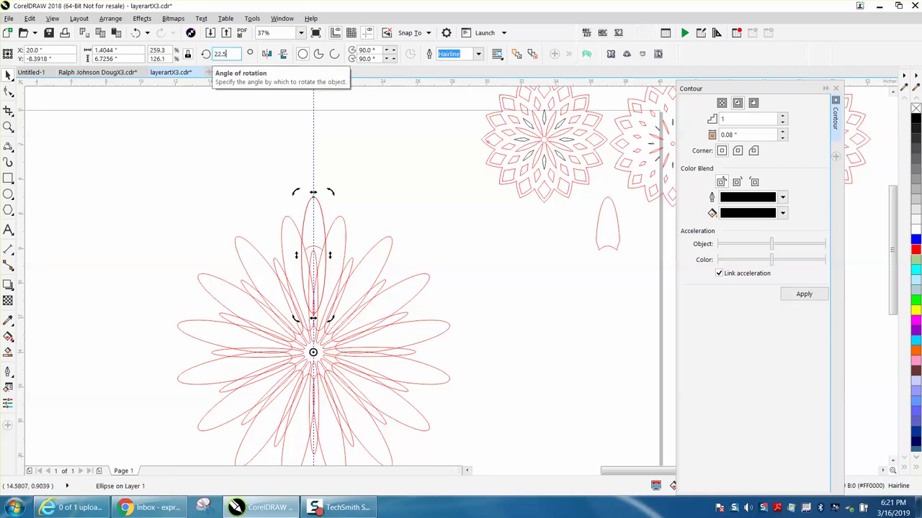
key(Return)
key(ctrl+r)
key(ctrl+r)
key(ctrl+r)
key(ctrl+r)
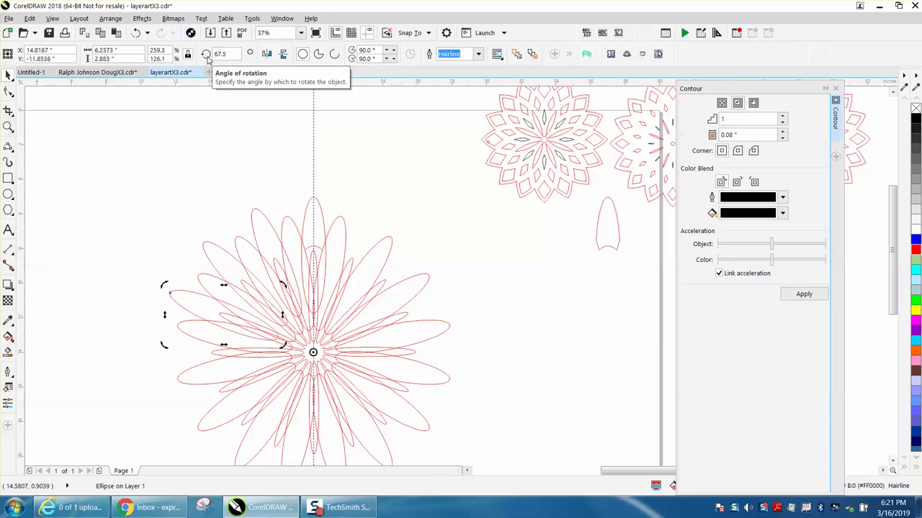
key(ctrl+r)
key(ctrl+r)
key(ctrl+r)
key(ctrl+r)
key(ctrl+r)
key(ctrl+r)
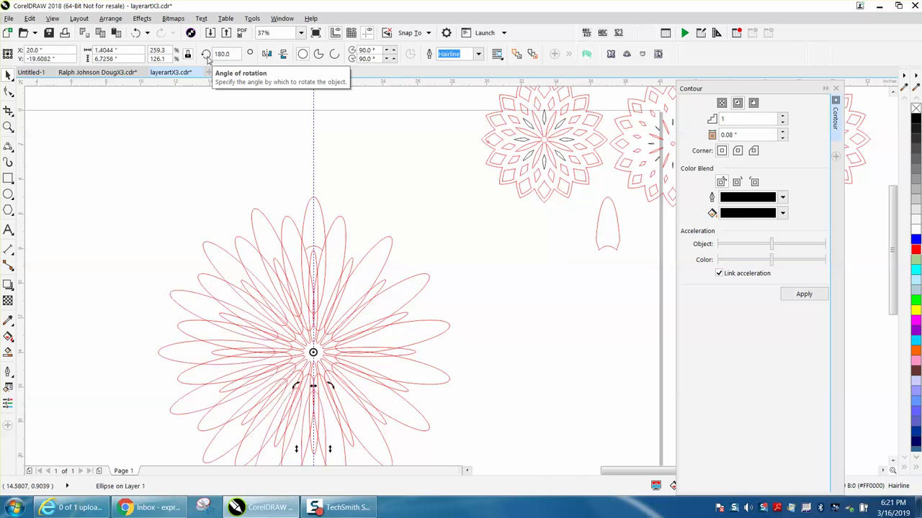
key(ctrl+r)
key(ctrl+r)
key(ctrl+r)
key(ctrl+r)
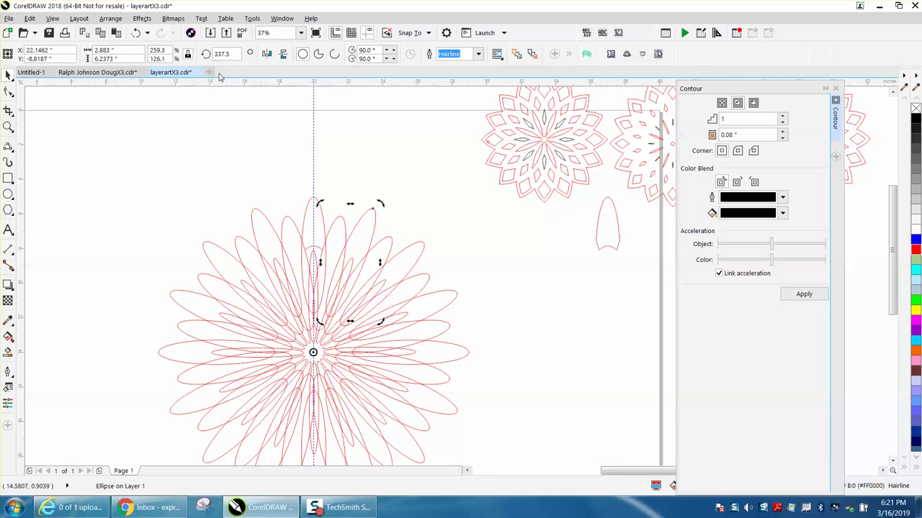
scroll(286, 142, down, 2)
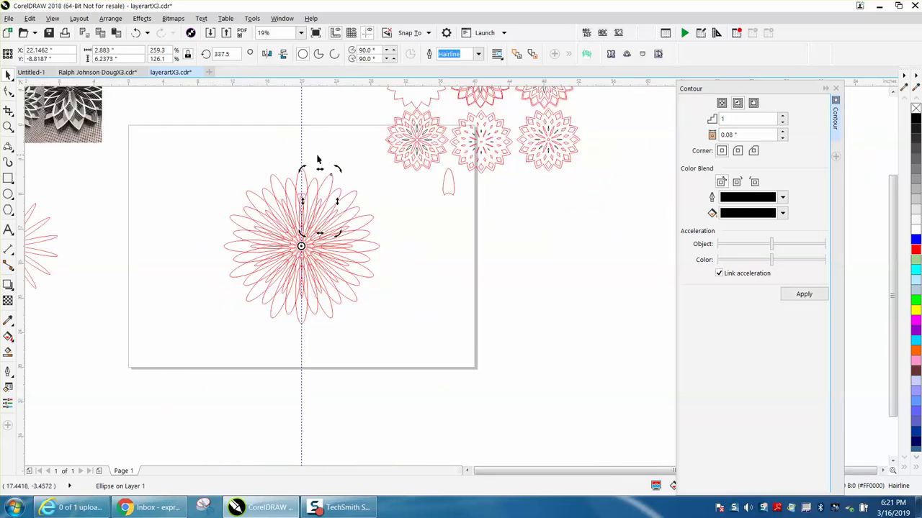
drag(198, 160, 395, 334)
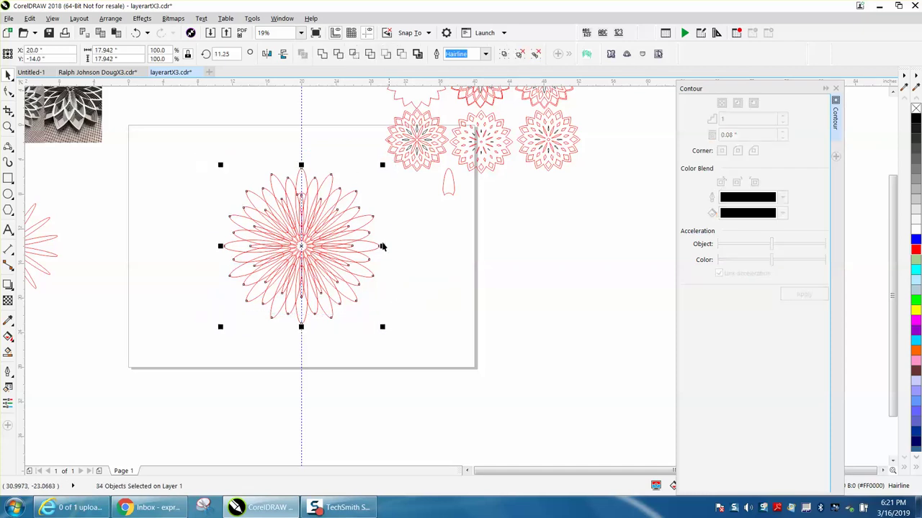
Step: Combine the 34 selected petals into one curve and duplicate it
click(417, 54)
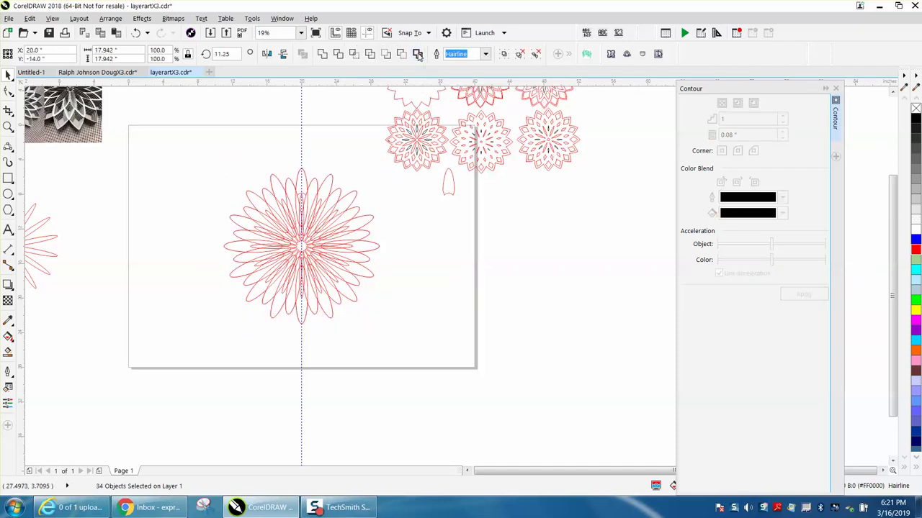
key(ctrl+d)
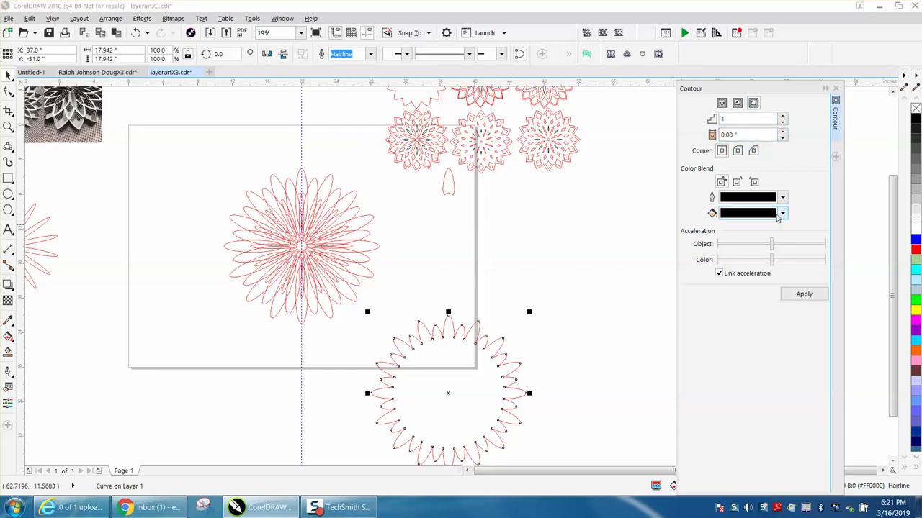
Step: Apply the contour to the flower copy and break the contour group apart into separate curves
click(803, 294)
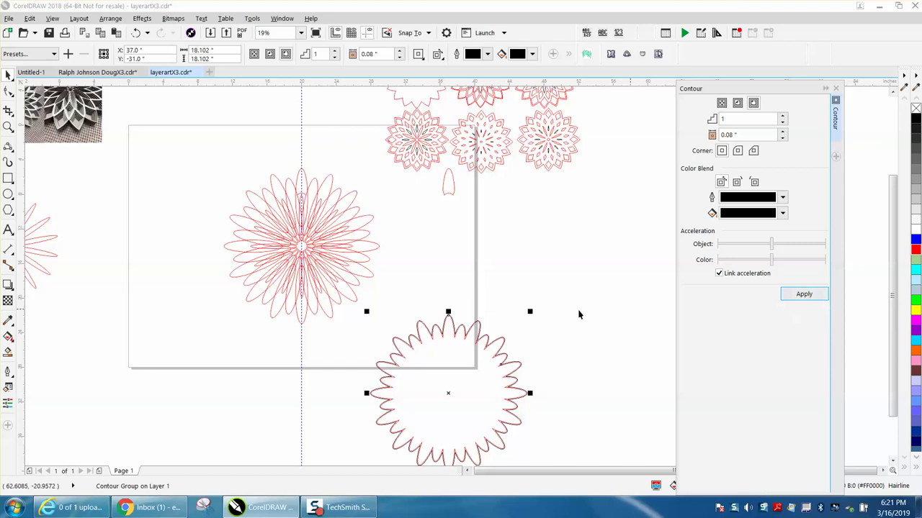
click(8, 126)
drag(414, 308, 511, 366)
scroll(338, 280, down, 4)
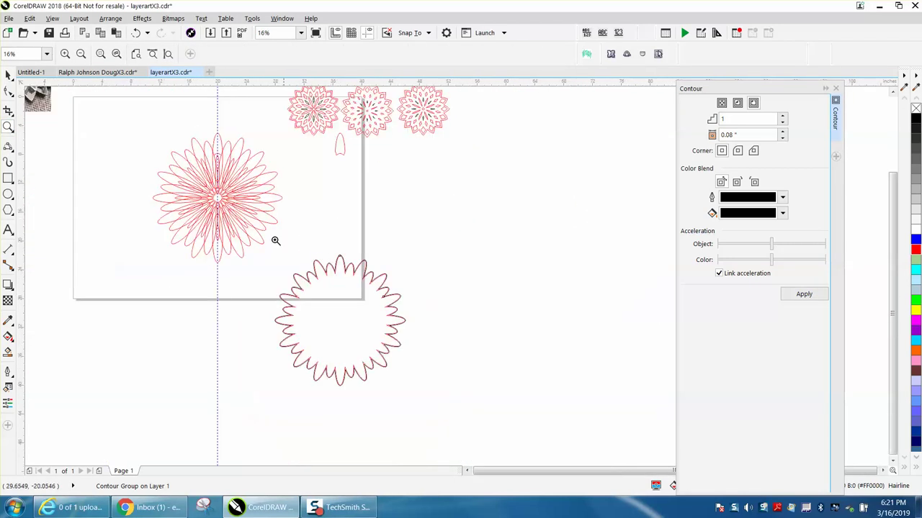
click(8, 75)
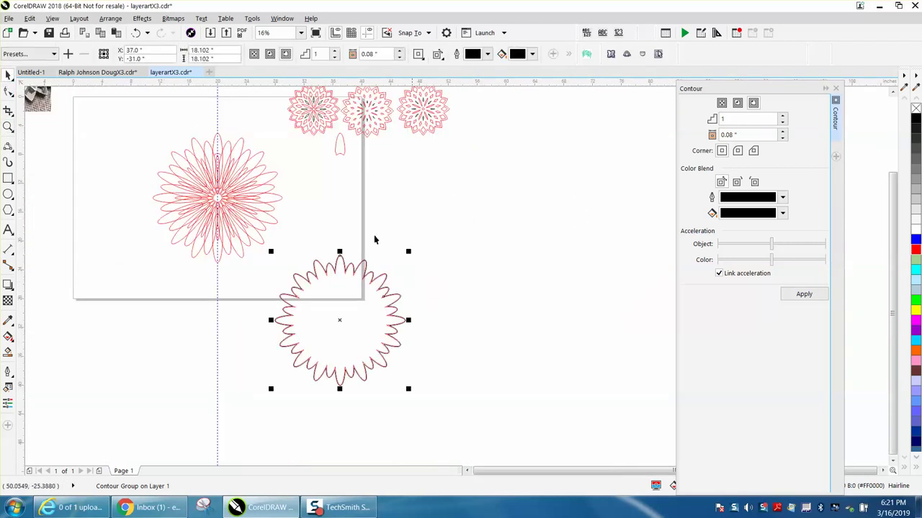
click(110, 18)
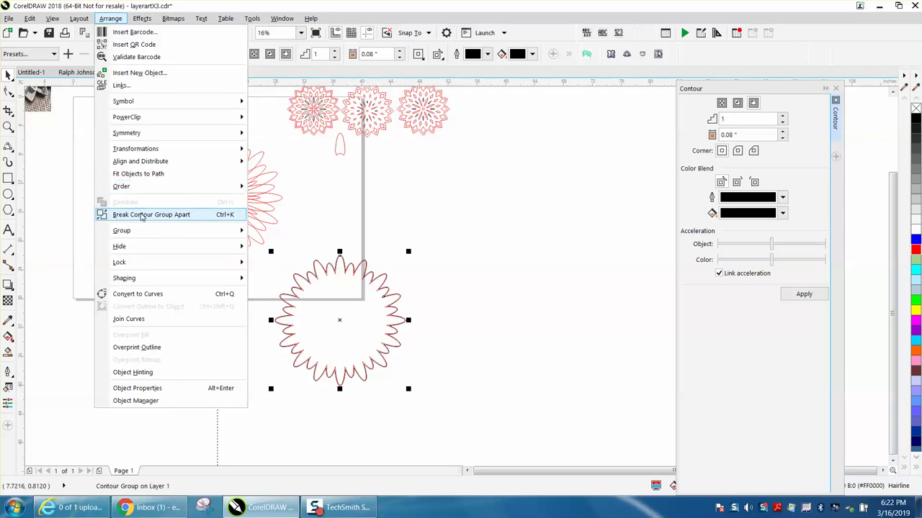
click(141, 216)
Step: Delete the red scalloped outline
click(356, 295)
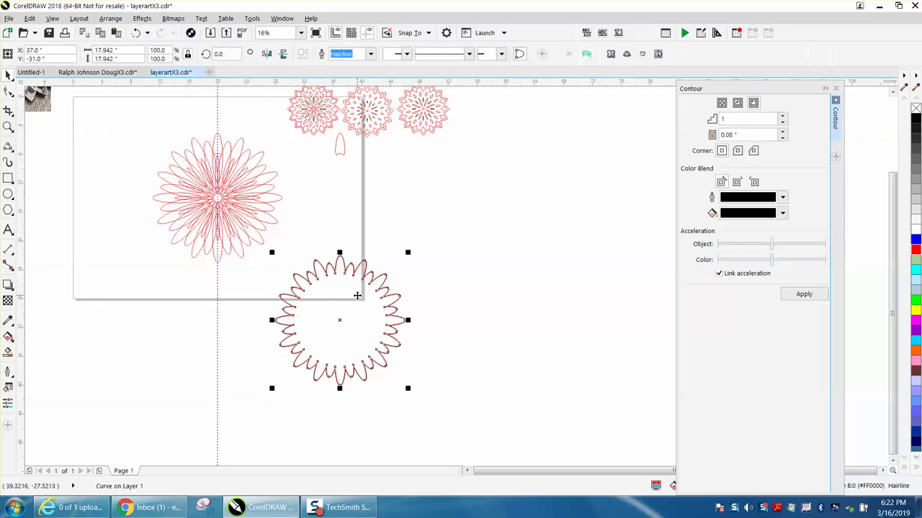
key(Right)
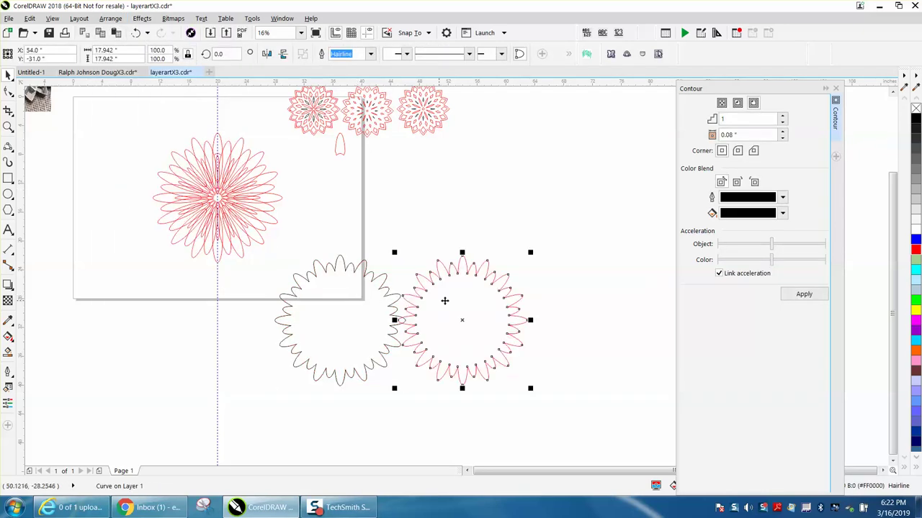
key(Delete)
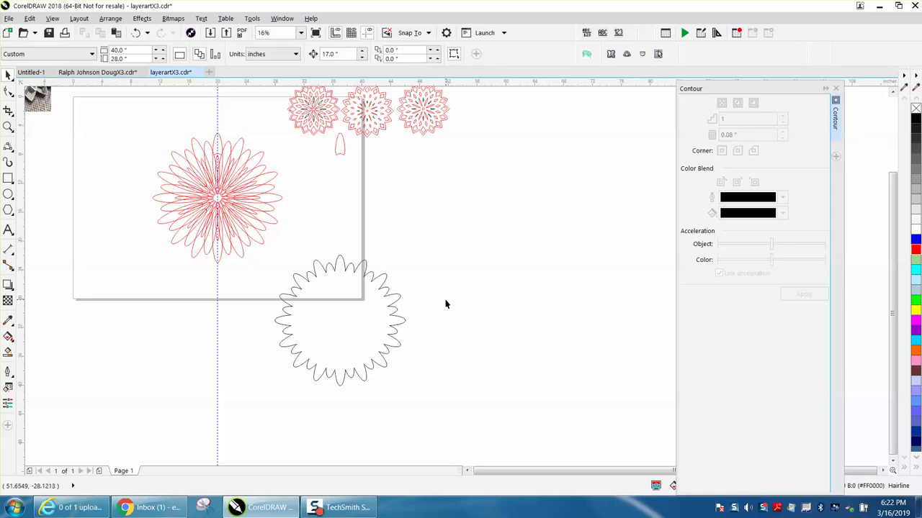
Step: Place the black scalloped outline off the page at 54, -14 inches
click(394, 317)
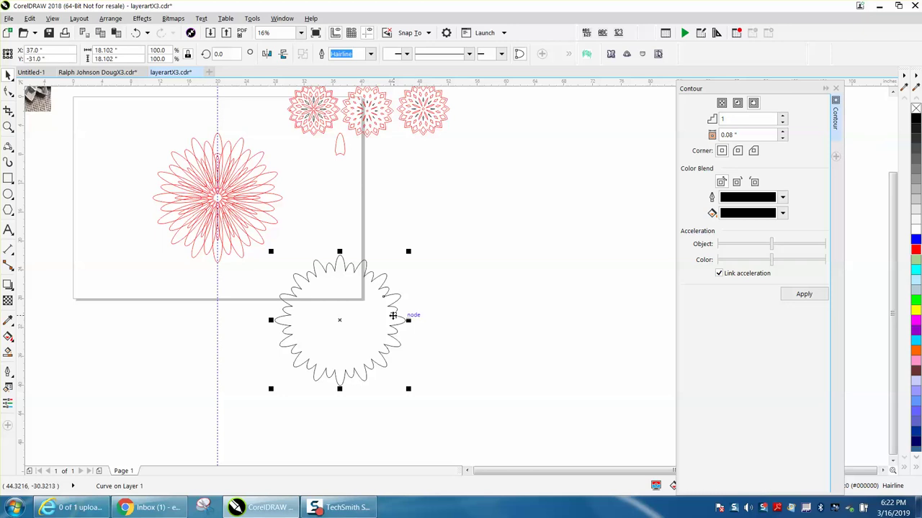
key(p)
key(ctrl+z)
key(e)
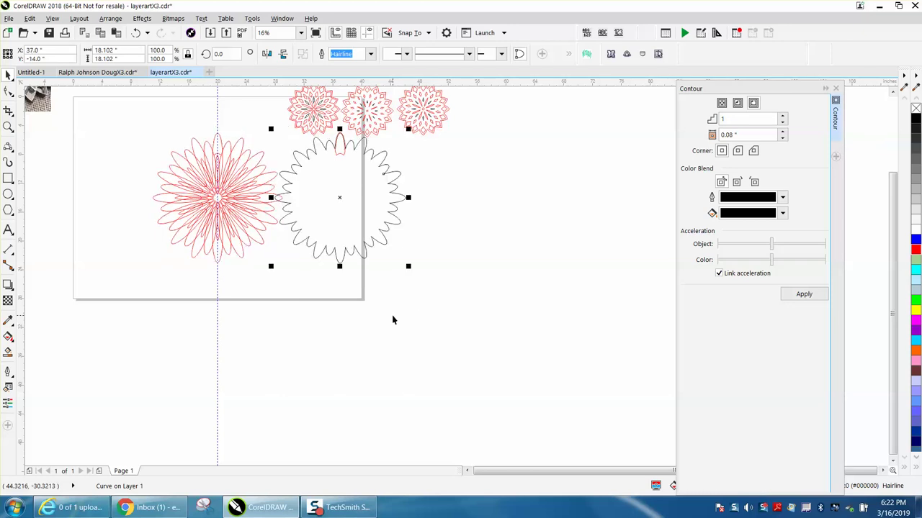
key(ctrl+z)
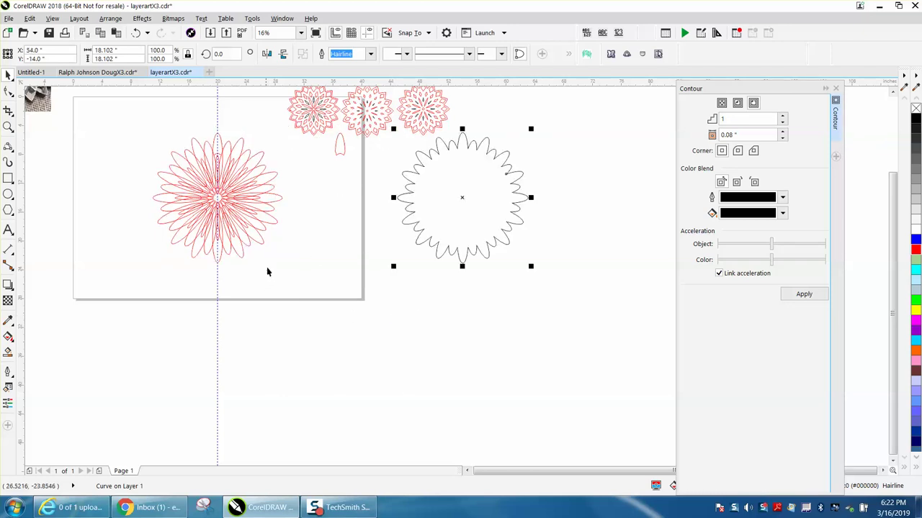
scroll(268, 271, down, 2)
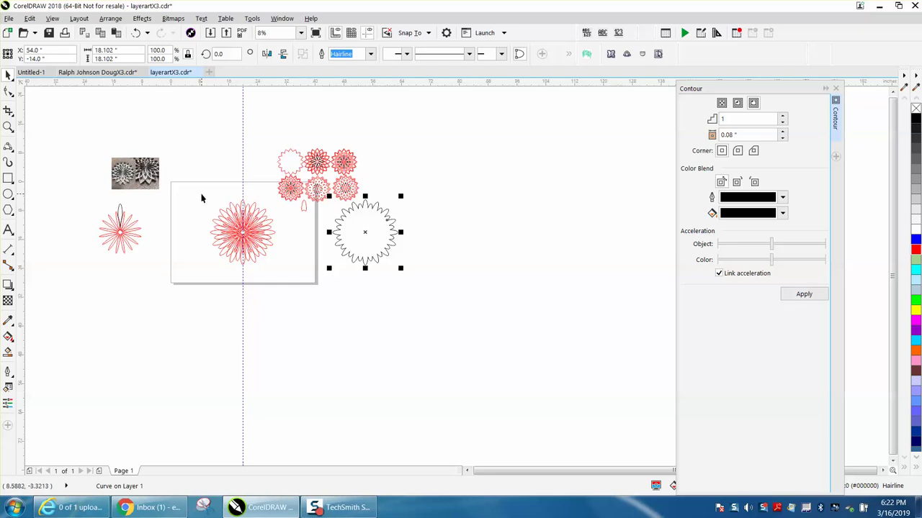
Step: Nudge the large red flower off the page and the small flower toward the page centre
drag(202, 198, 280, 267)
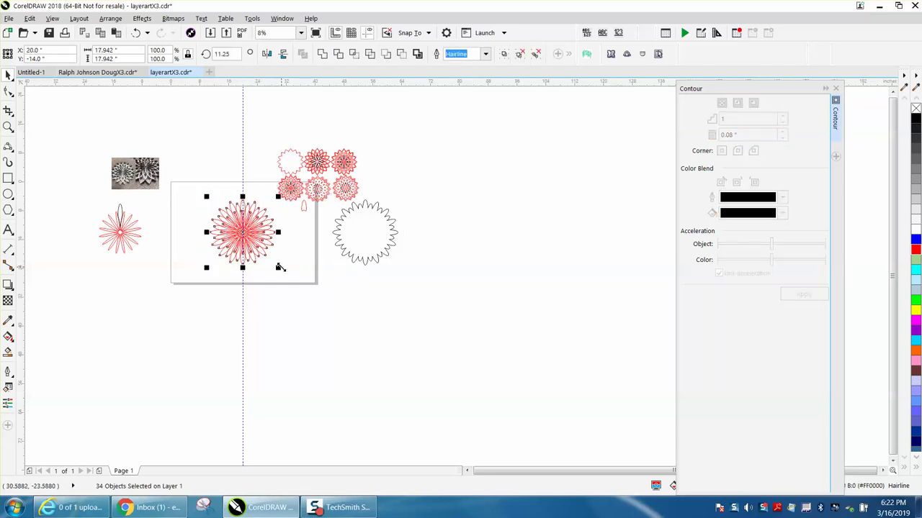
key(Down)
key(Down)
key(Right)
key(Right)
key(Right)
key(Right)
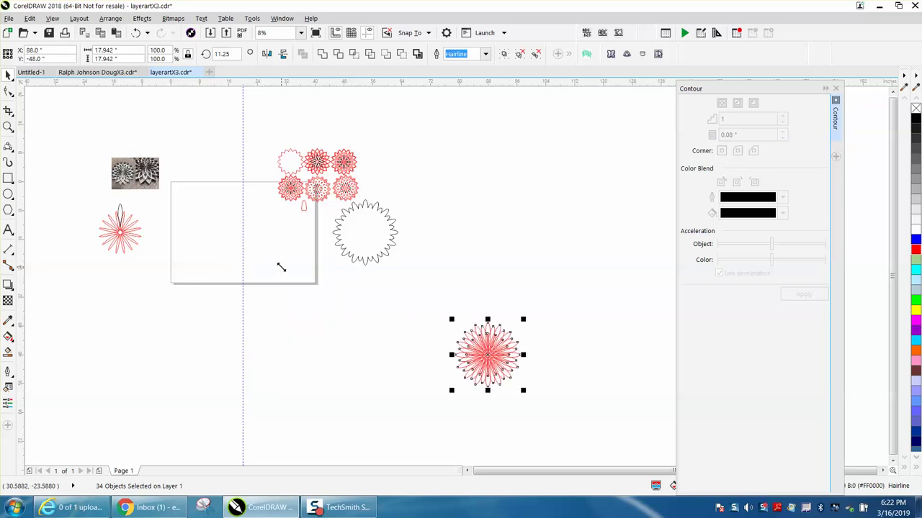
drag(86, 197, 100, 224)
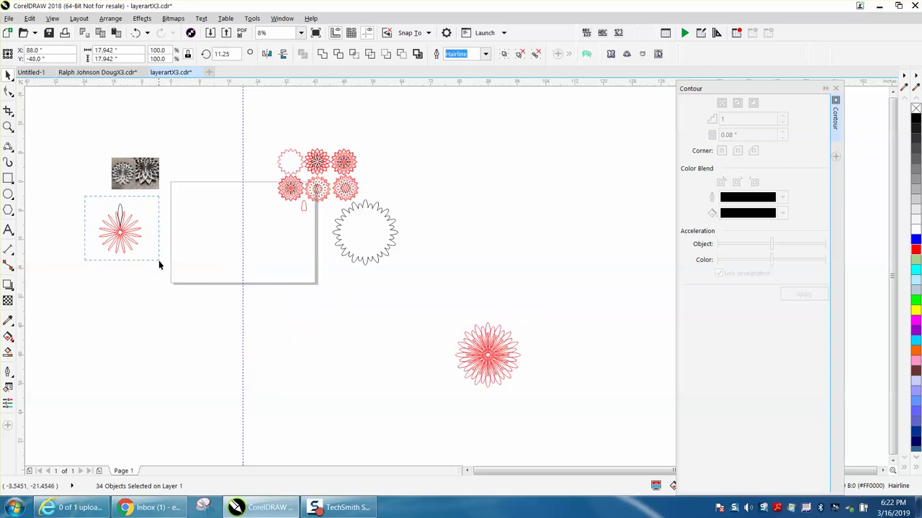
drag(159, 265, 162, 266)
key(Right)
key(Right)
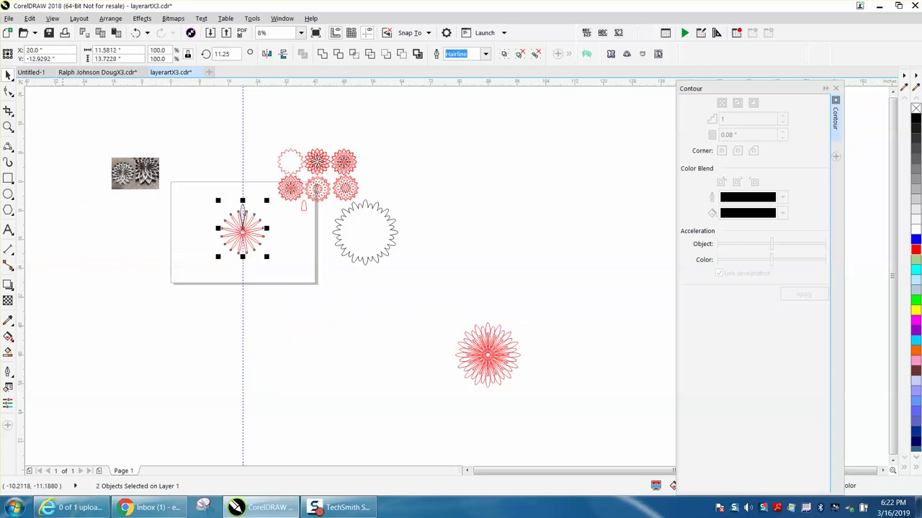
Step: Group the small petal ring with its centre petal and set the rotation pivot at its centre
click(8, 126)
drag(180, 170, 310, 270)
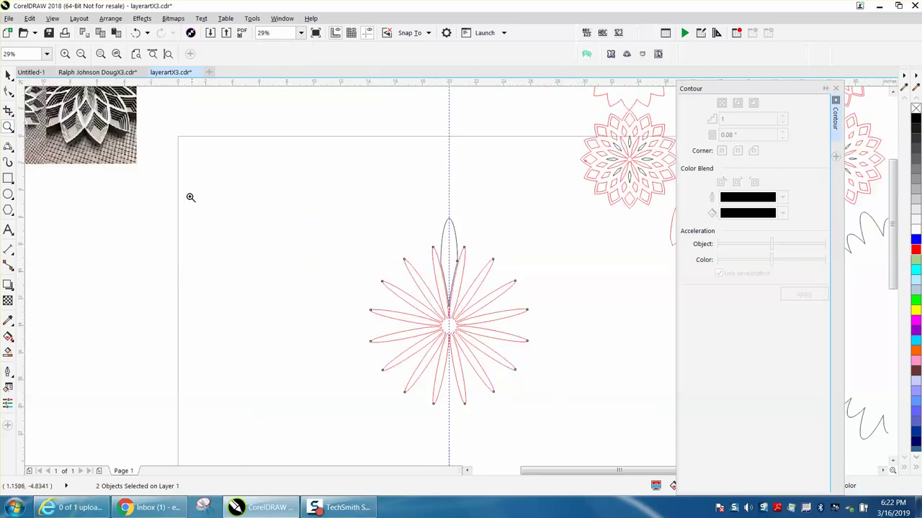
click(9, 75)
click(328, 172)
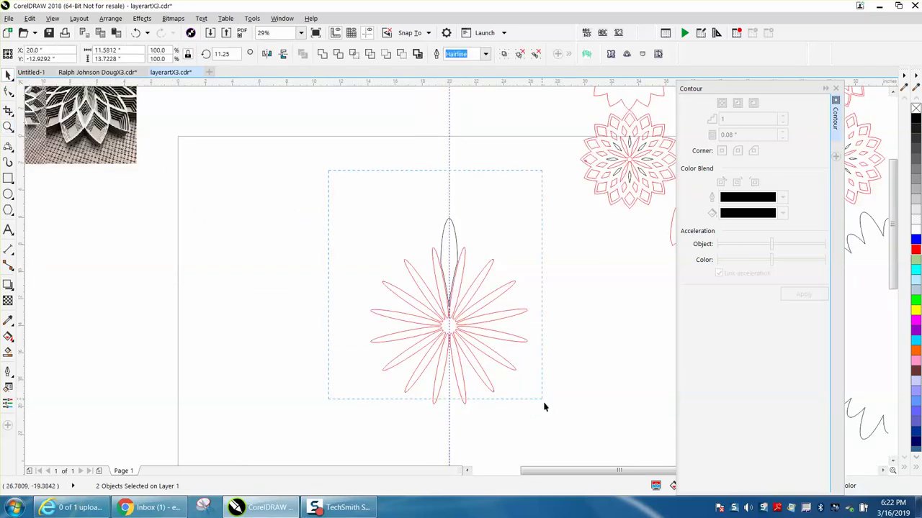
drag(544, 407, 562, 420)
key(ctrl+g)
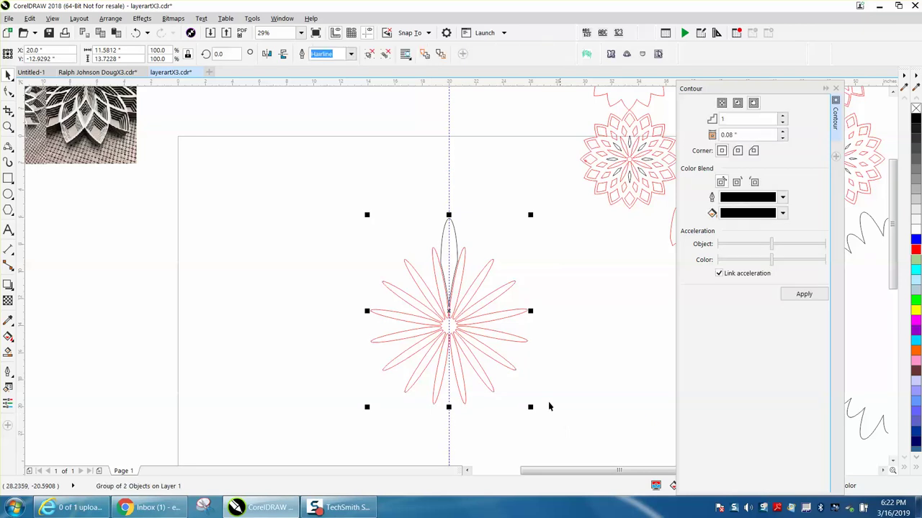
click(449, 311)
drag(449, 312, 449, 326)
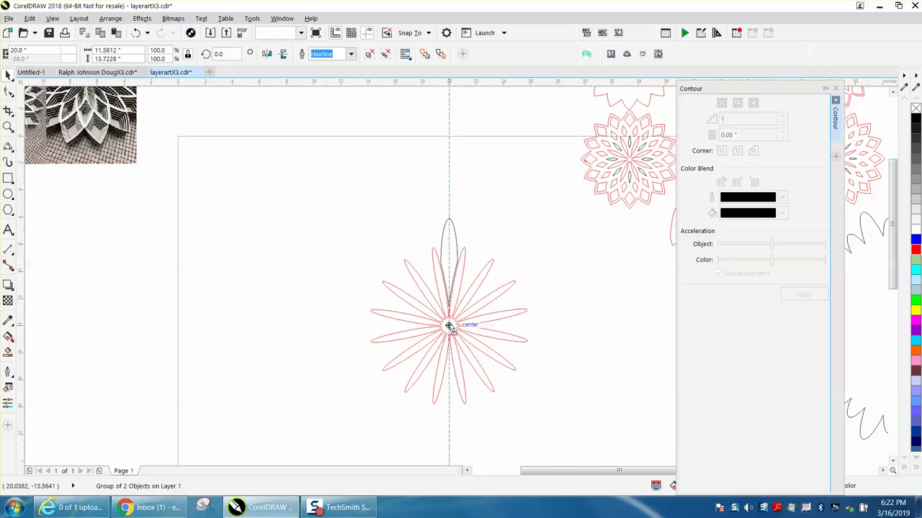
Step: Rotate the flower group by 11.25°
click(448, 326)
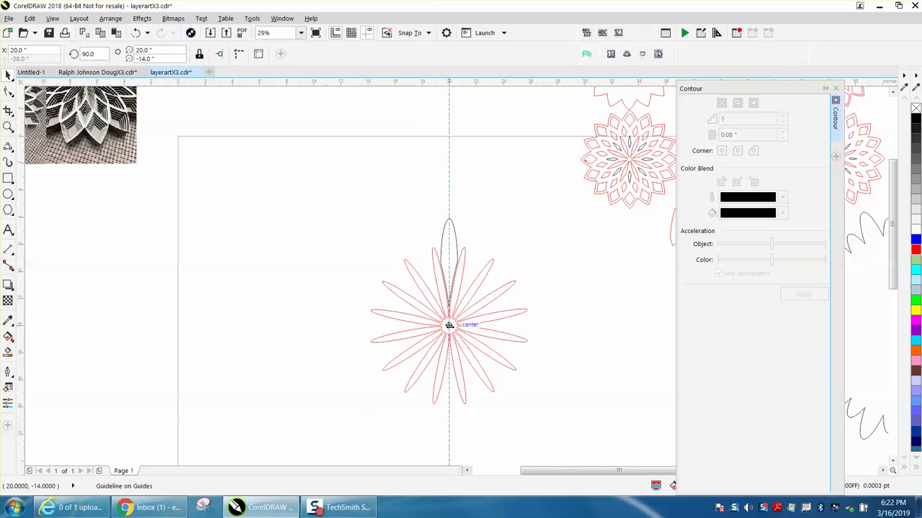
click(452, 286)
click(468, 287)
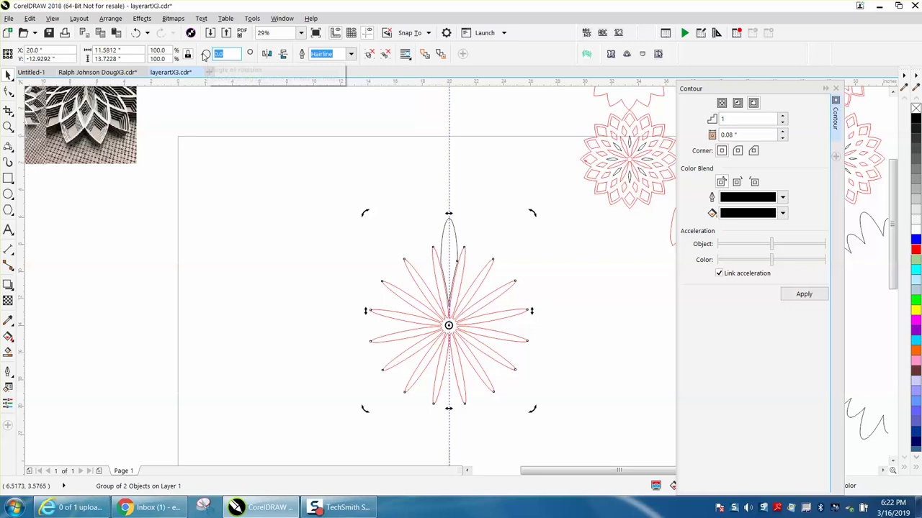
text(11.25)
key(Return)
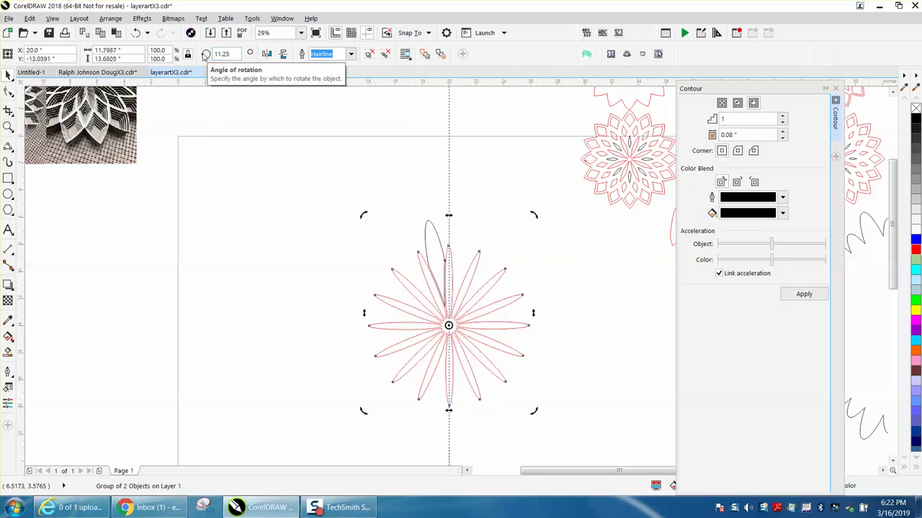
Step: Centre the small loose petal horizontally on the page
scroll(469, 175, down, 2)
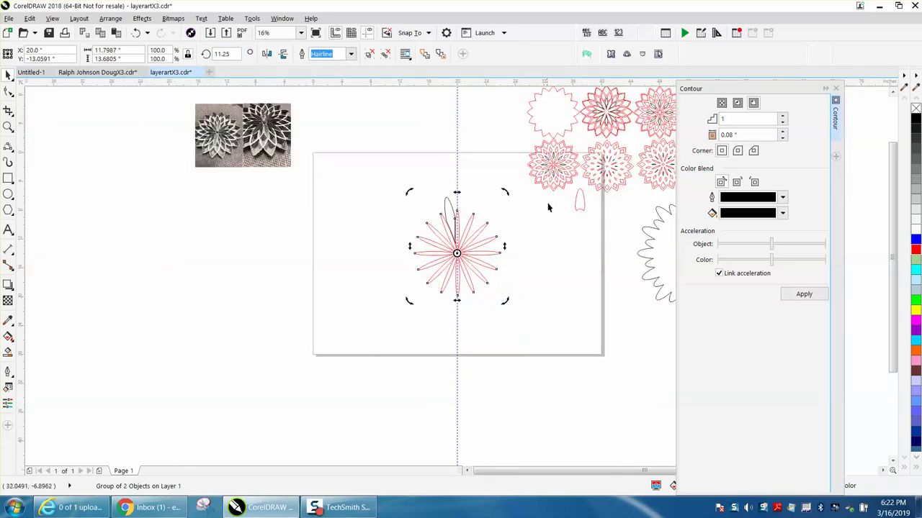
click(584, 209)
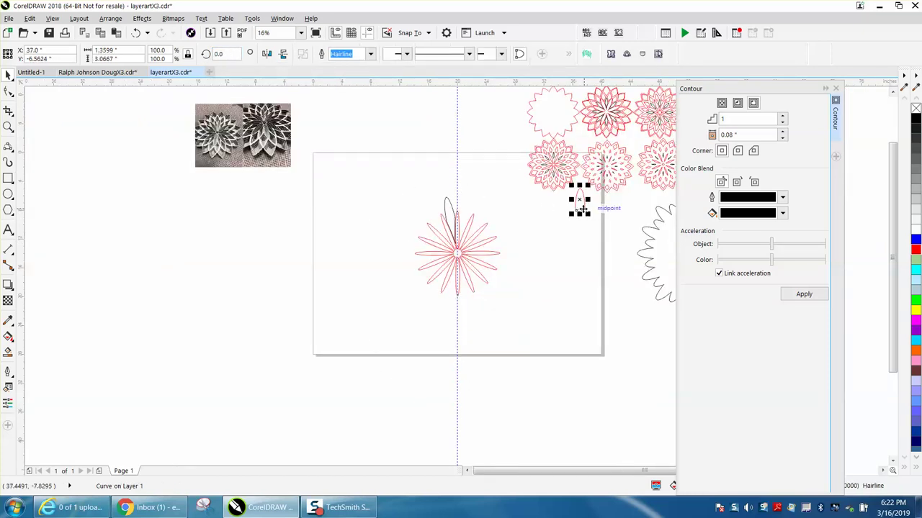
key(c)
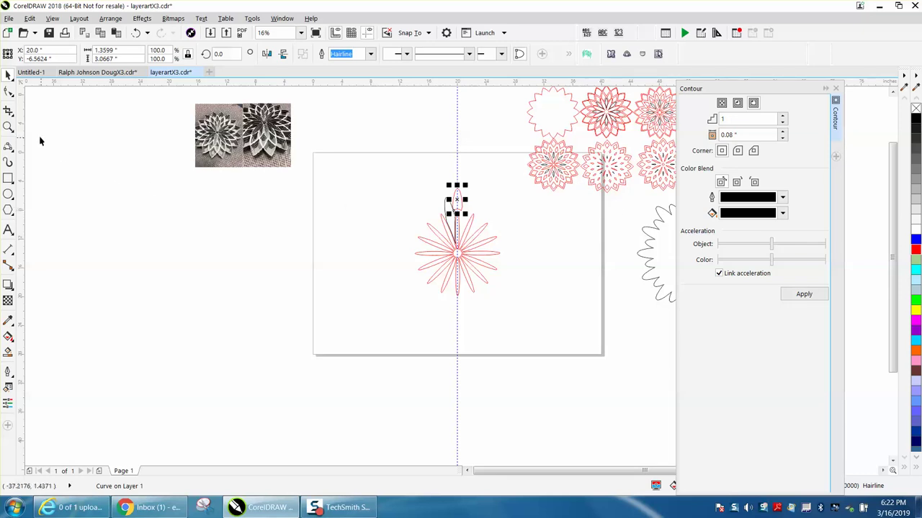
Step: Group the petal with the flower and move the rotation pivot to the flower's centre
click(8, 126)
drag(355, 172, 555, 288)
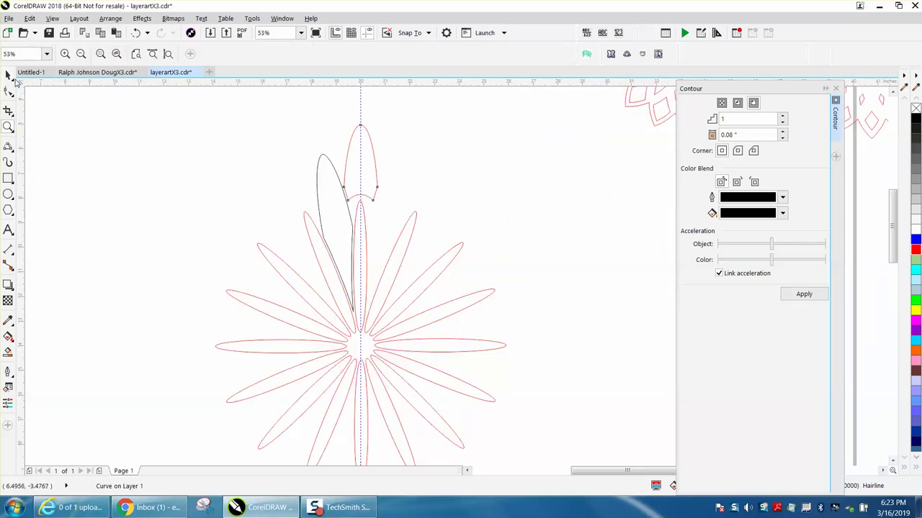
click(8, 74)
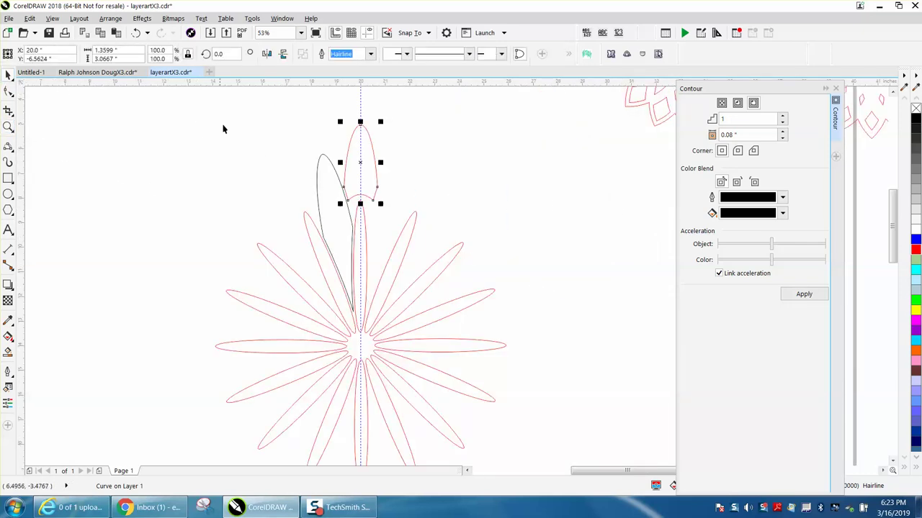
click(375, 162)
shift+click(333, 169)
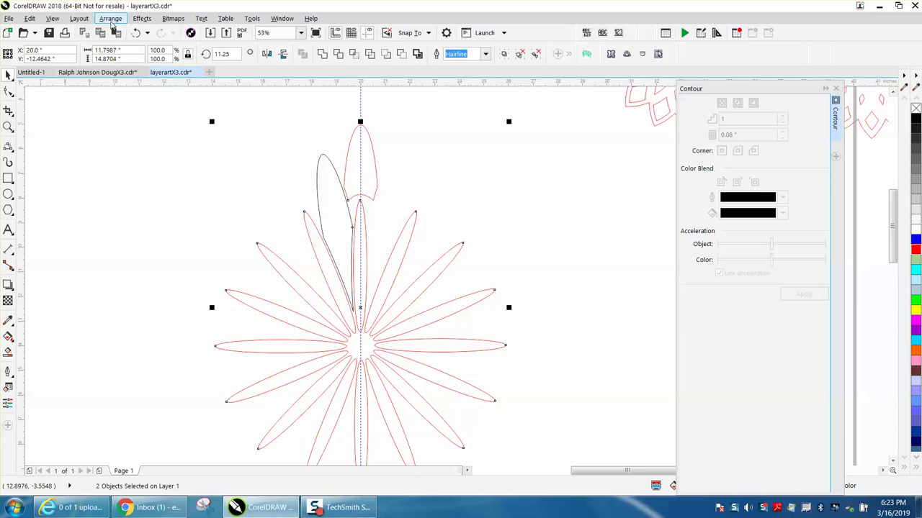
click(110, 18)
mouse_move(235, 231)
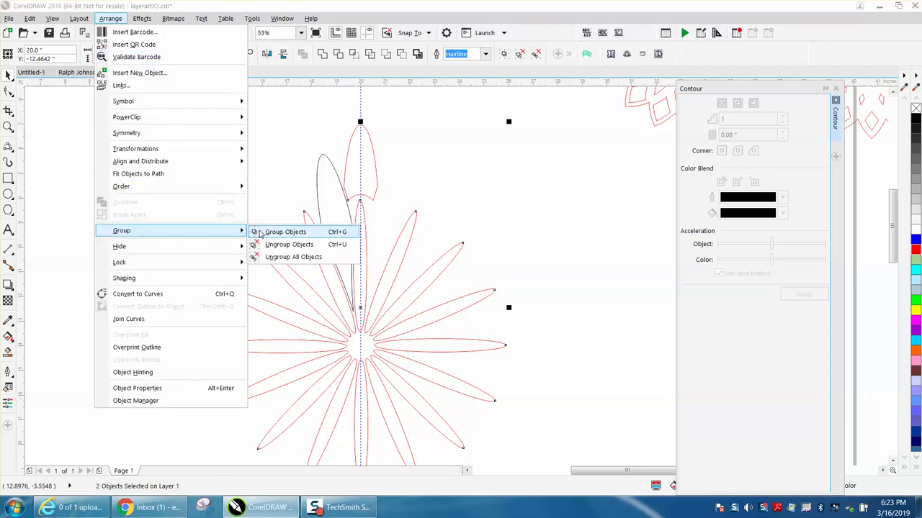
click(263, 231)
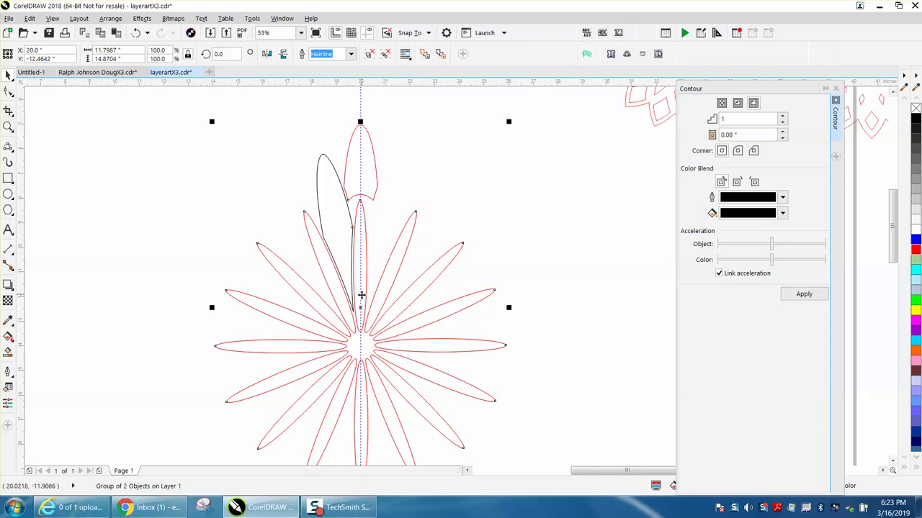
click(359, 307)
drag(359, 307, 360, 343)
Step: Rotate the petal group by 22.5°
click(401, 200)
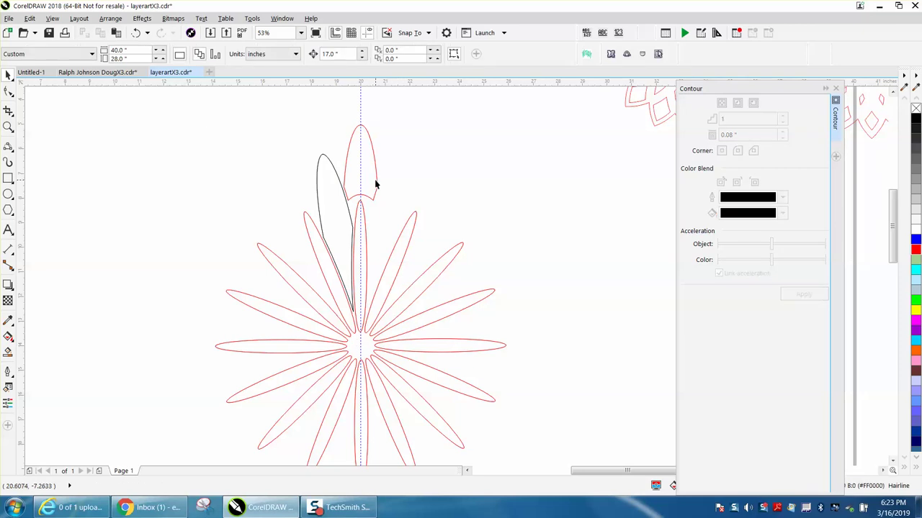
click(375, 182)
click(375, 181)
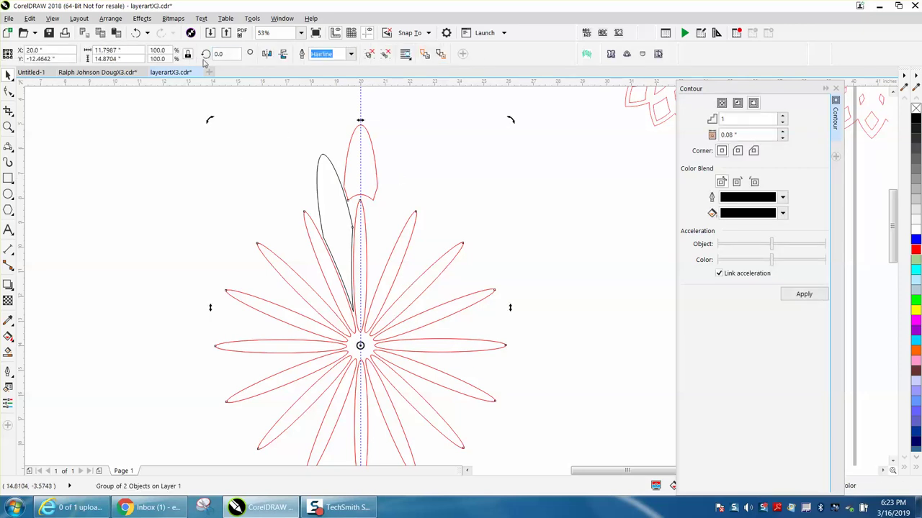
text(22.5)
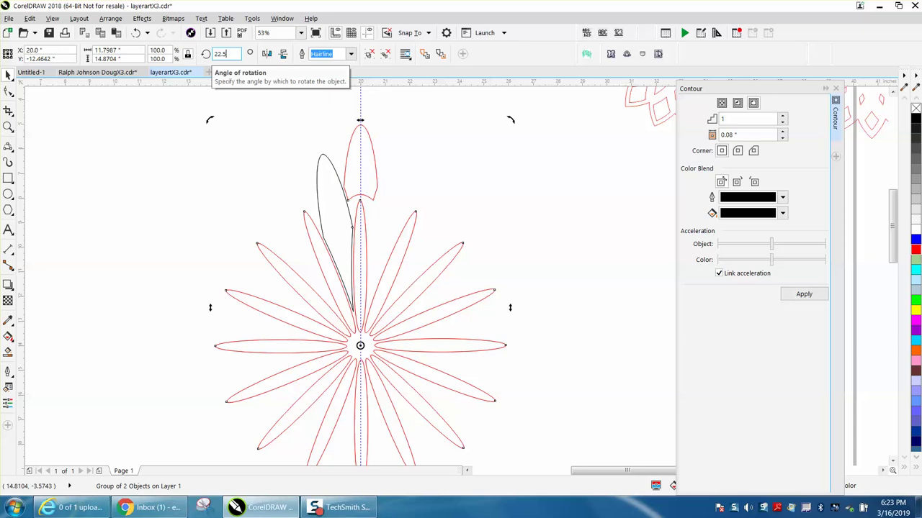
key(Return)
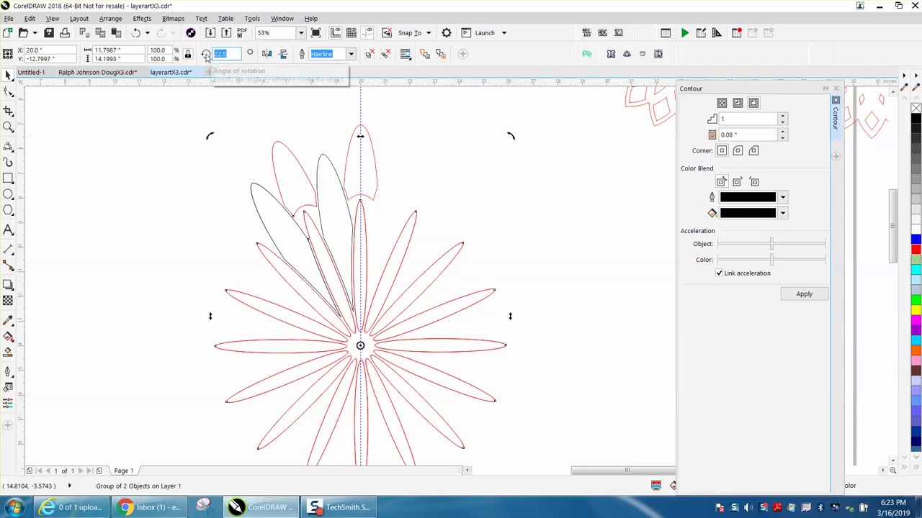
Step: Undo the extra 45° rotated petal copies, back to the single 22.5° copy
text(45)
key(Return)
key(ctrl+r)
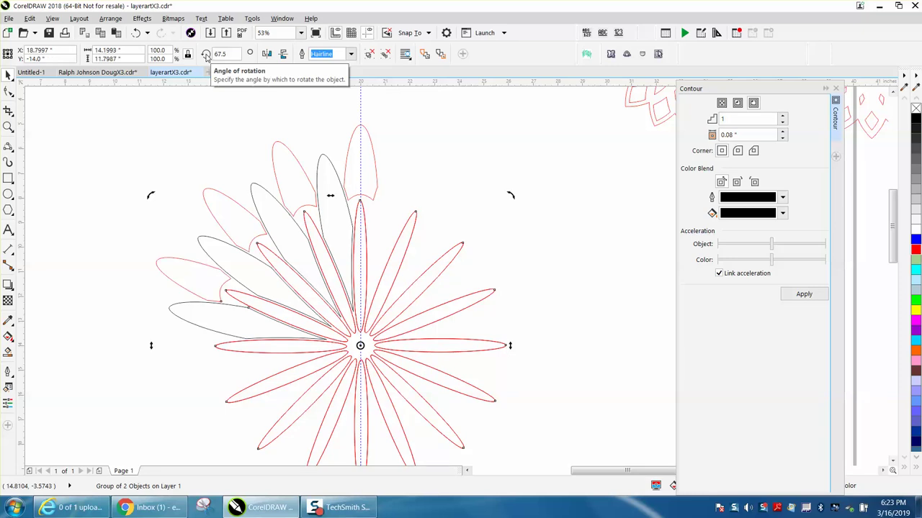
key(ctrl+r)
key(ctrl+r)
key(ctrl+r)
key(ctrl+r)
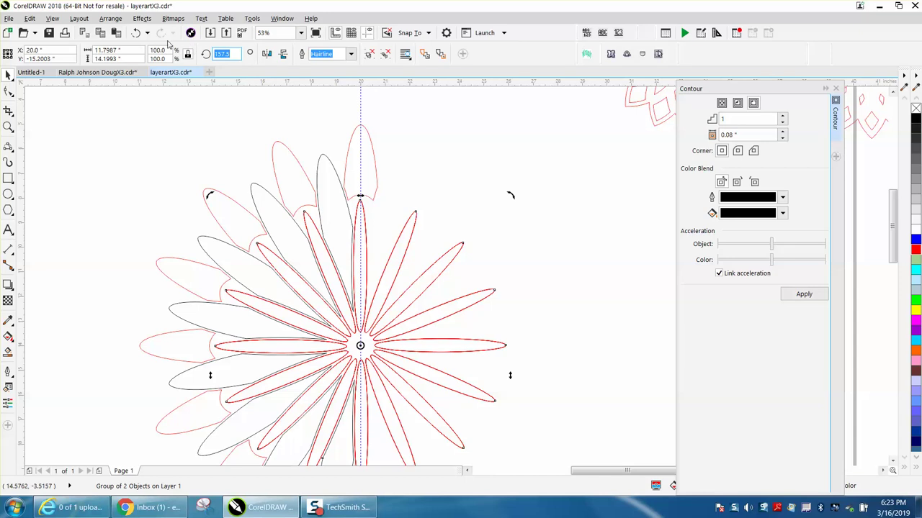
click(139, 34)
click(139, 34)
click(139, 34)
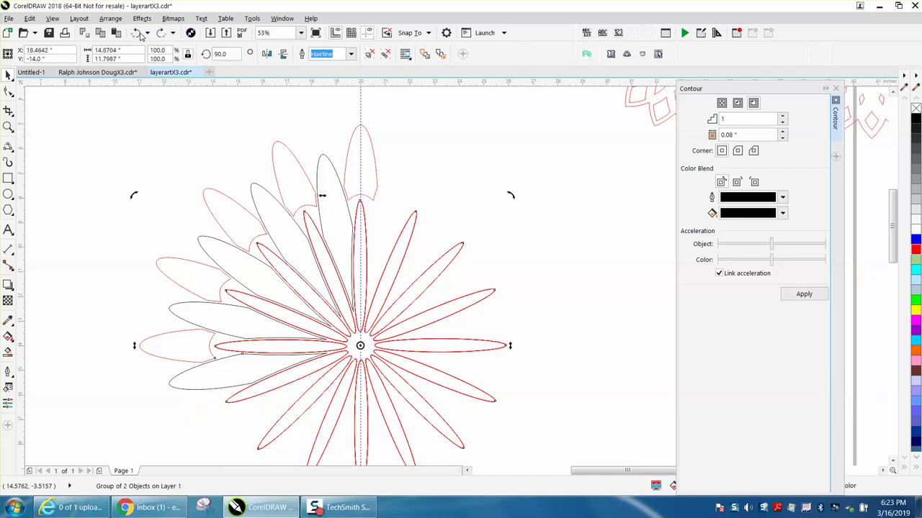
click(139, 34)
click(139, 34)
click(139, 34)
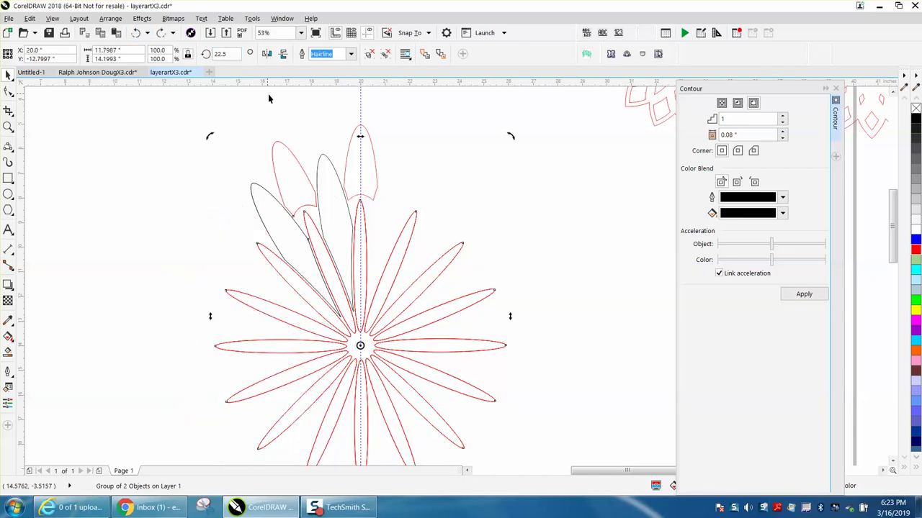
Step: Drag a duplicate of the flower group up and to the left
click(292, 131)
click(288, 149)
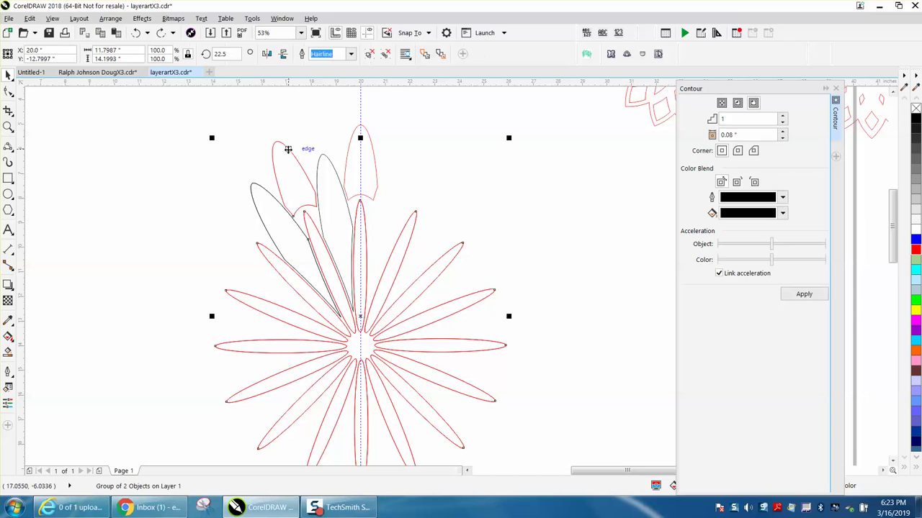
drag(288, 149, 164, 134)
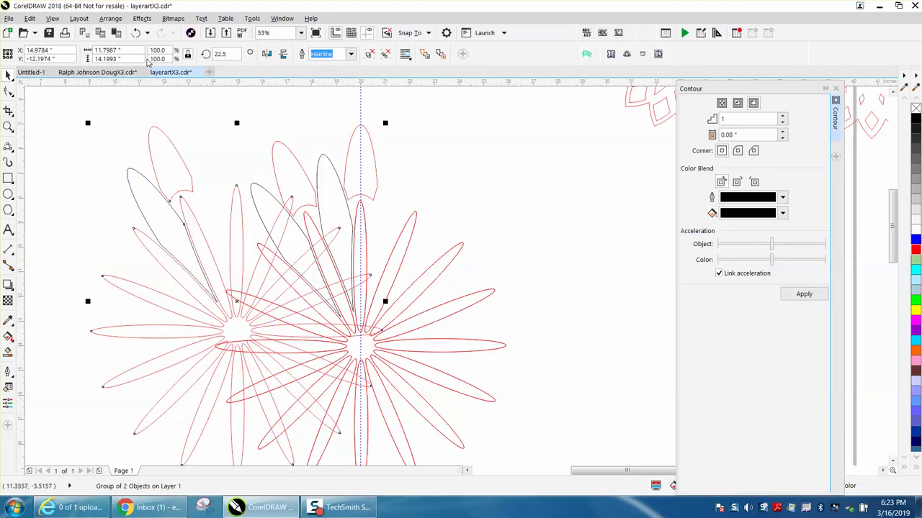
Step: Undo the stray flower duplicate and select the petal group of 2 objects
click(136, 32)
click(286, 153)
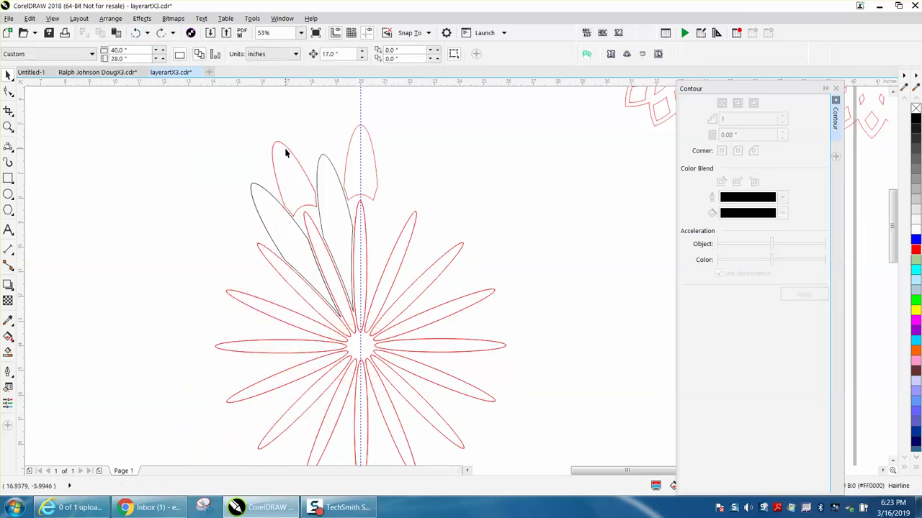
click(285, 152)
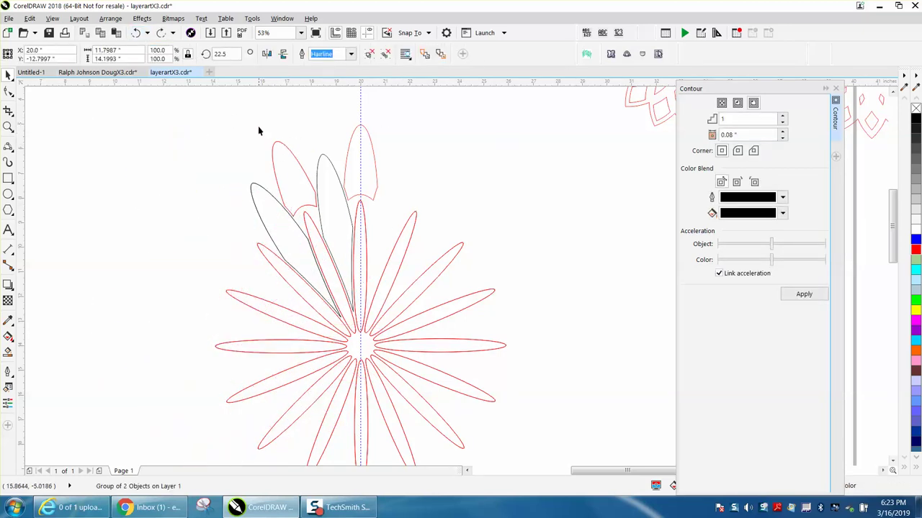
click(258, 126)
click(273, 148)
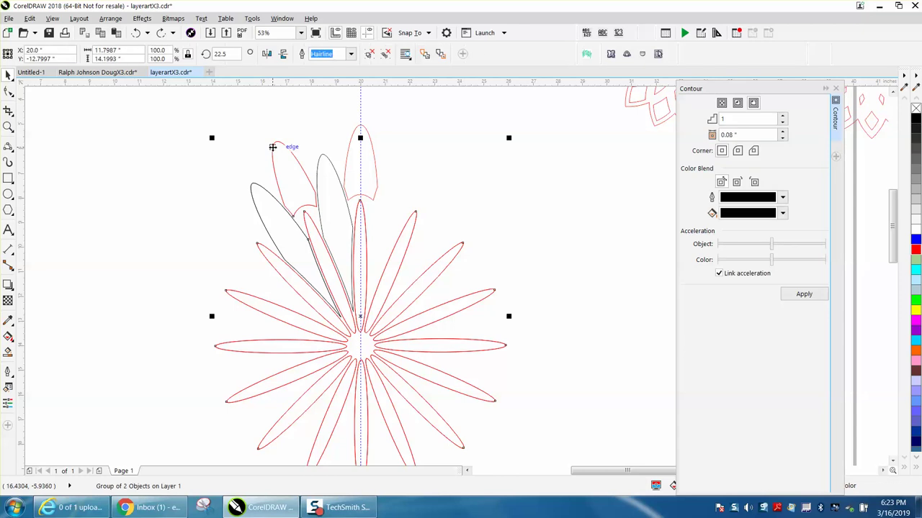
click(269, 194)
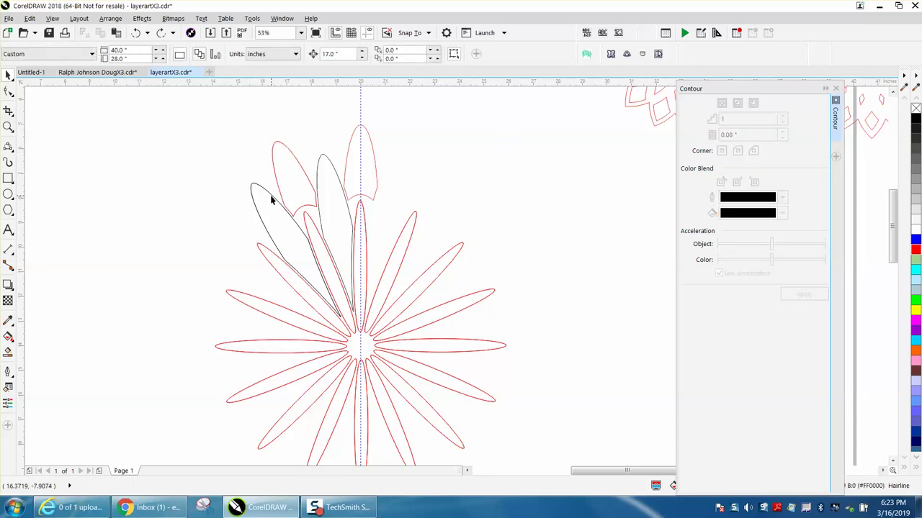
click(271, 195)
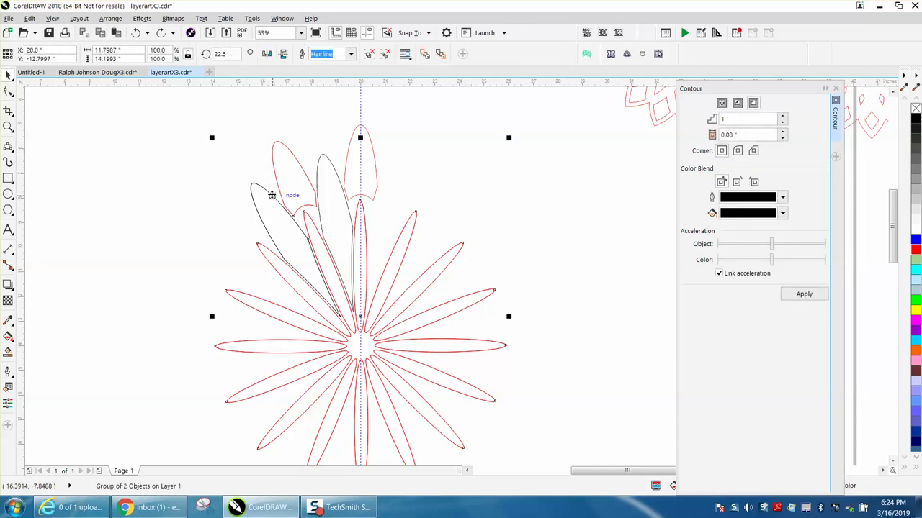
Step: Add rotated petal copies starting at 45° and repeating every 22.5° through 337.5°
click(216, 53)
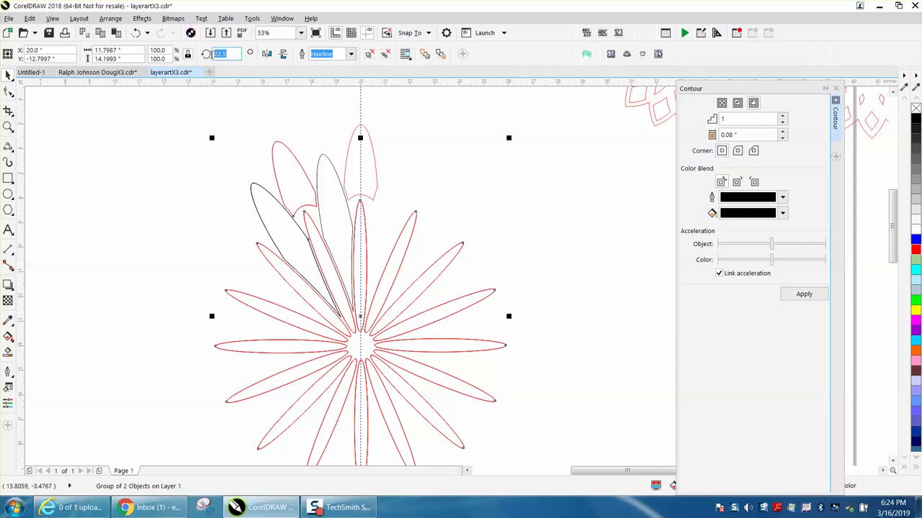
text(45)
key(Return)
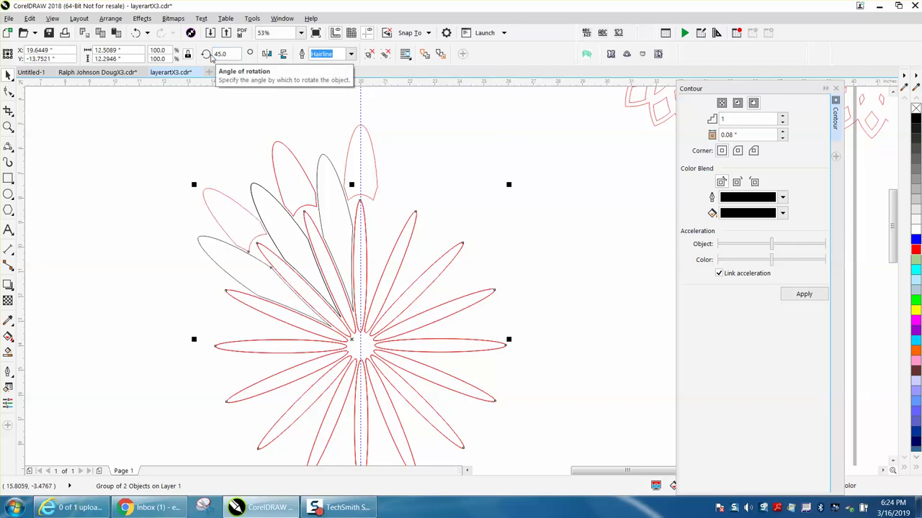
key(ctrl+r)
key(ctrl+r)
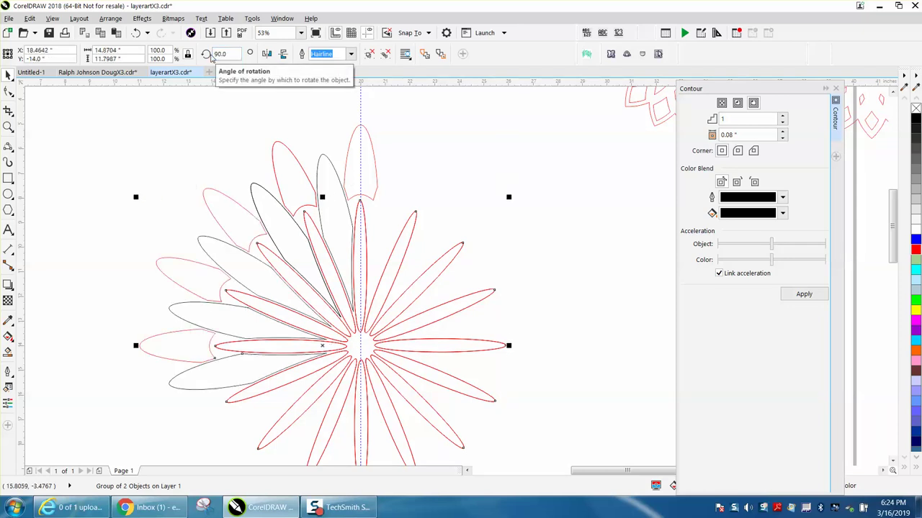
key(ctrl+r)
key(ctrl+r)
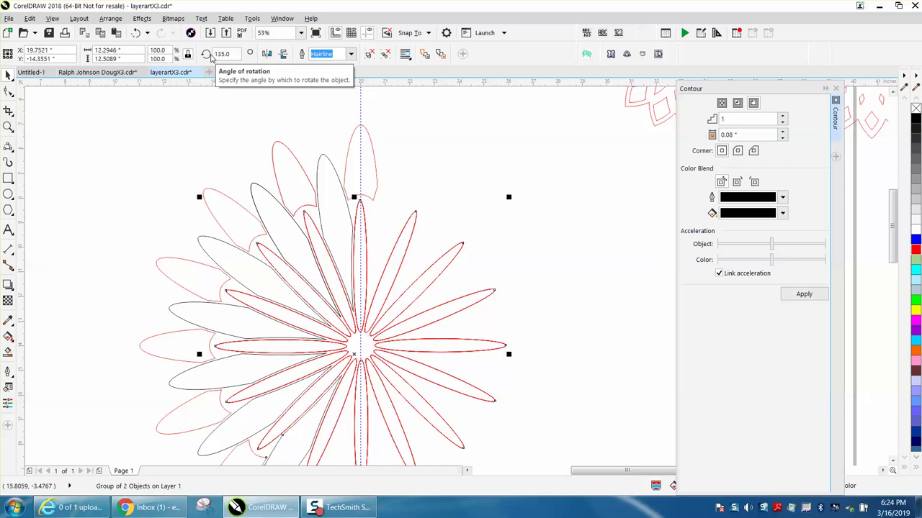
key(ctrl+r)
key(ctrl+r)
key(ctrl+r)
key(ctrl+r)
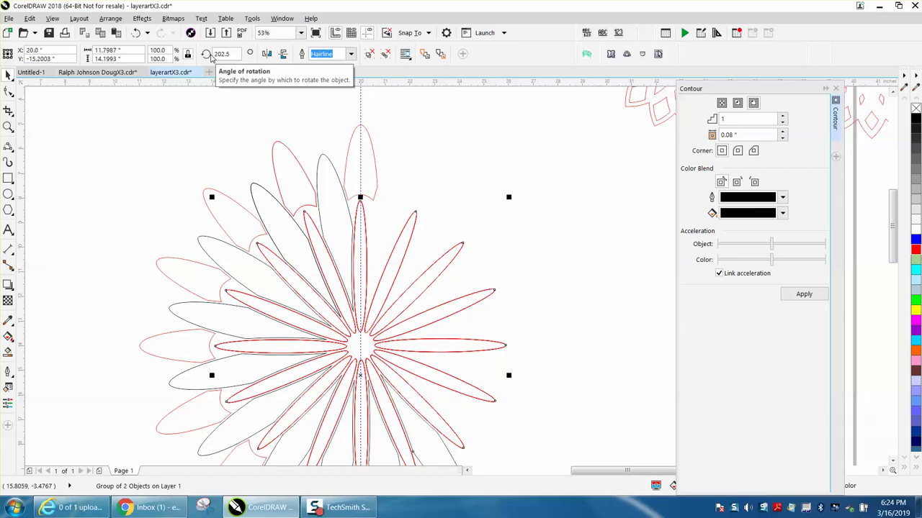
key(ctrl+r)
key(ctrl+r)
key(ctrl+r)
key(ctrl+r)
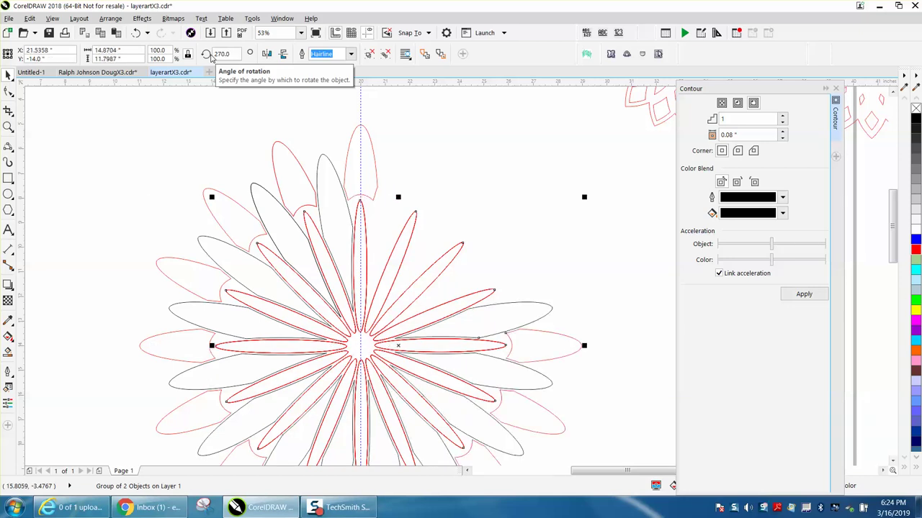
key(ctrl+r)
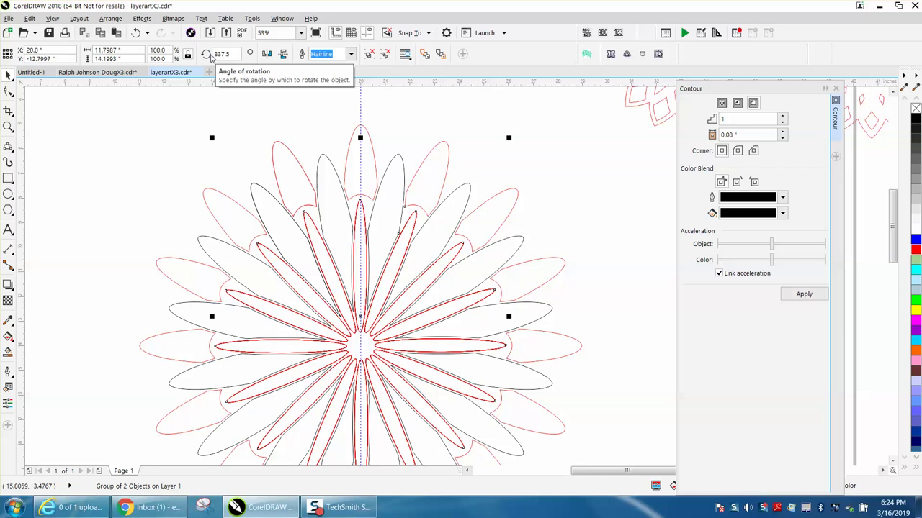
scroll(496, 147, down, 3)
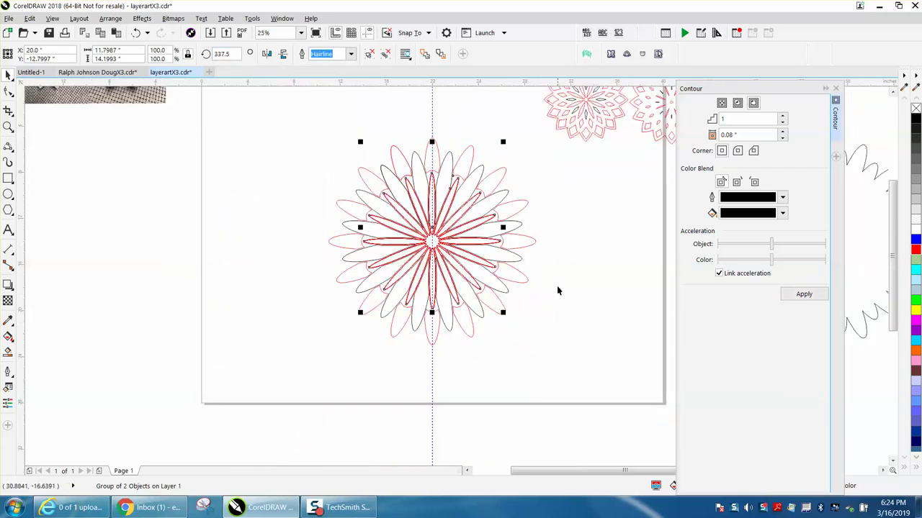
Step: Centre the black wavy outline on the page at 20, -14 inches, then zoom in on the petals
scroll(427, 344, down, 1)
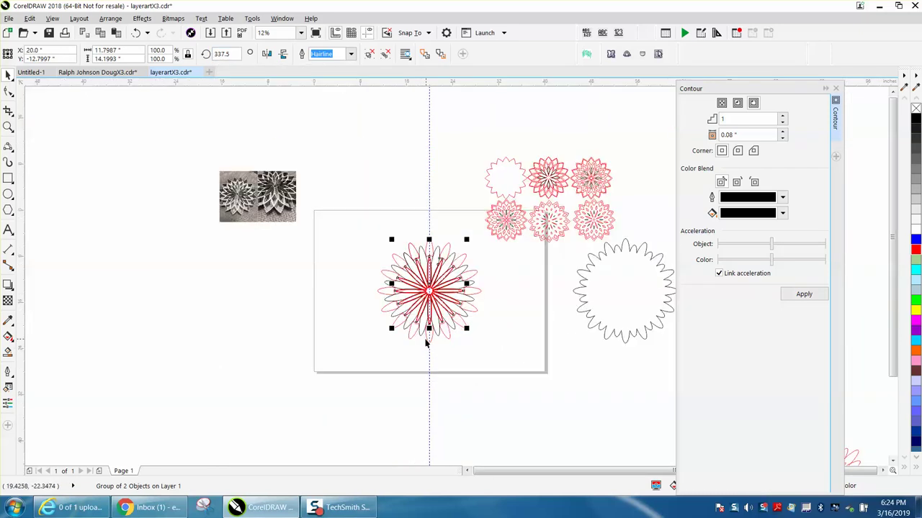
click(583, 311)
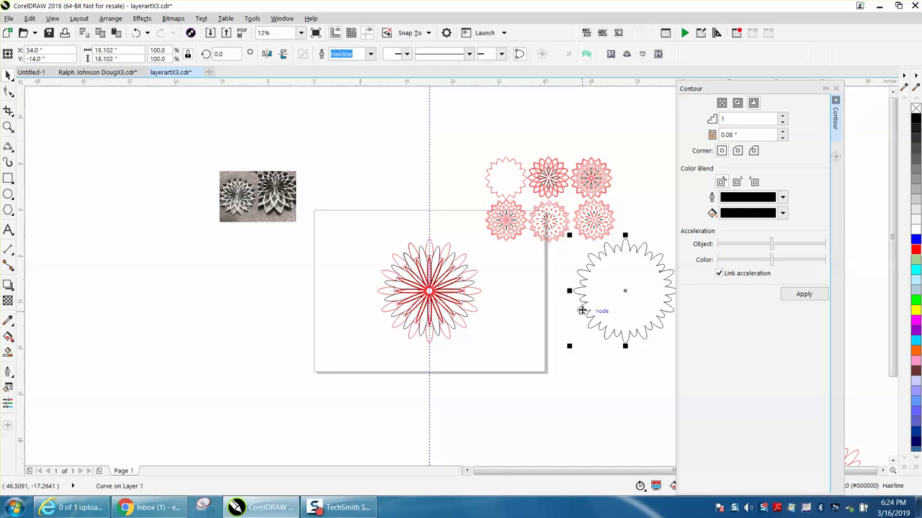
key(p)
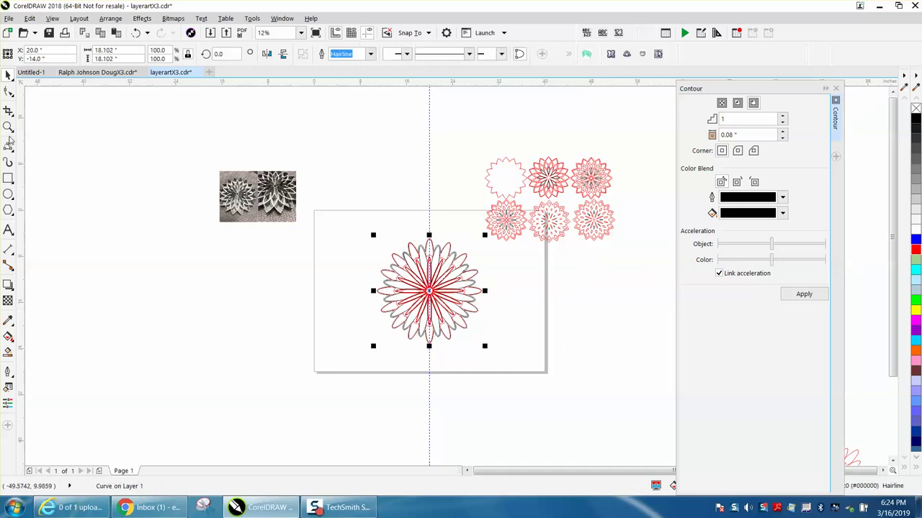
click(8, 127)
drag(364, 236, 522, 366)
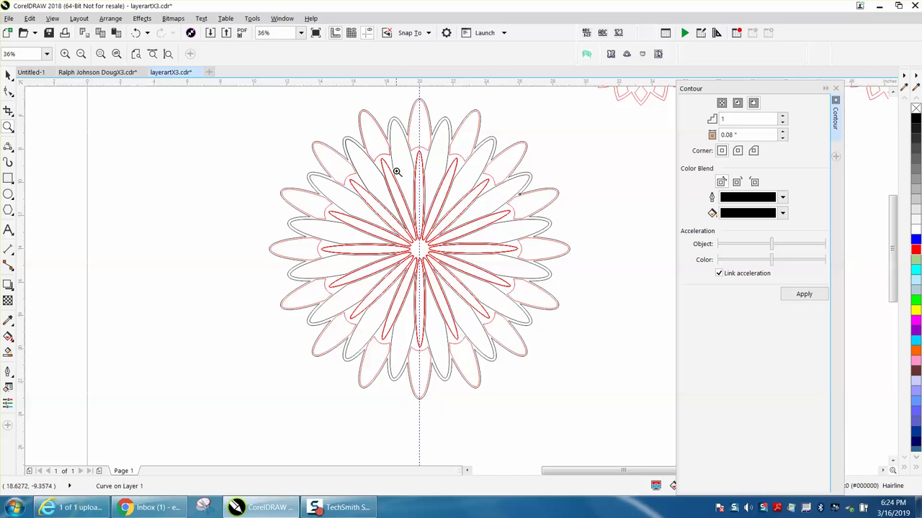
drag(518, 214, 620, 349)
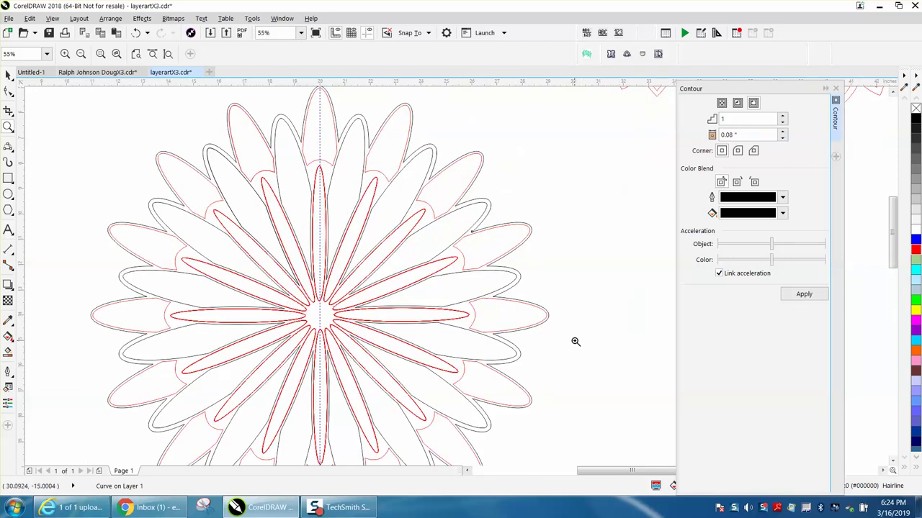
scroll(576, 341, down, 2)
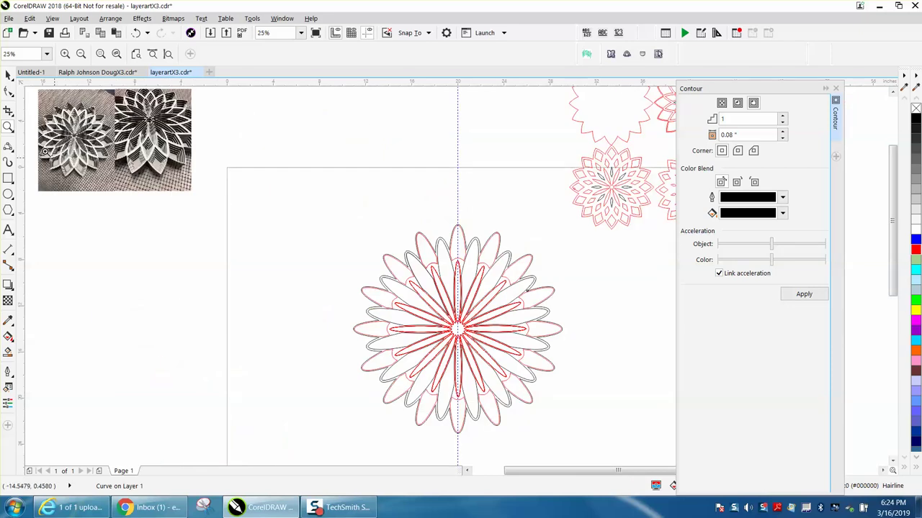
click(8, 110)
drag(329, 216, 568, 405)
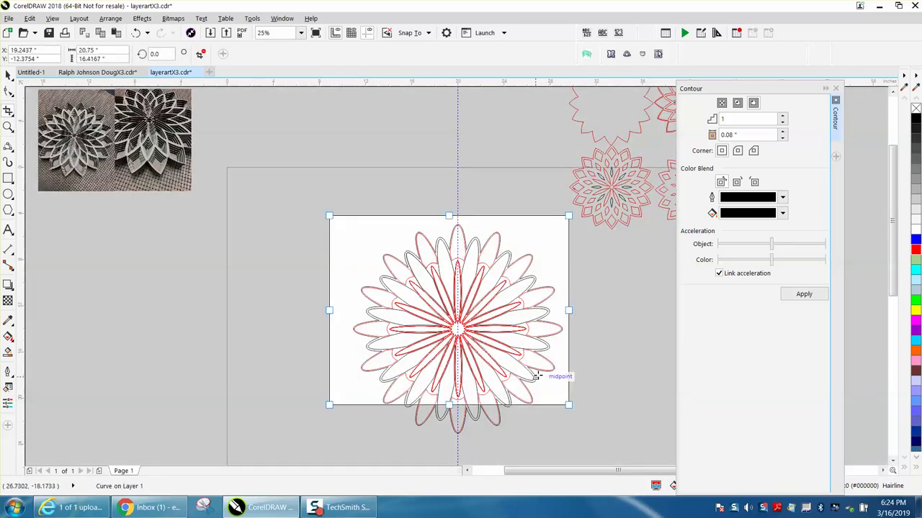
click(9, 75)
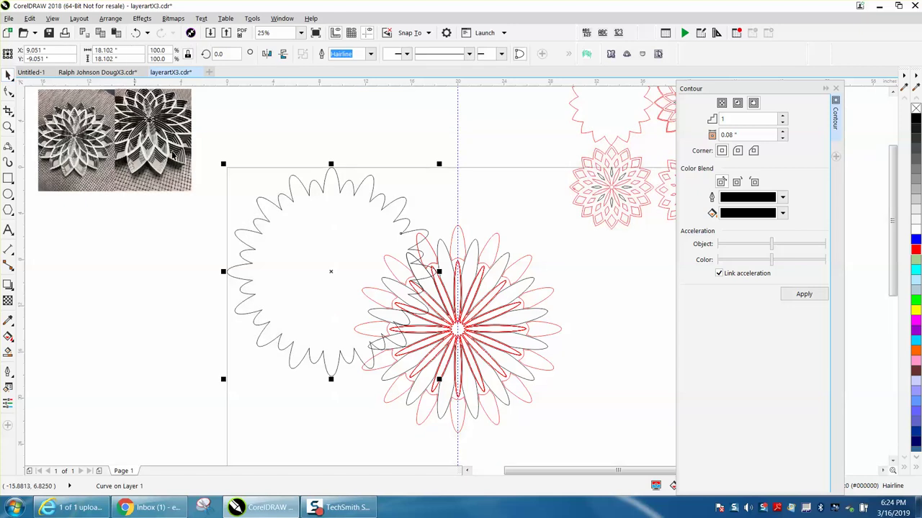